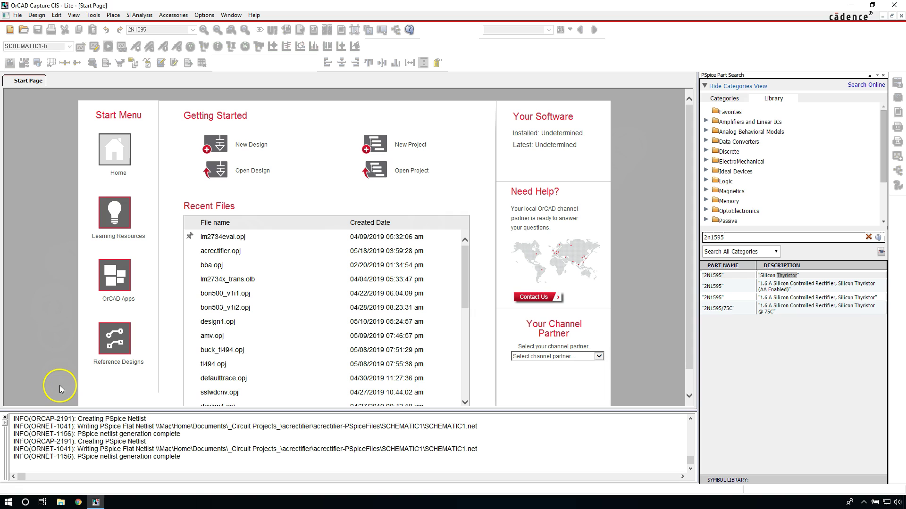
Browse the Cadence Release 17.2-2016 program group in the Start menu, then return to OrCAD.
left_click(8, 502)
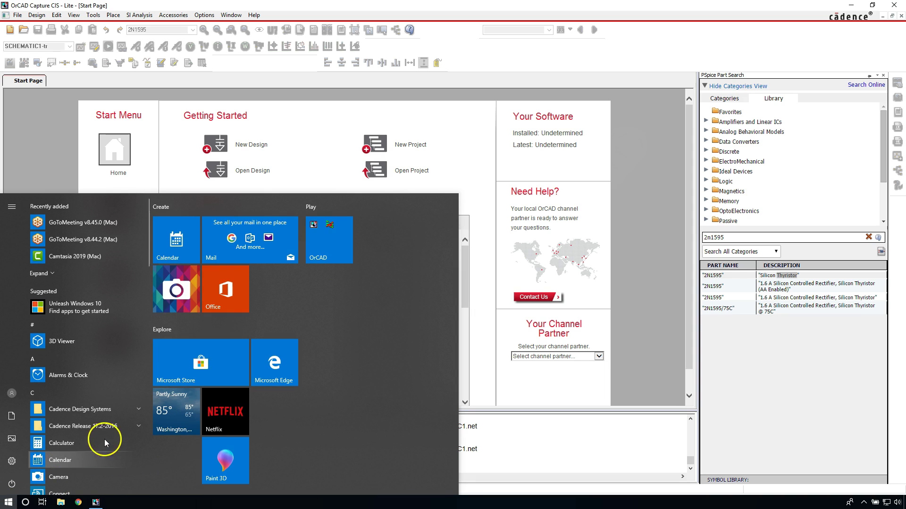
left_click(112, 426)
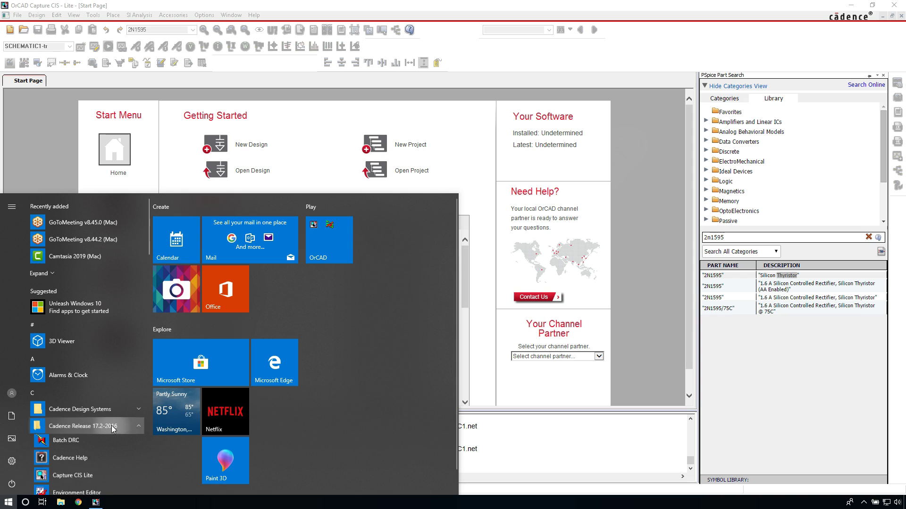
scroll(112, 436, "down", 3)
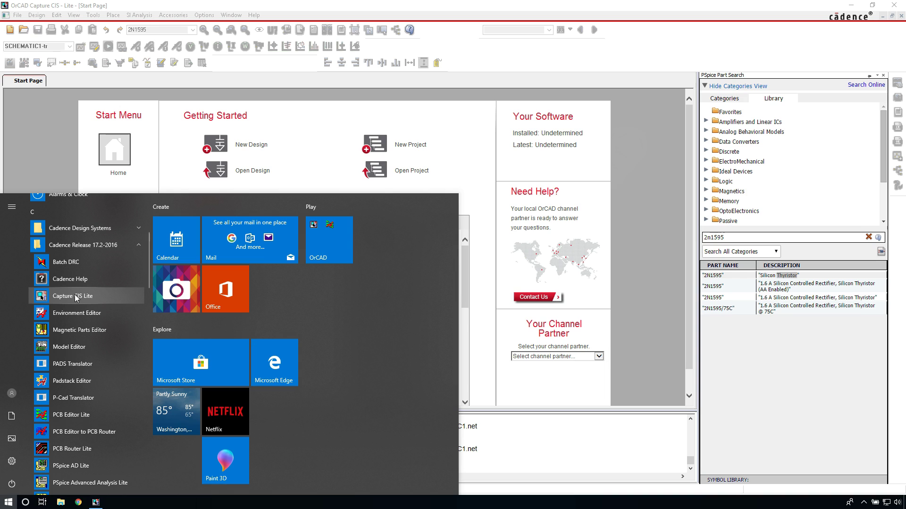
left_click(259, 145)
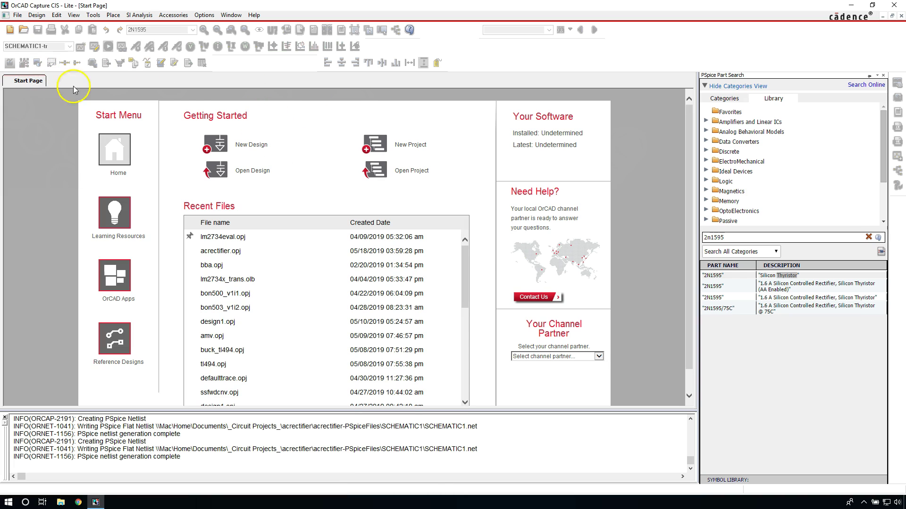
Start a new PSpice Analog or Mixed A/D project named acrectifier and browse for its location.
left_click(411, 148)
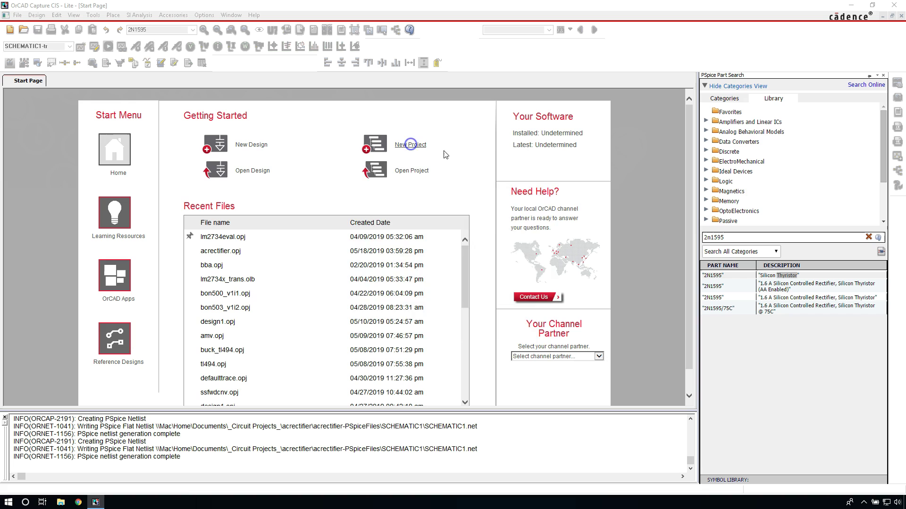
left_click(552, 155)
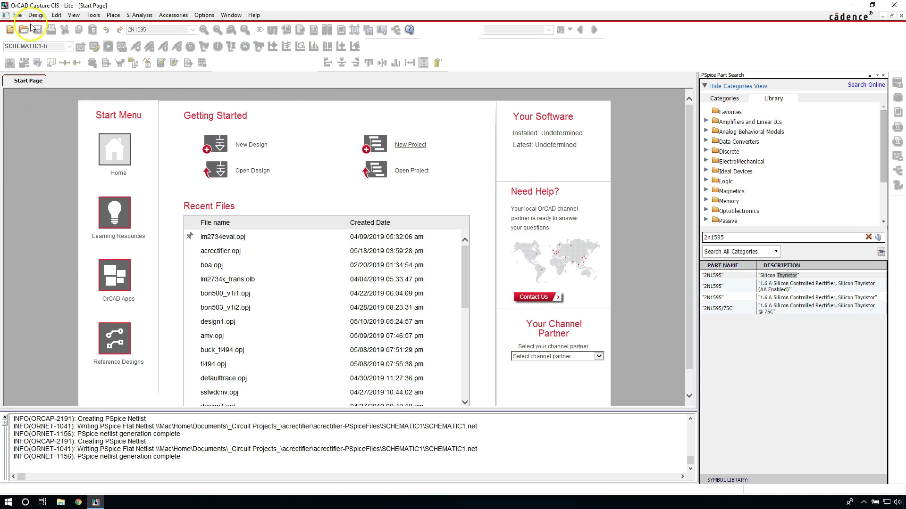
left_click(17, 15)
mouse_move(121, 28)
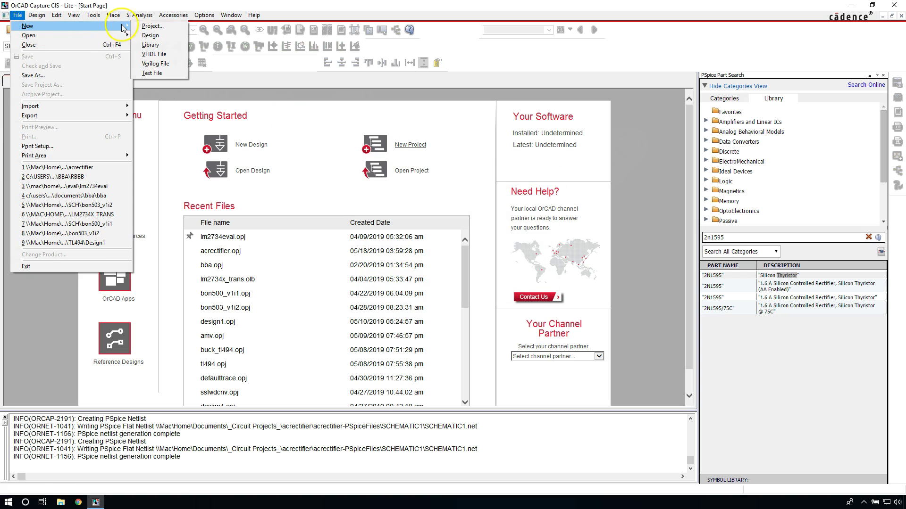
left_click(152, 26)
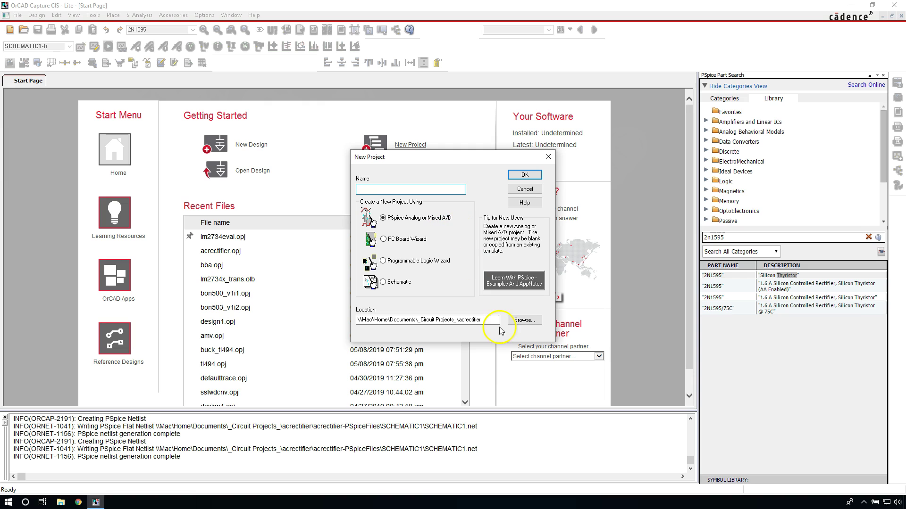
left_click(439, 190)
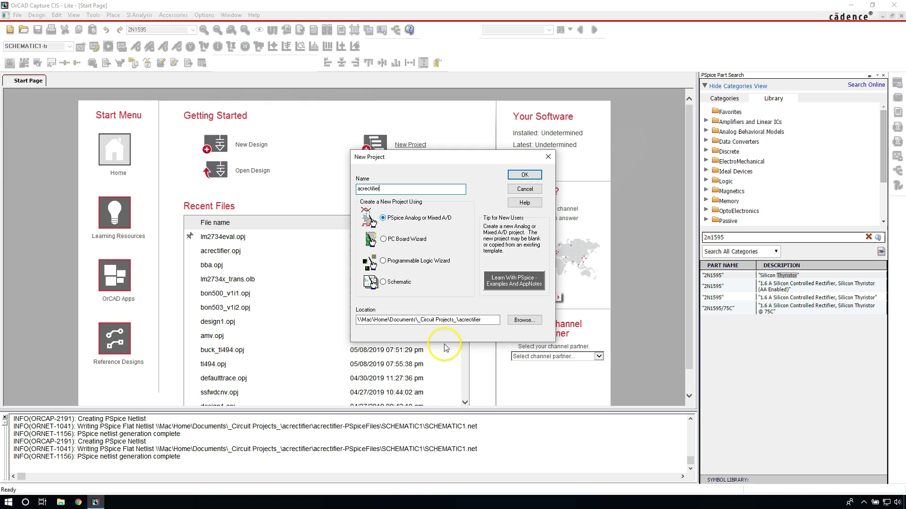
left_click(521, 321)
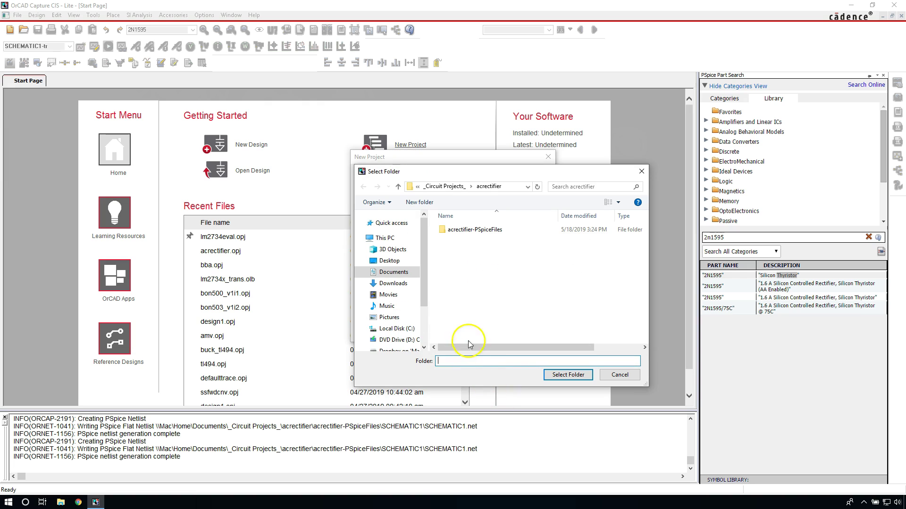
Create an ExampleACRectifier folder in _Circuit Projects_ and select it as the project location.
left_click(440, 187)
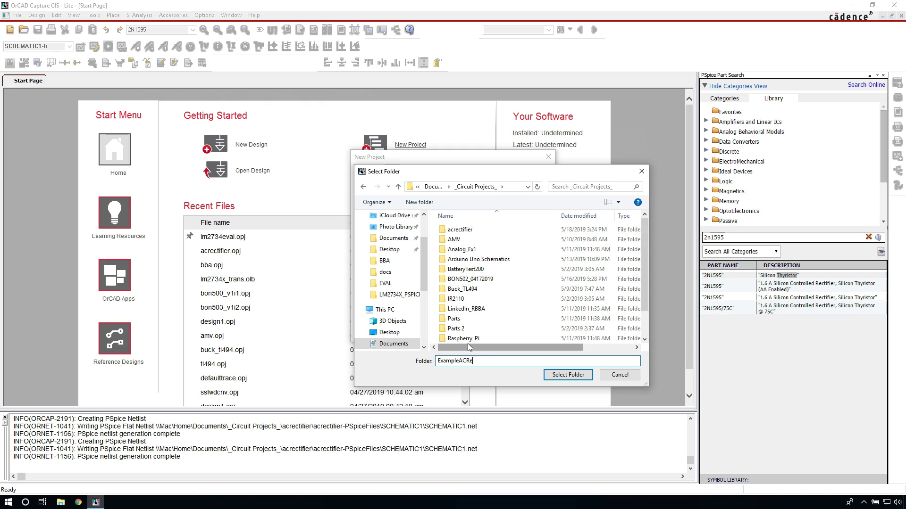
key("Return")
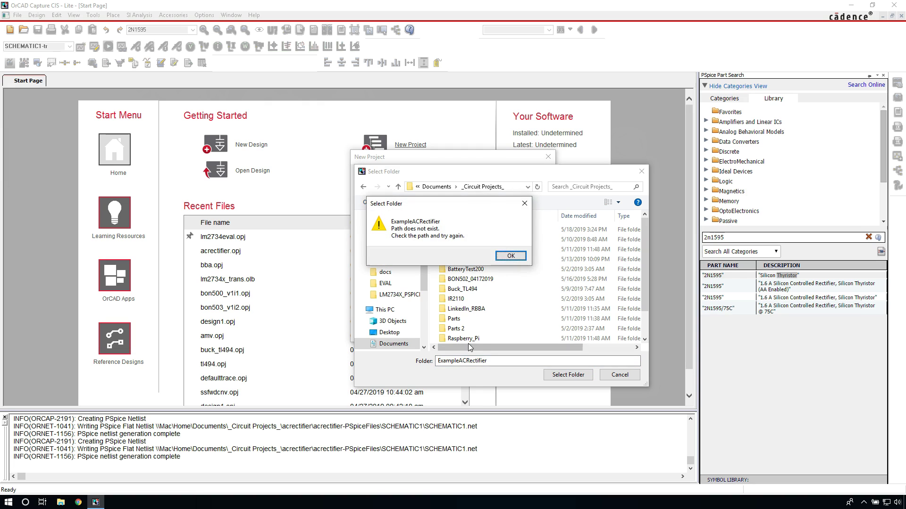
left_click(489, 255)
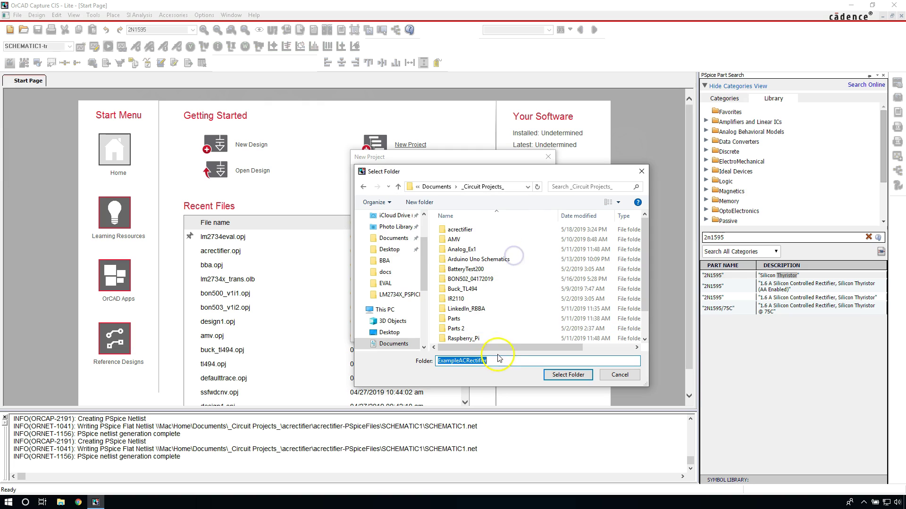
left_click(418, 201)
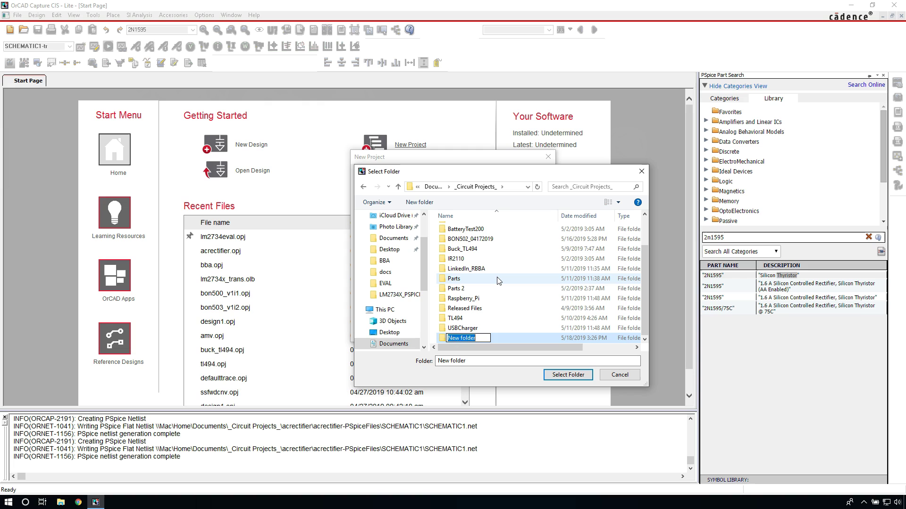
type("ExampleA")
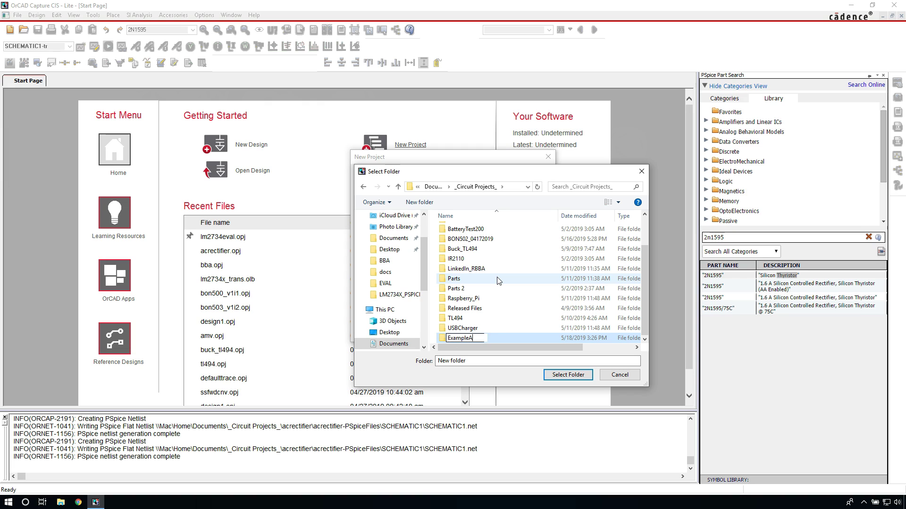
type("CRectifier")
left_click(527, 341)
left_click(570, 375)
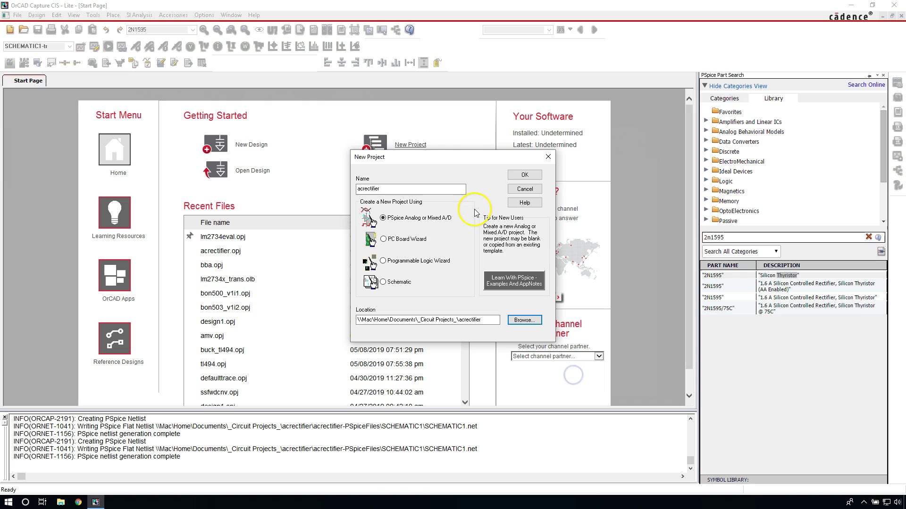
Confirm the project settings and create it as a blank project.
left_click(524, 175)
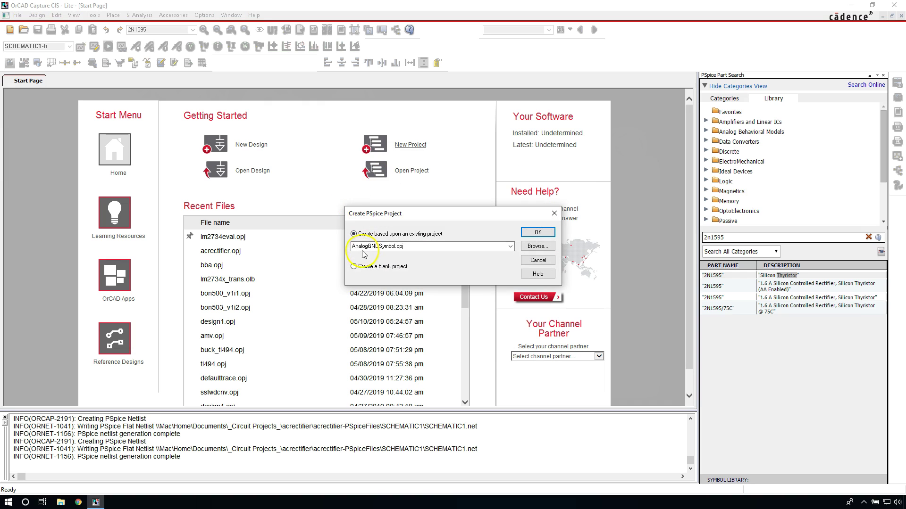
left_click(355, 267)
left_click(535, 232)
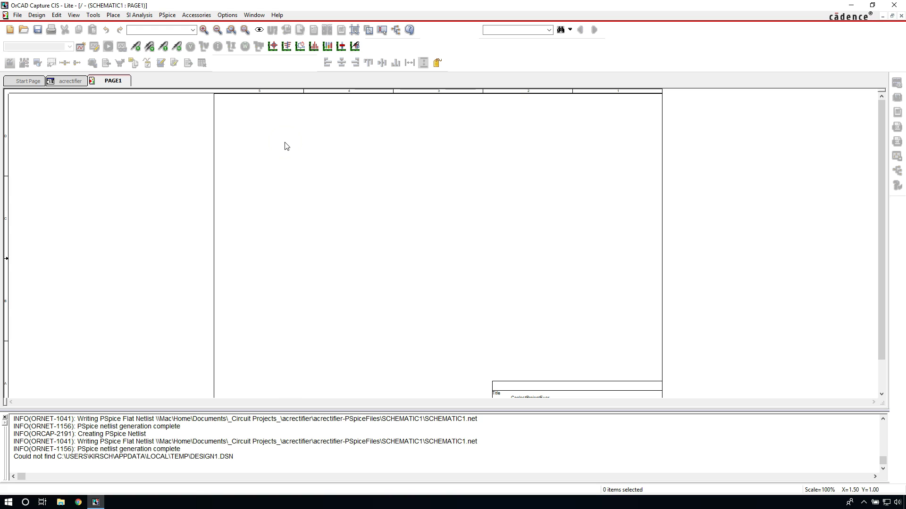
Place a PSpice ground symbol labelled 0 near the centre of PAGE1 and end placement mode.
left_click(269, 125)
left_click(253, 122)
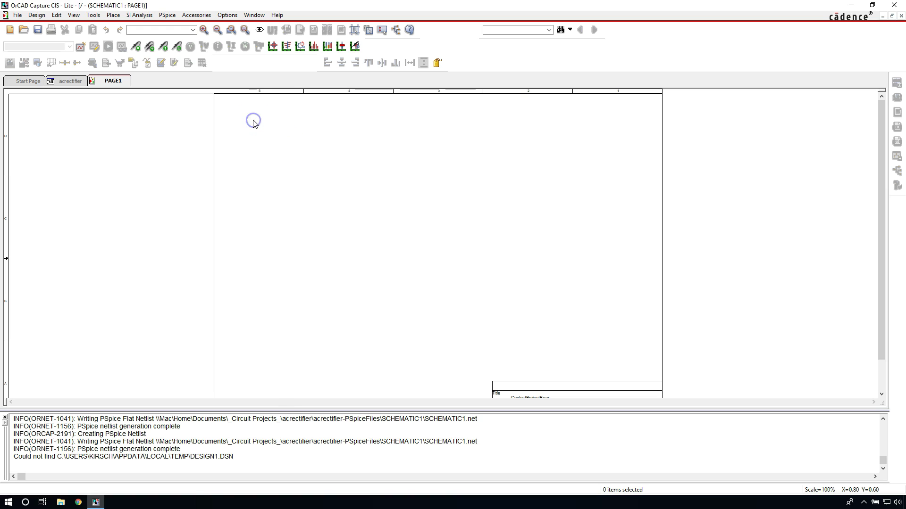
left_click(114, 15)
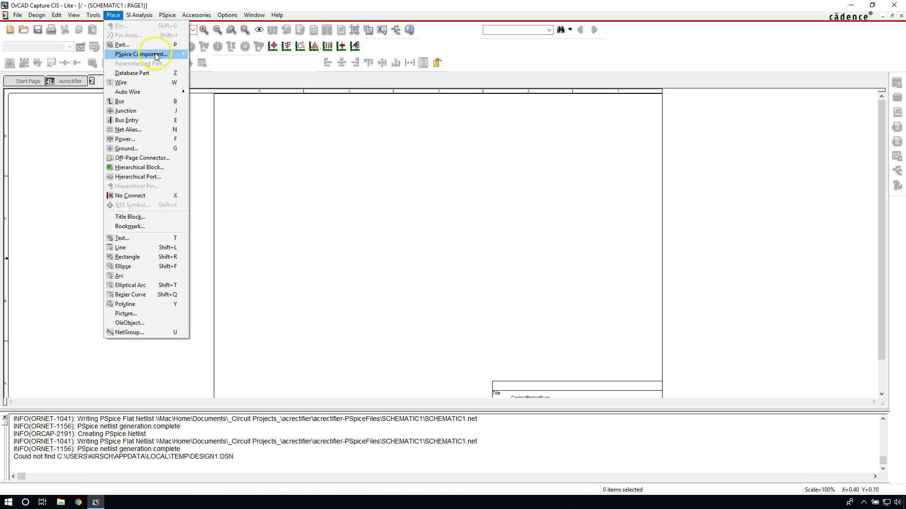
mouse_move(156, 56)
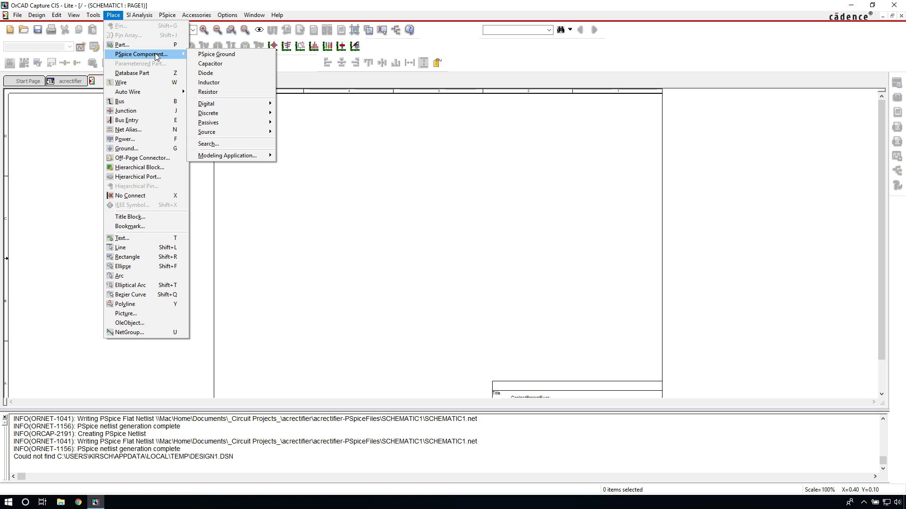
left_click(223, 55)
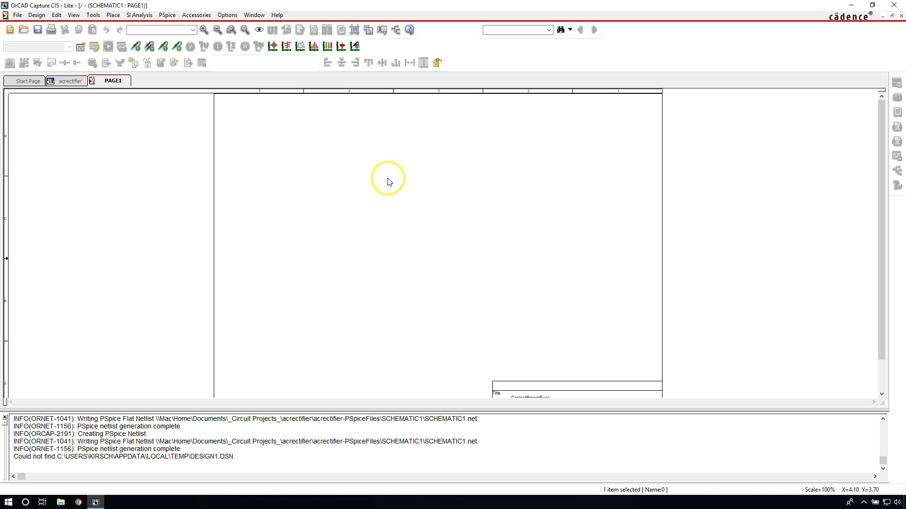
left_click(310, 148)
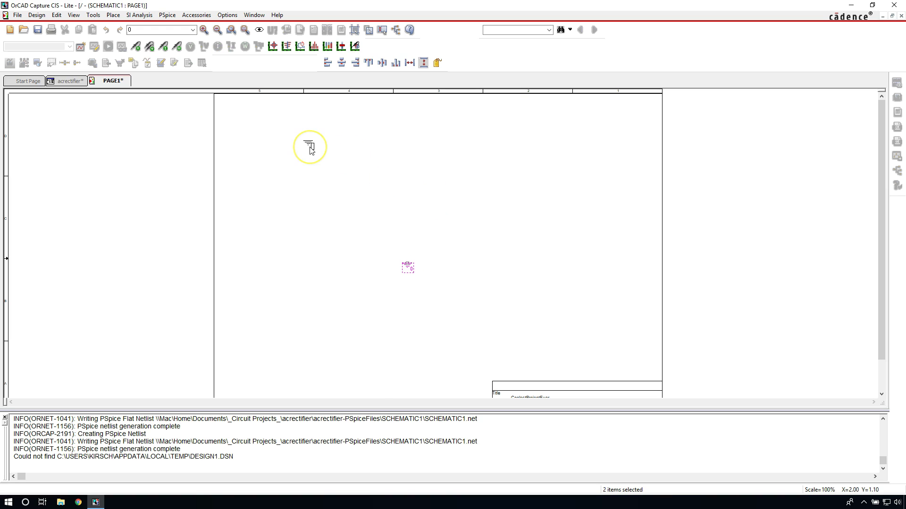
right_click(289, 133)
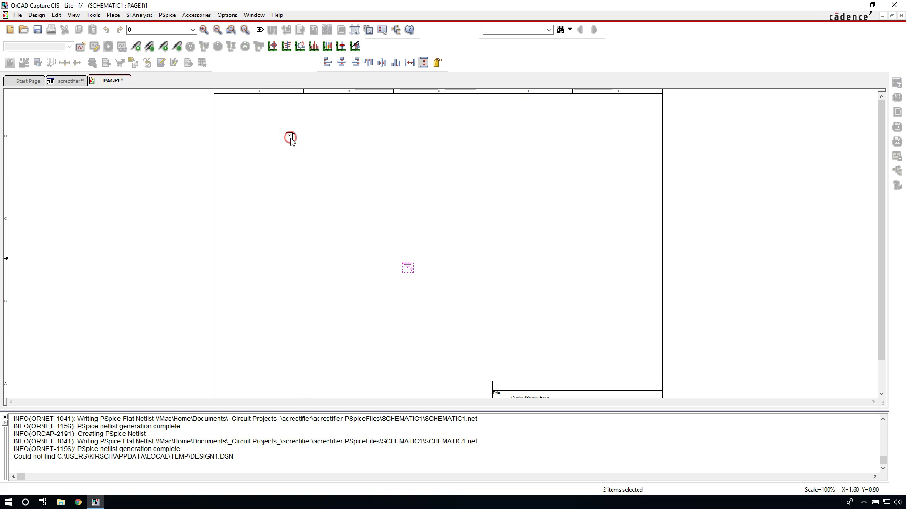
left_click(297, 135)
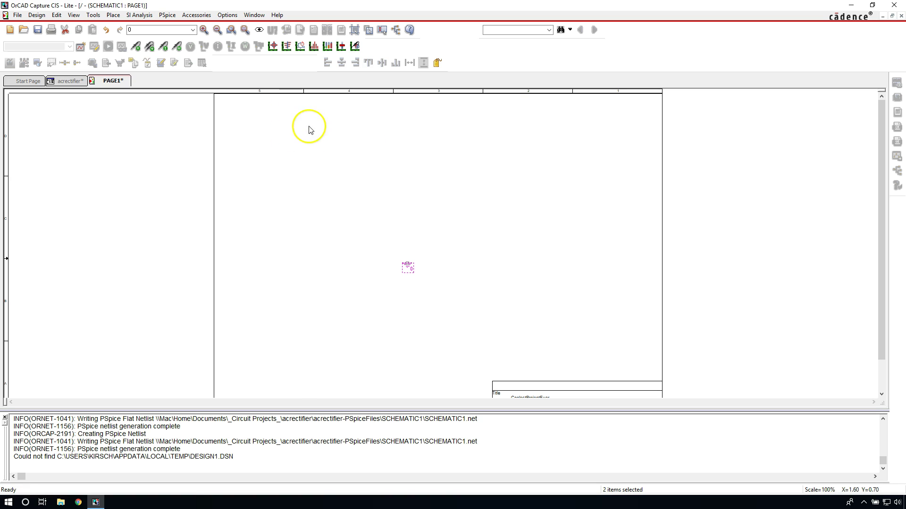
left_click(232, 94)
left_click(96, 14)
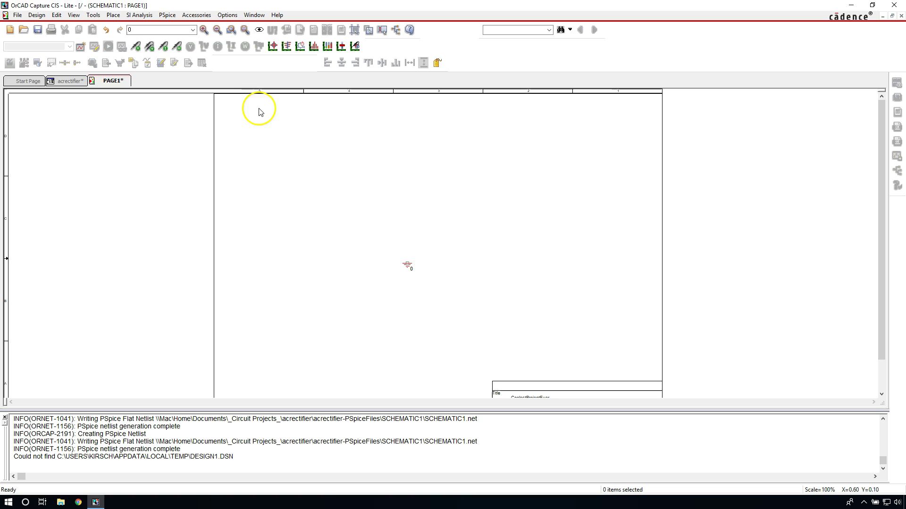
left_click(114, 15)
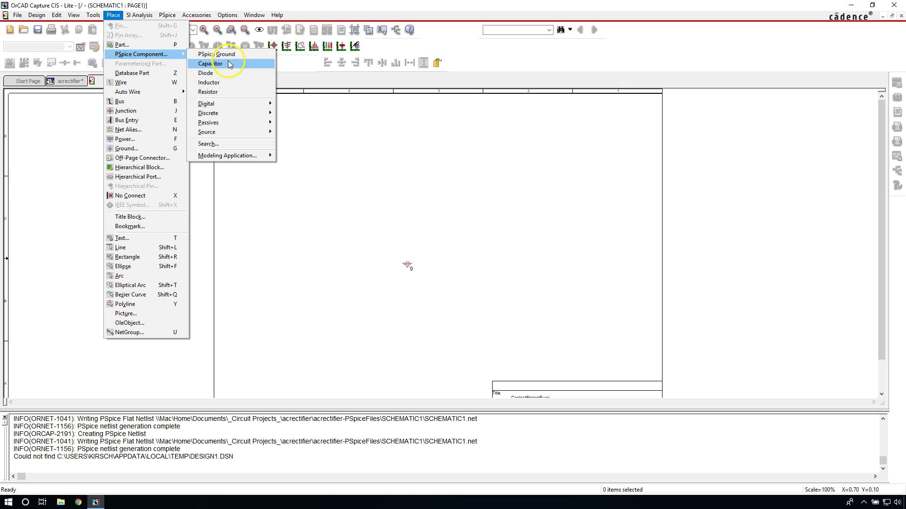
Place capacitor C1 to the left of the ground symbol.
left_click(232, 64)
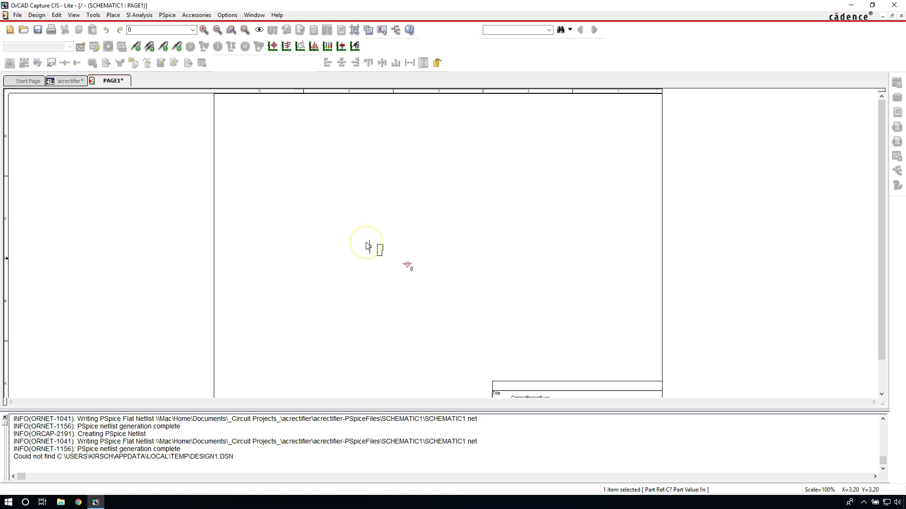
left_click(370, 242)
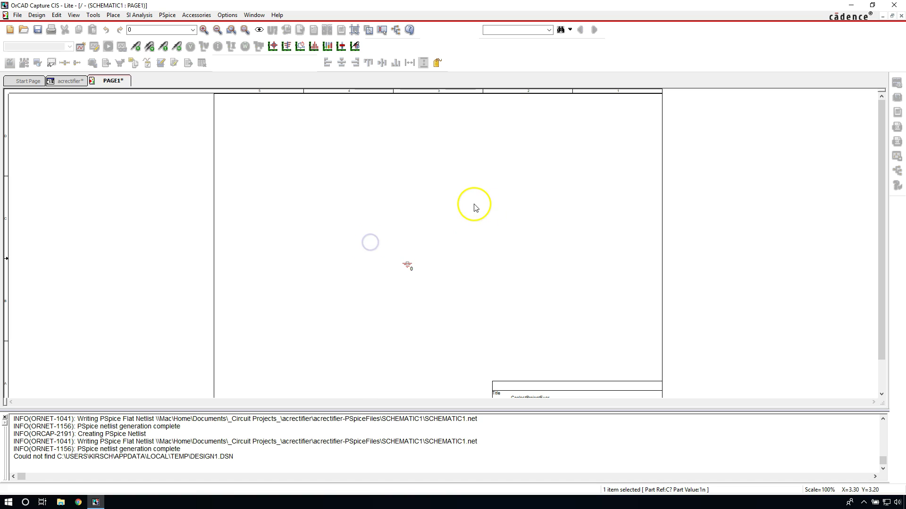
key("Escape")
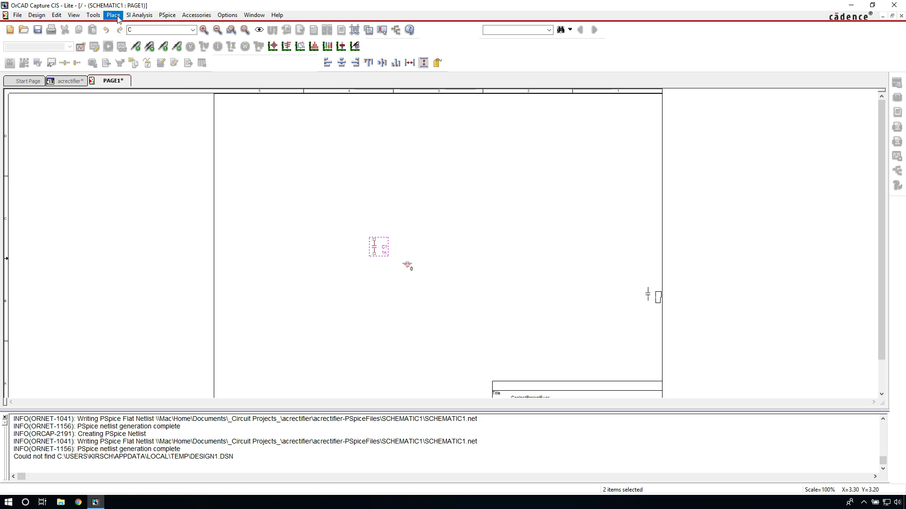
Place 1k resistor R1 rotated vertical and resistor R2 horizontally to its right.
left_click(167, 54)
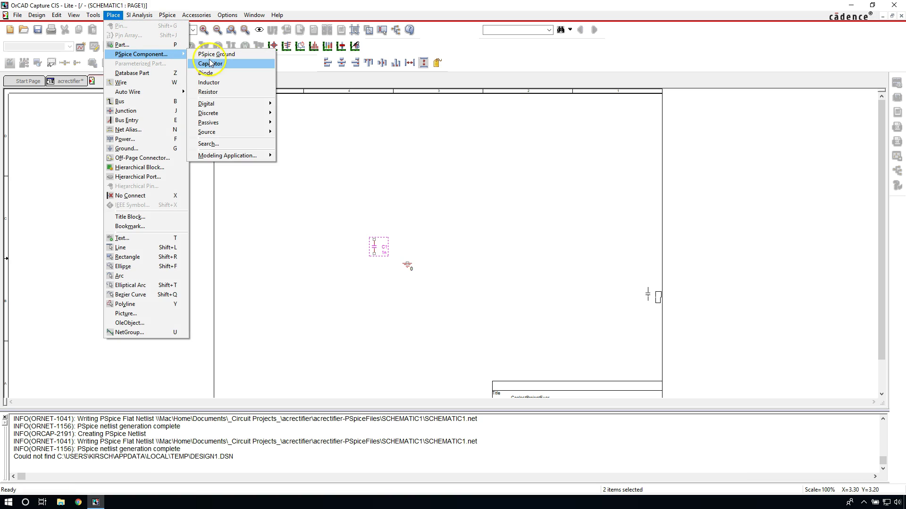
left_click(208, 92)
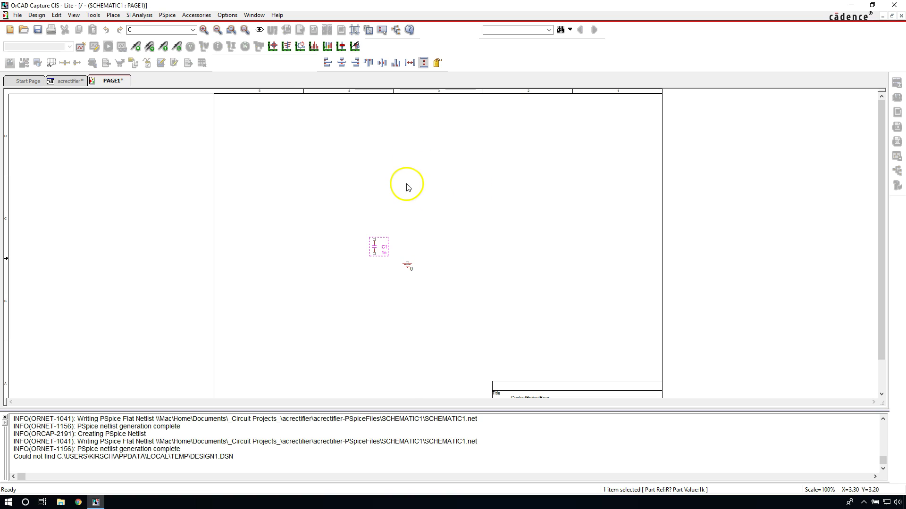
key("r")
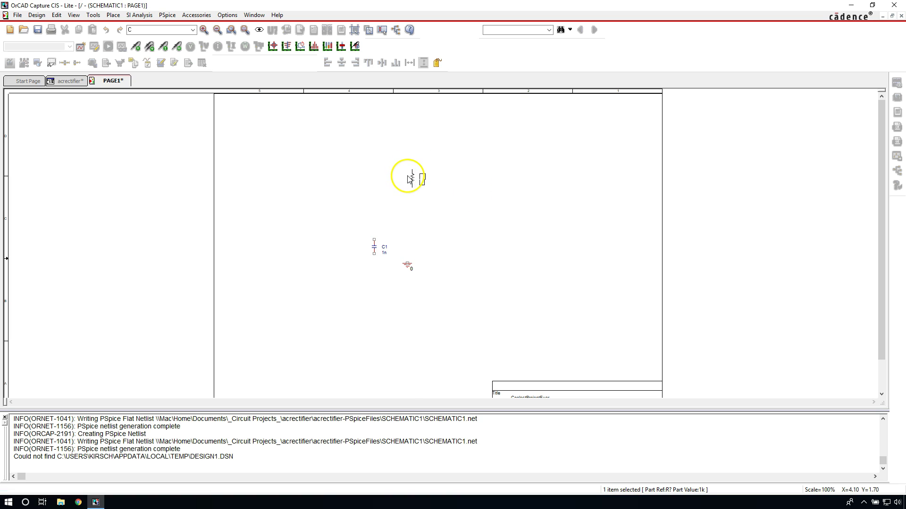
key("Escape")
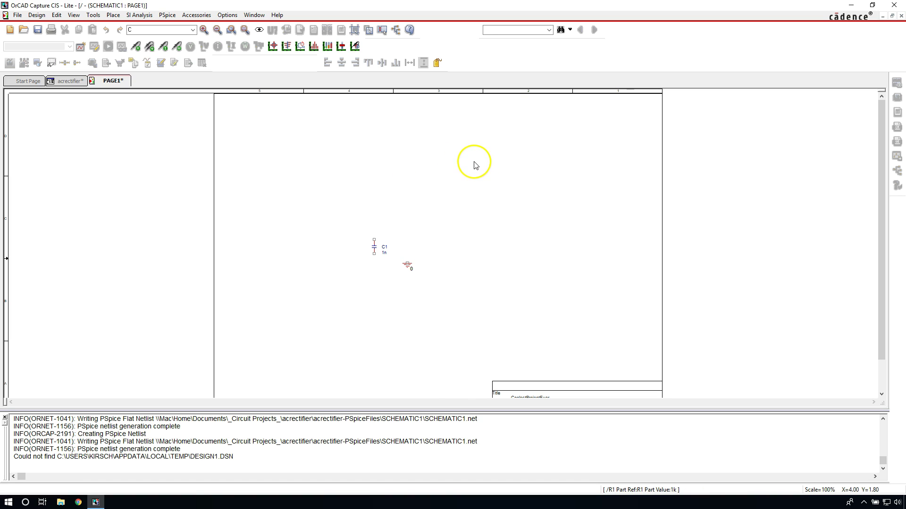
left_click(465, 162)
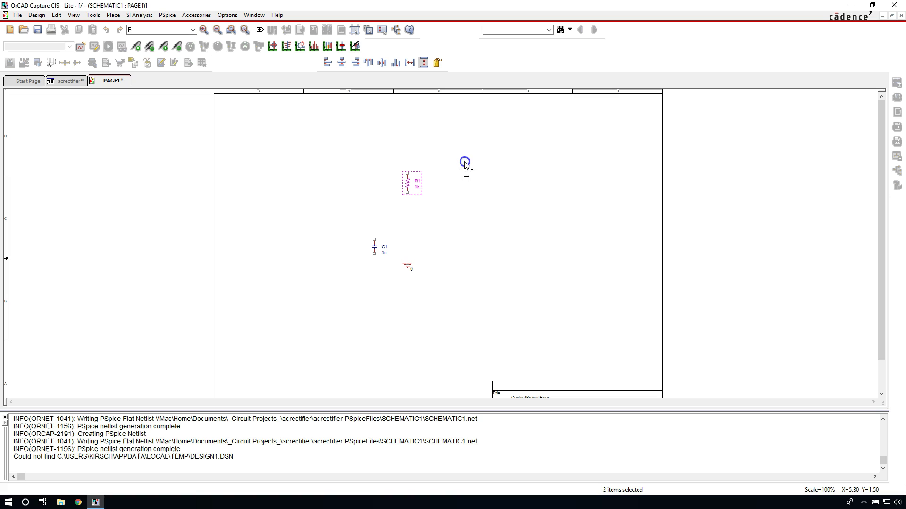
left_click(507, 207)
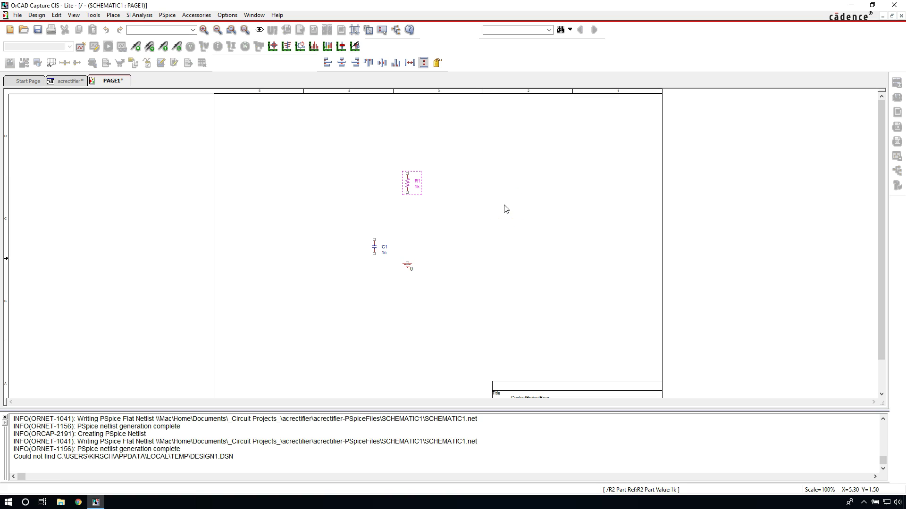
left_click(455, 212)
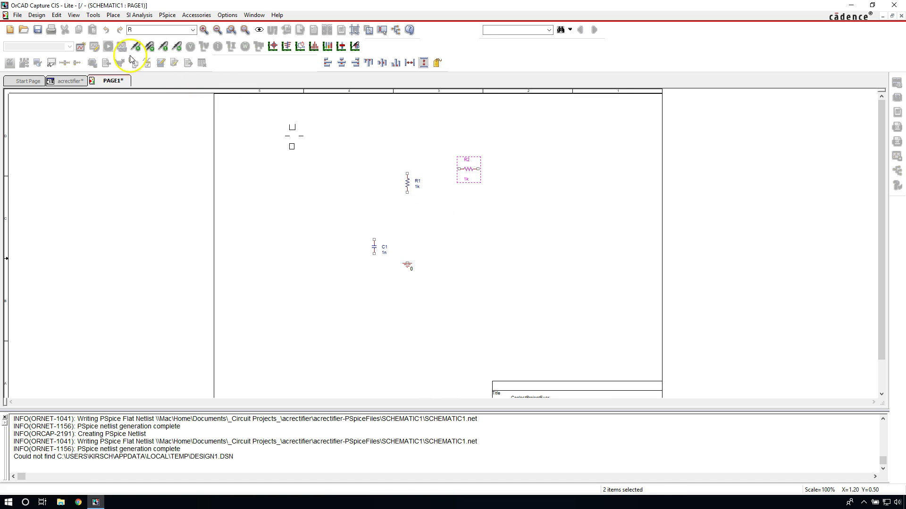
Place Dbreak diode D1 vertically beside R1 and diode D2, rotated horizontal, below R2.
left_click(114, 15)
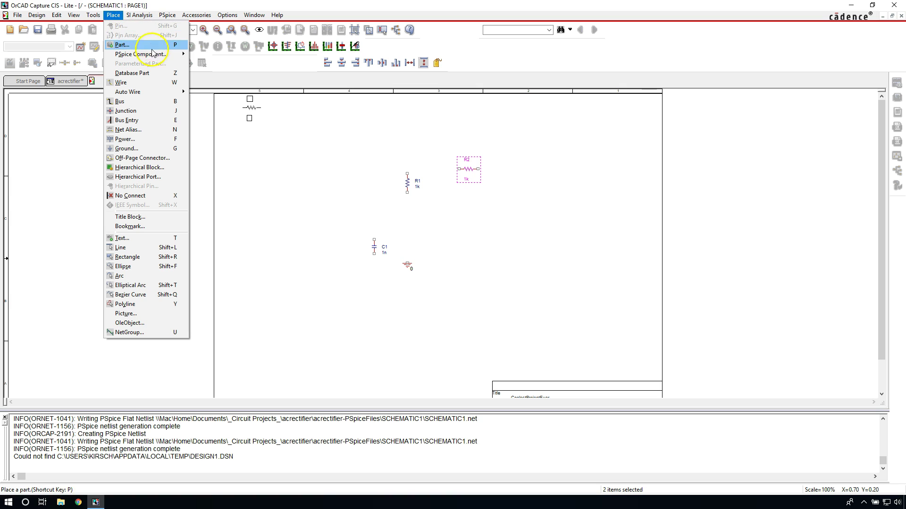
mouse_move(153, 54)
left_click(219, 72)
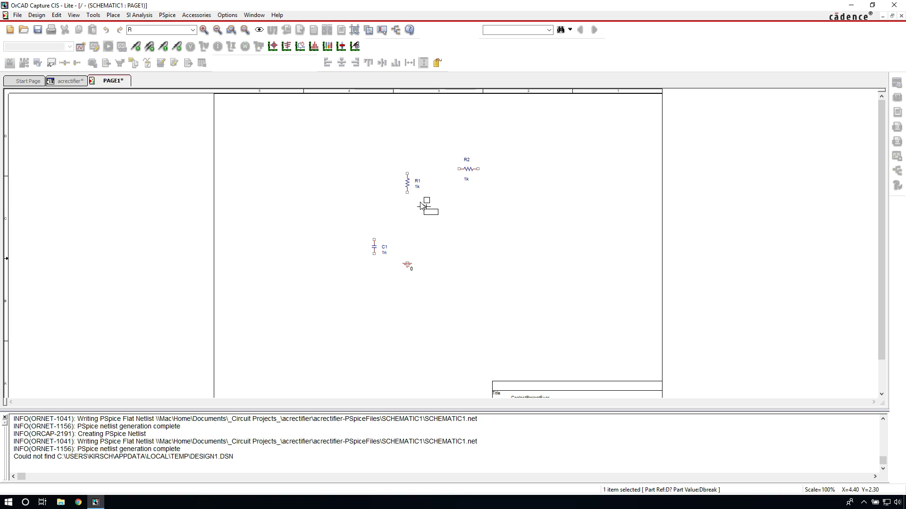
left_click(430, 202)
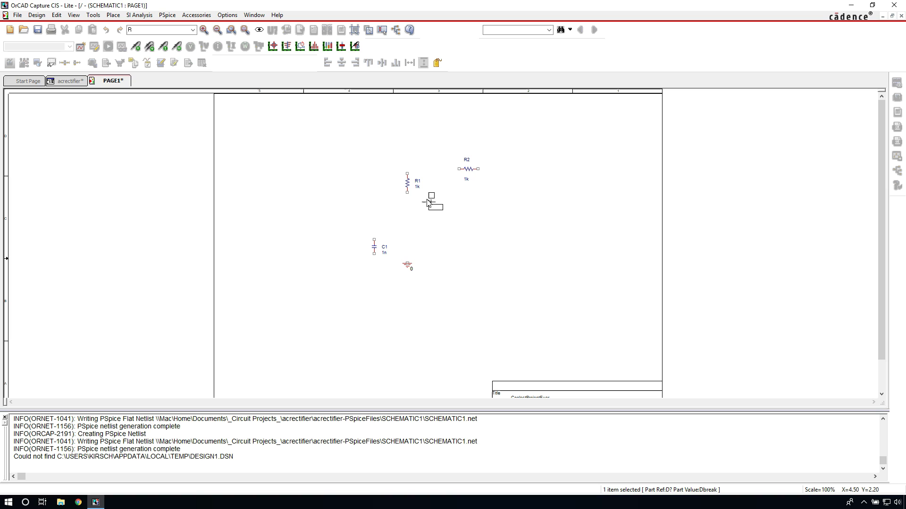
left_click(431, 201)
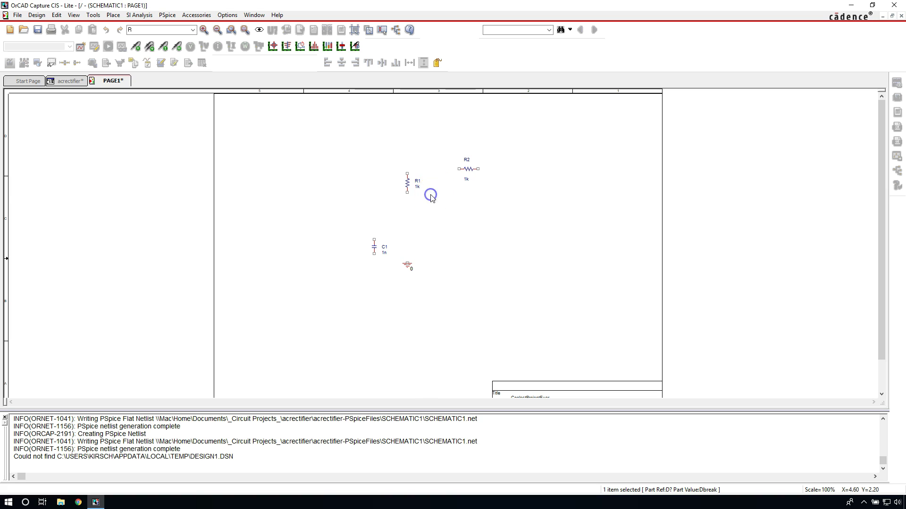
left_click(455, 208)
left_click(450, 211)
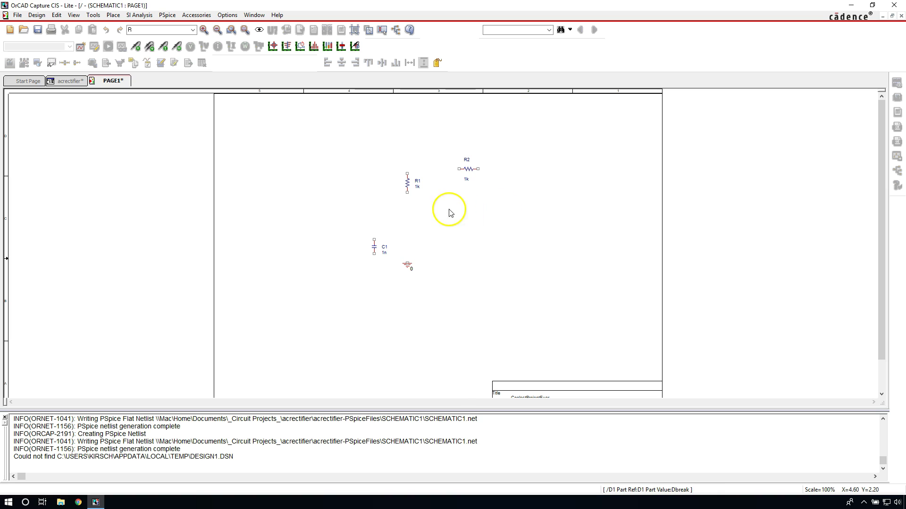
left_click(463, 207)
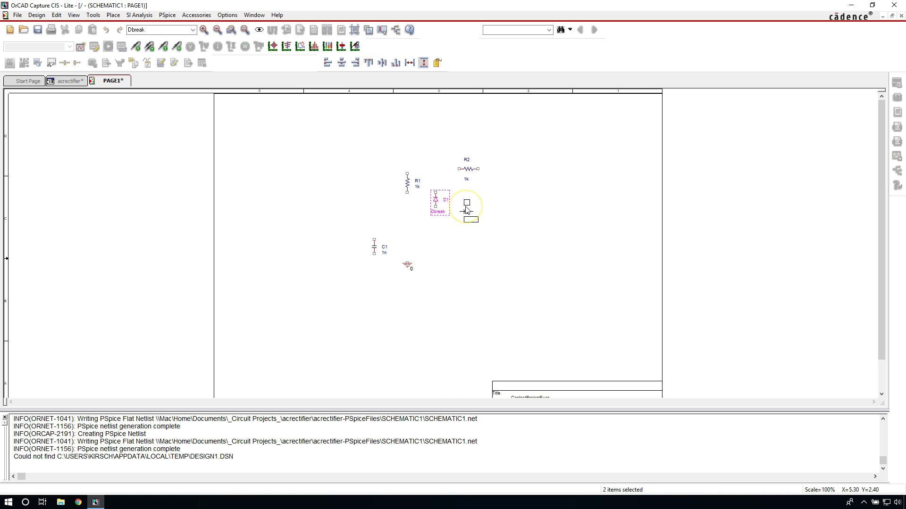
key("r")
left_click(465, 206)
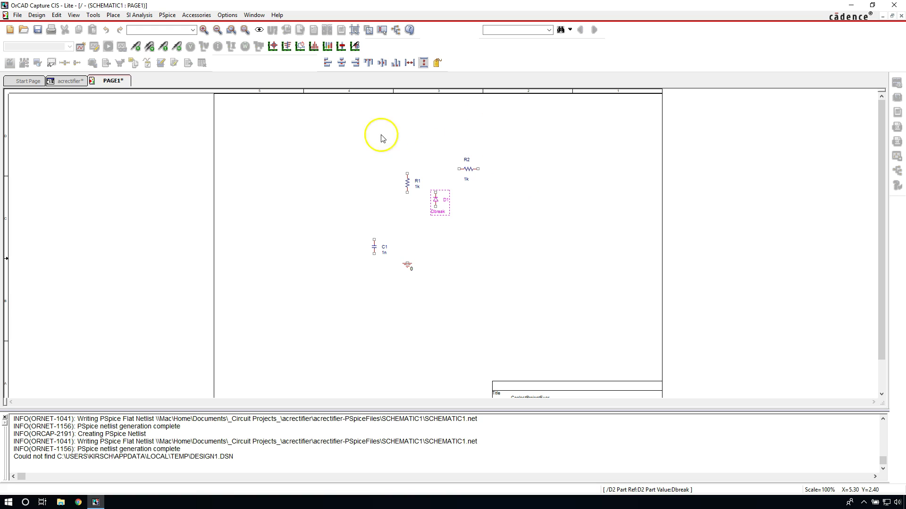
End diode placement and pick the Sine voltage source from PSpice Component > Source > Voltage Sources.
right_click(258, 150)
left_click(262, 154)
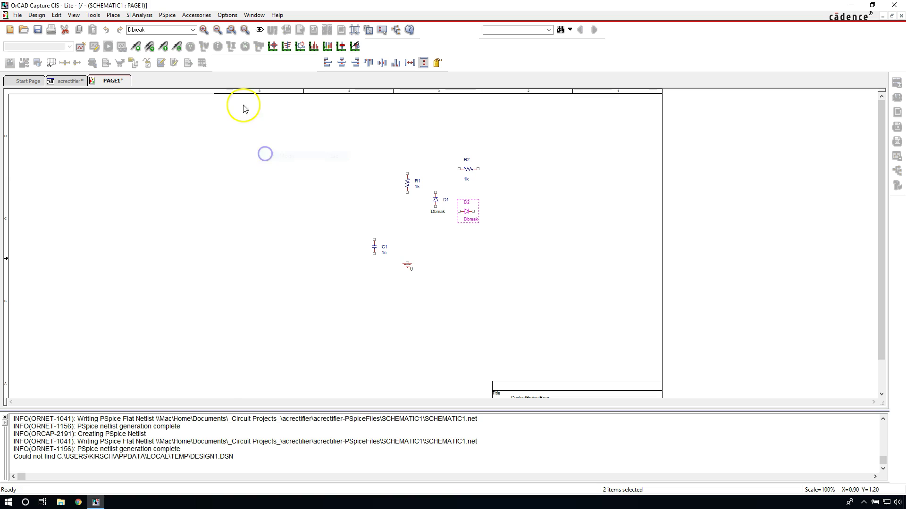
left_click(109, 15)
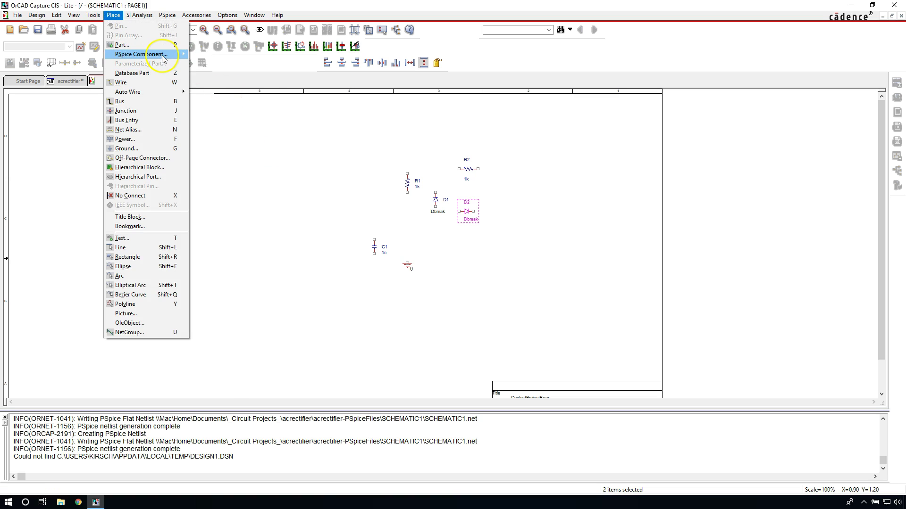
left_click(164, 58)
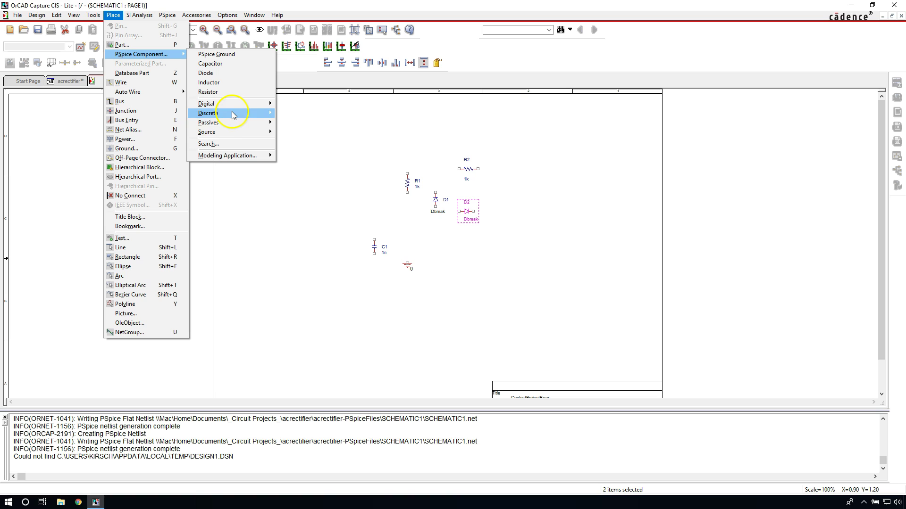
mouse_move(243, 127)
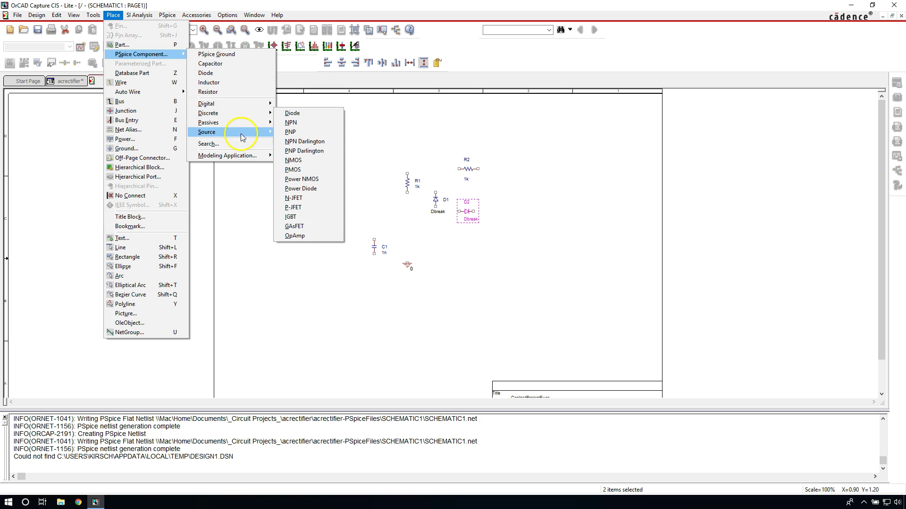
mouse_move(307, 150)
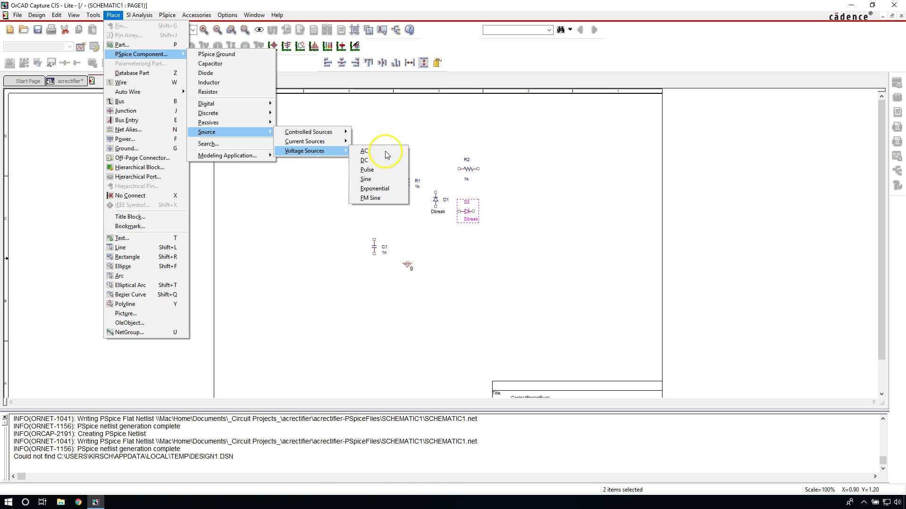
left_click(383, 180)
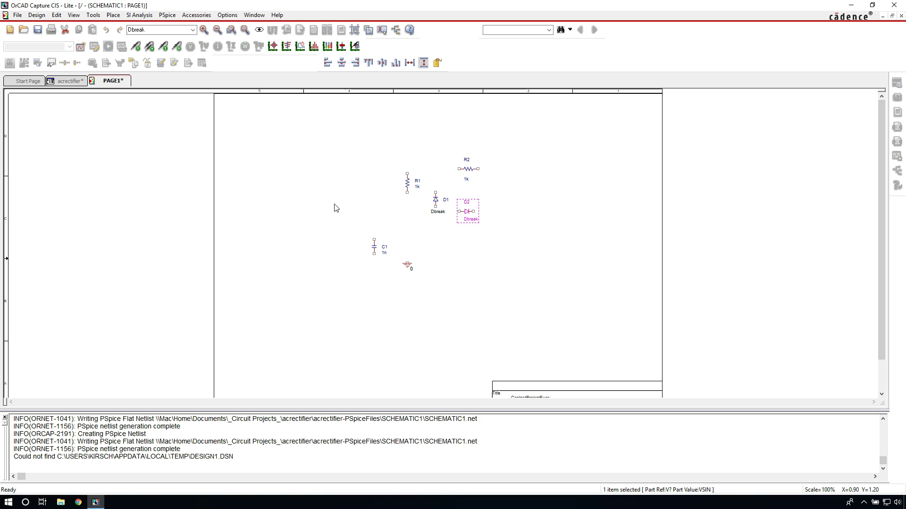
Place sine source V1 to the left of R1 and end placement mode.
left_click(335, 206)
left_click(361, 148)
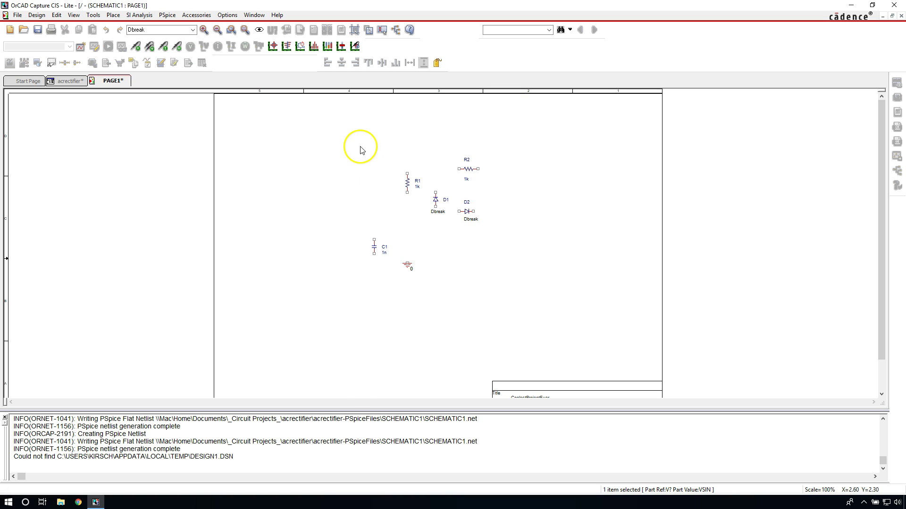
left_click(387, 137)
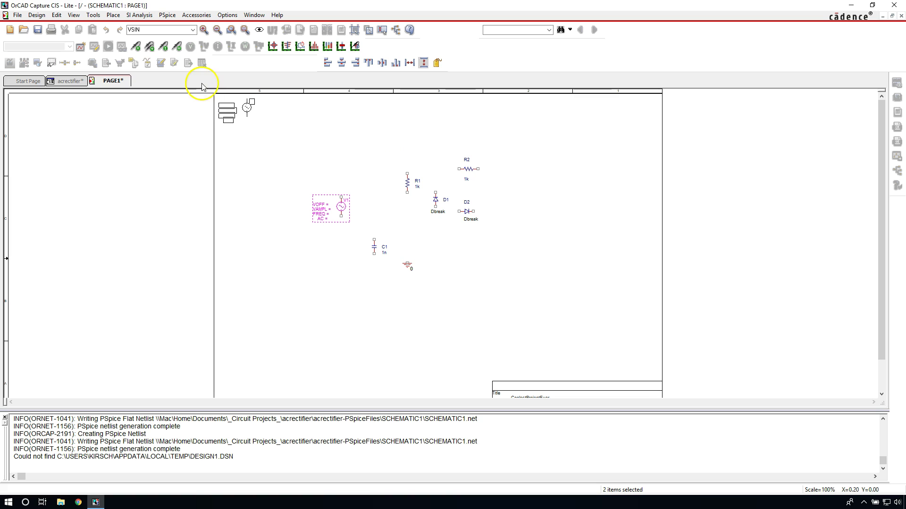
right_click(276, 124)
left_click(284, 129)
left_click(270, 109)
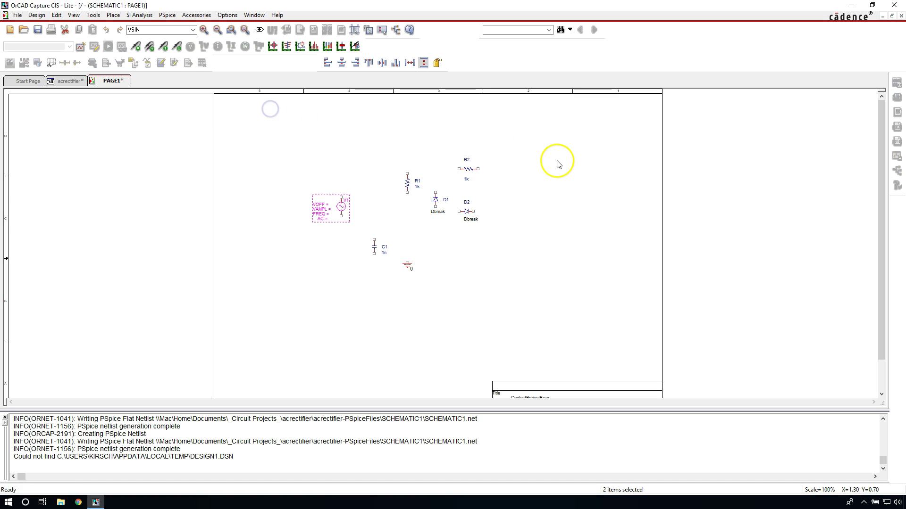
left_click(541, 159)
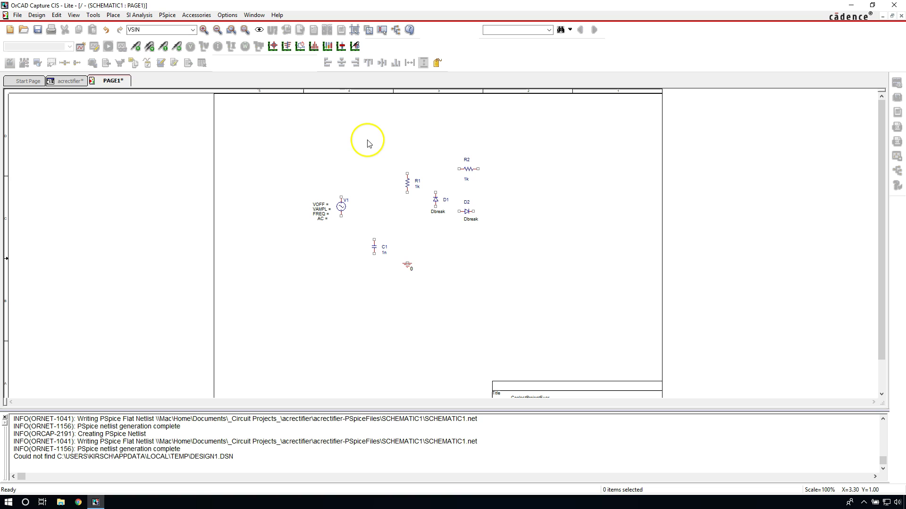
Search PSpice Part Search for 'th' and load the 2N1595 Silicon Thyristor for placement.
left_click(116, 15)
mouse_move(151, 54)
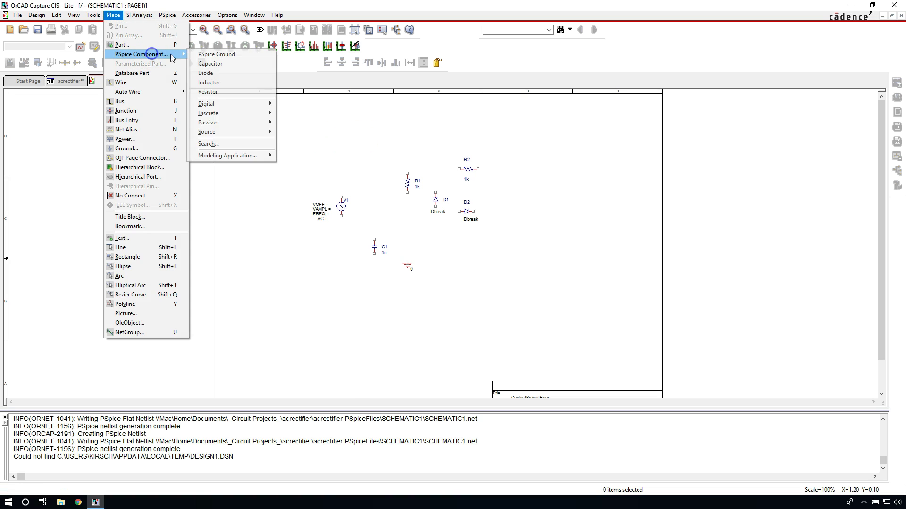
left_click(234, 149)
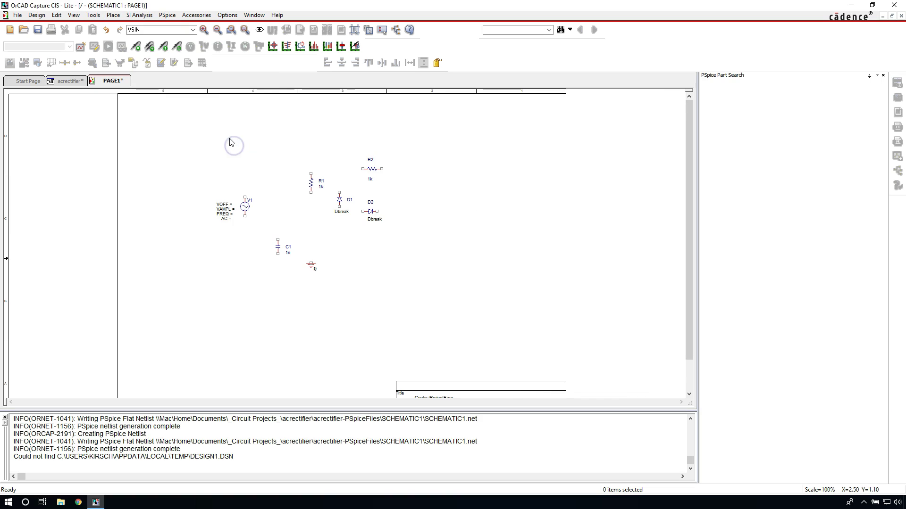
left_click(765, 237)
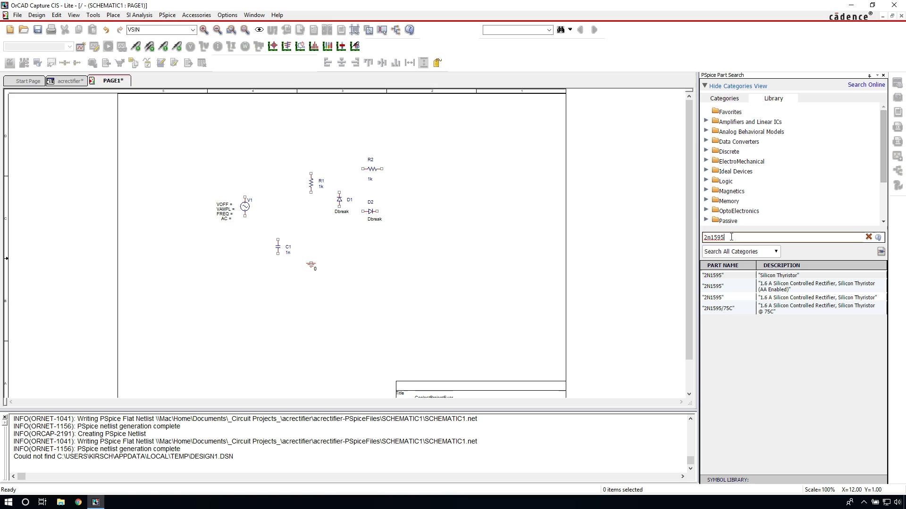
left_click_drag(706, 238, 739, 224)
type("thyristor")
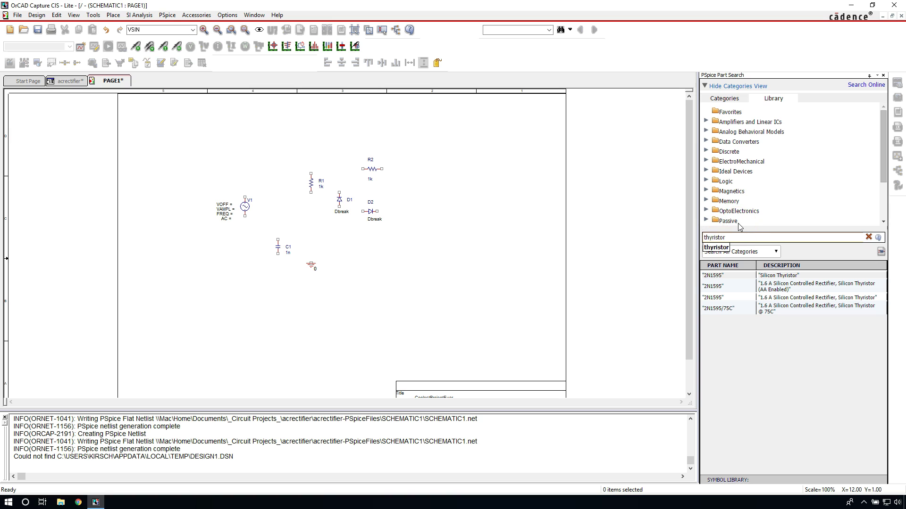
key("Return")
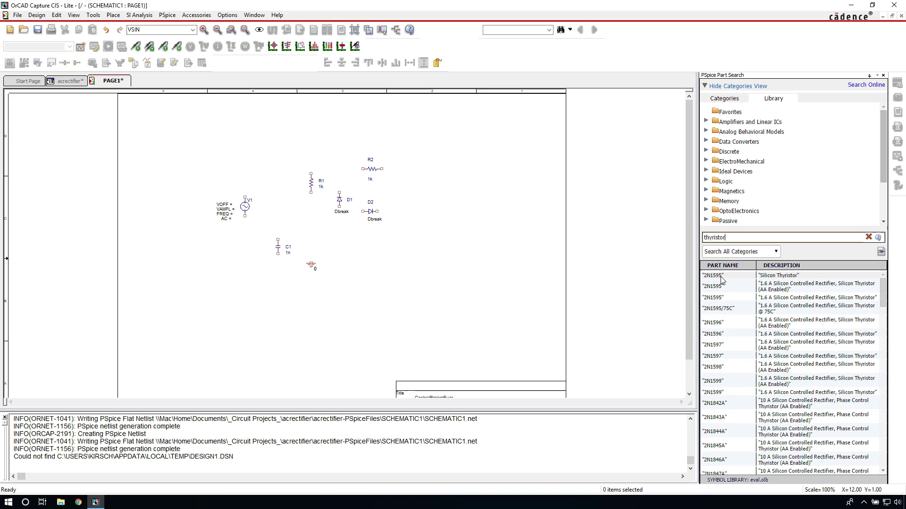
left_click(797, 276)
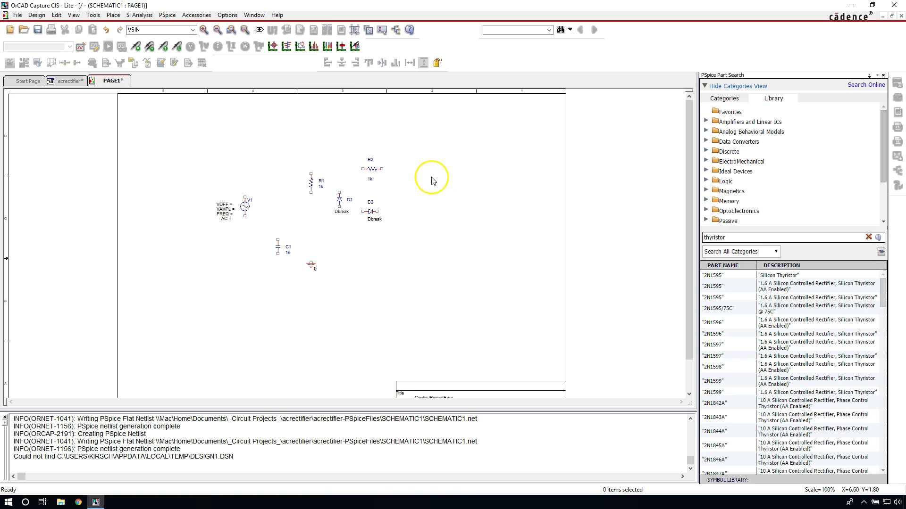
left_click(777, 275)
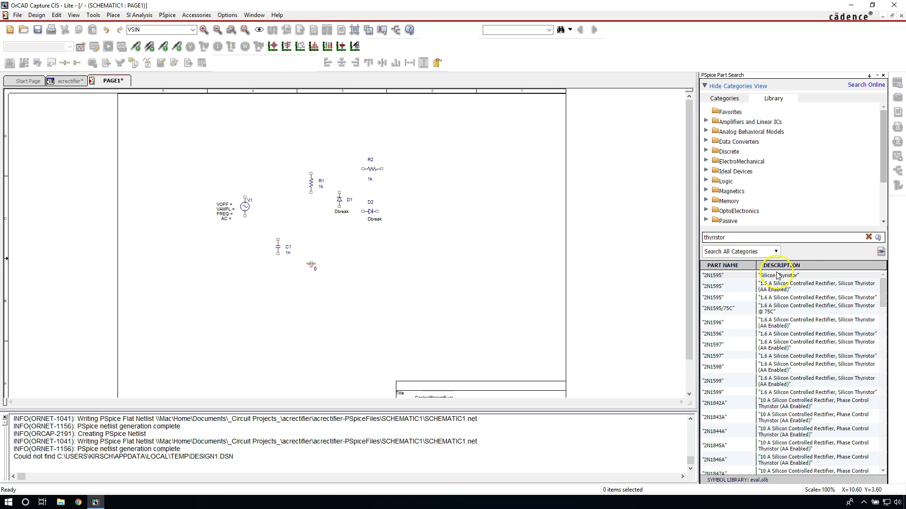
double_click(803, 275)
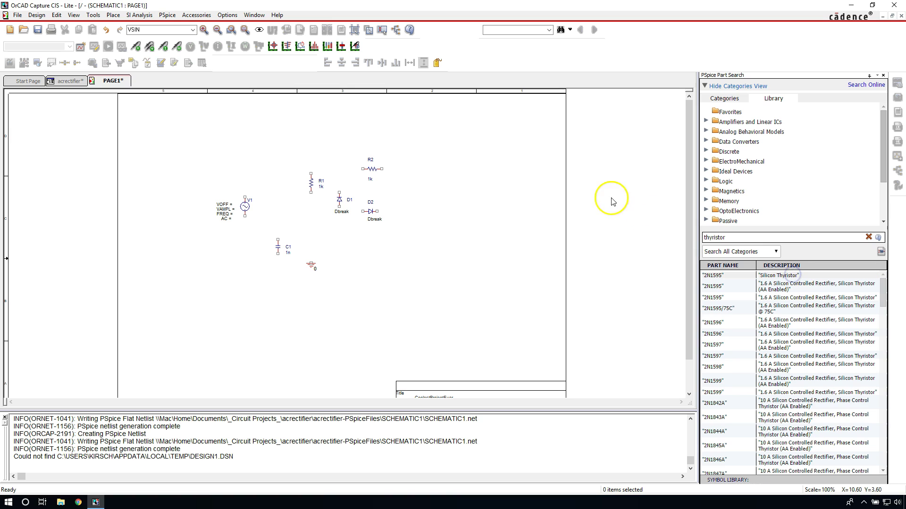
left_click(778, 276)
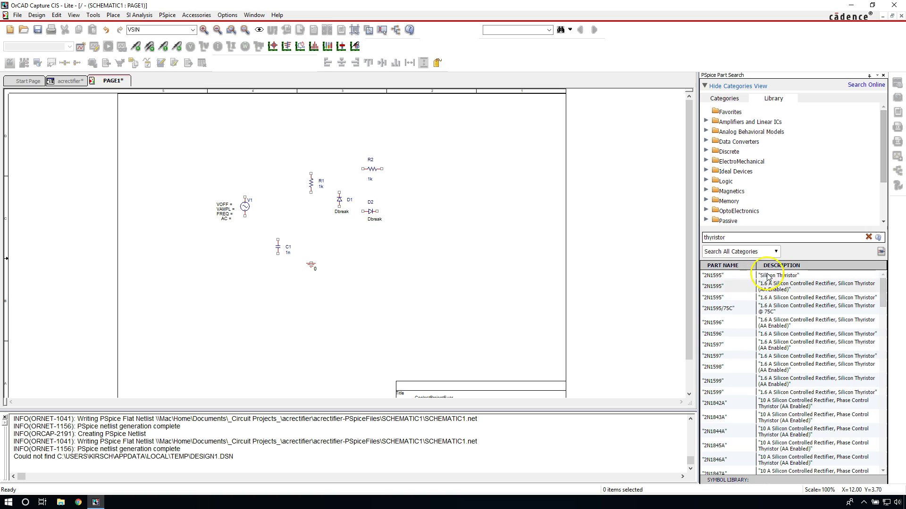
double_click(769, 275)
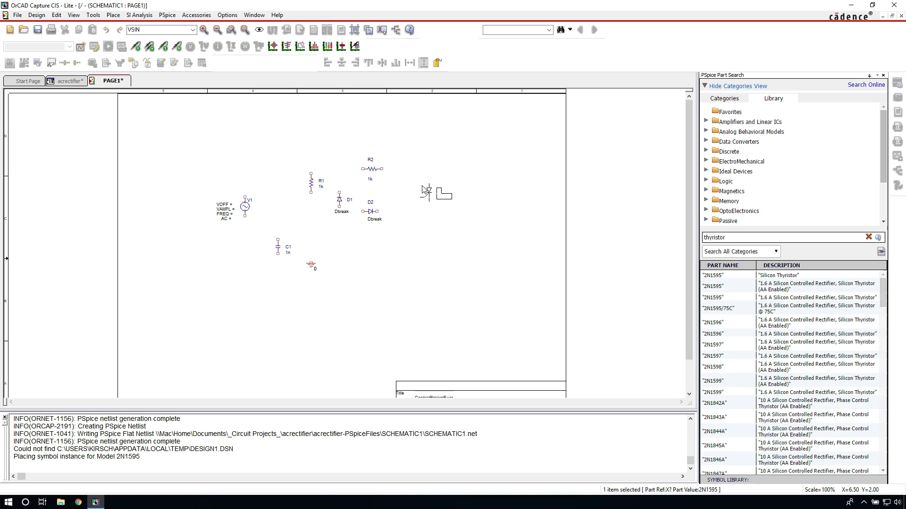
Place thyristor X1 to the right of diode D2 and end placement mode.
left_click(404, 203)
key("Escape")
left_click(418, 133)
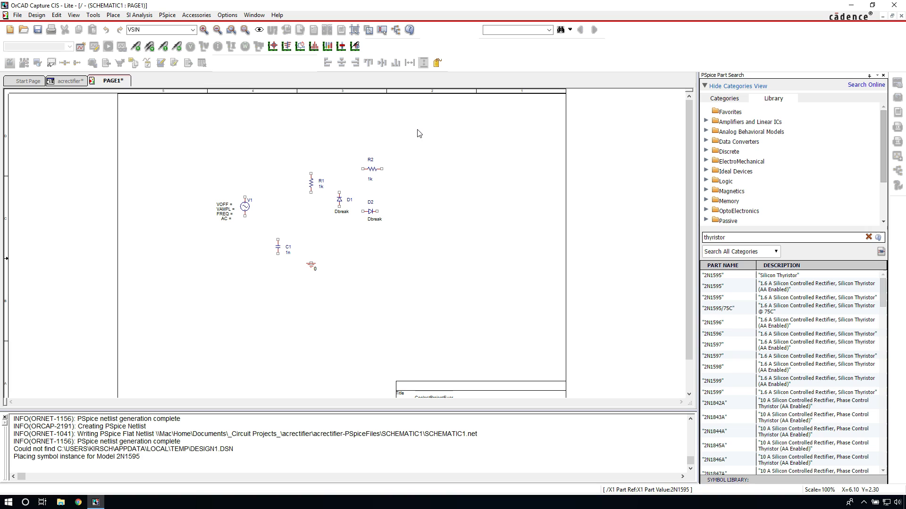
left_click(428, 132)
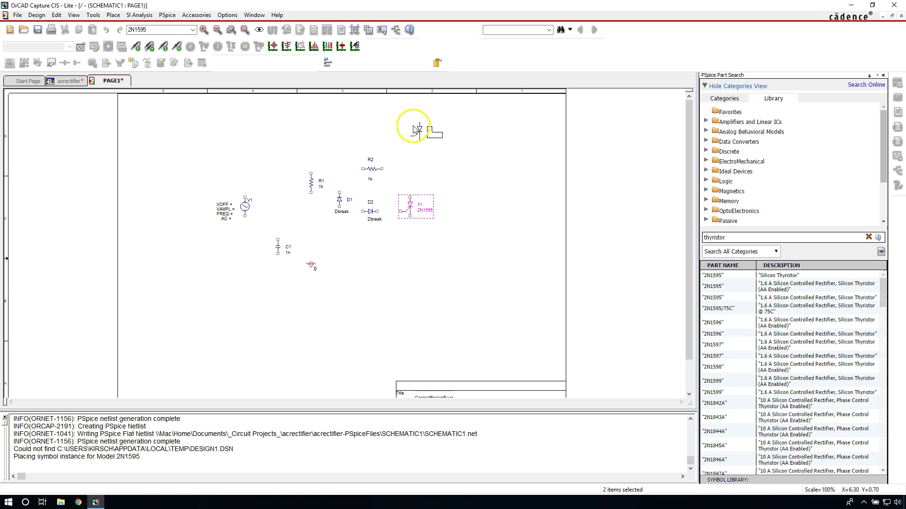
right_click(413, 126)
left_click(430, 130)
Set resistor R1 to 200k and R2 to 100.
left_click(369, 125)
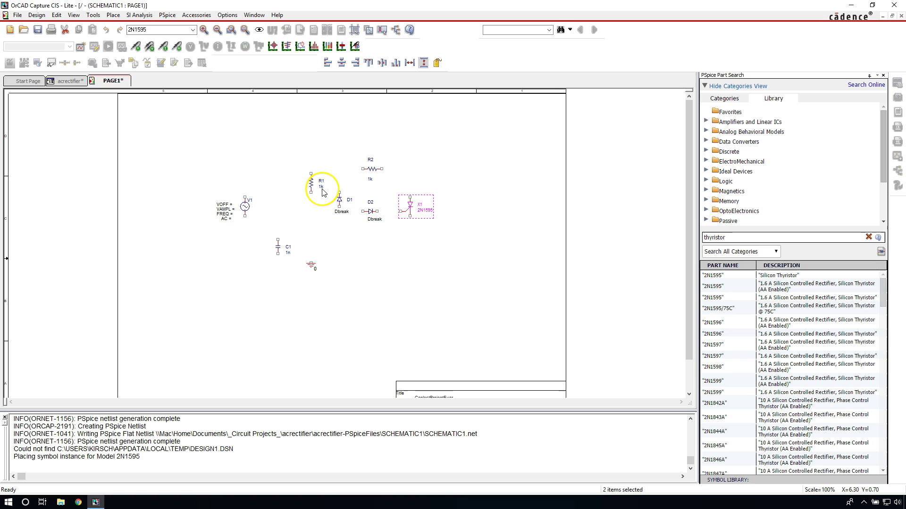
left_click(323, 189)
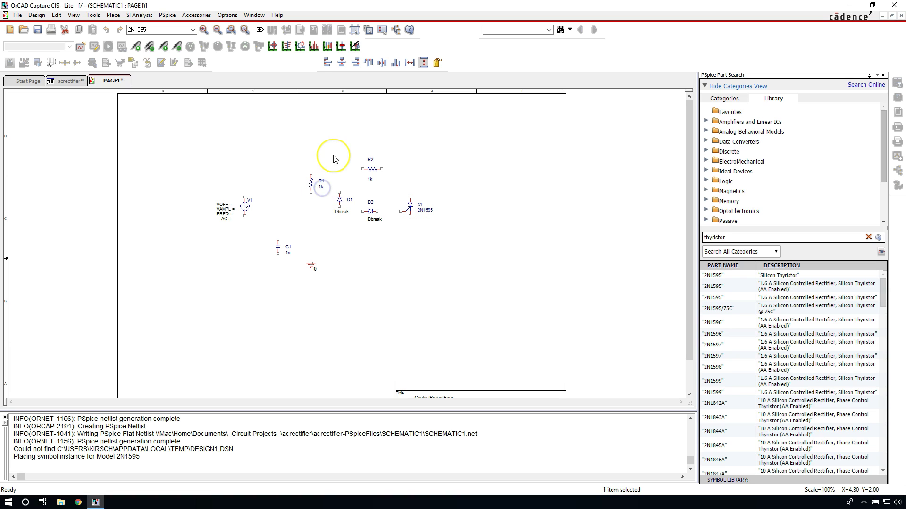
double_click(320, 187)
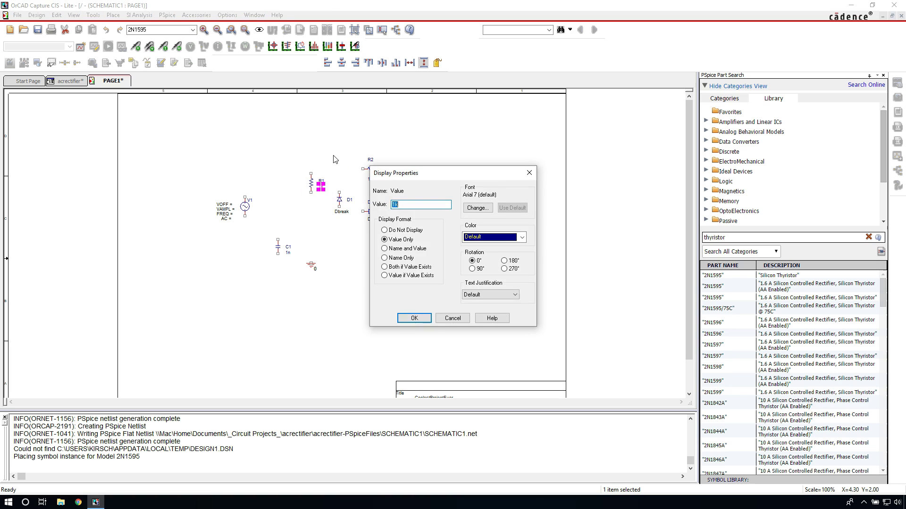
type("200k")
key("Return")
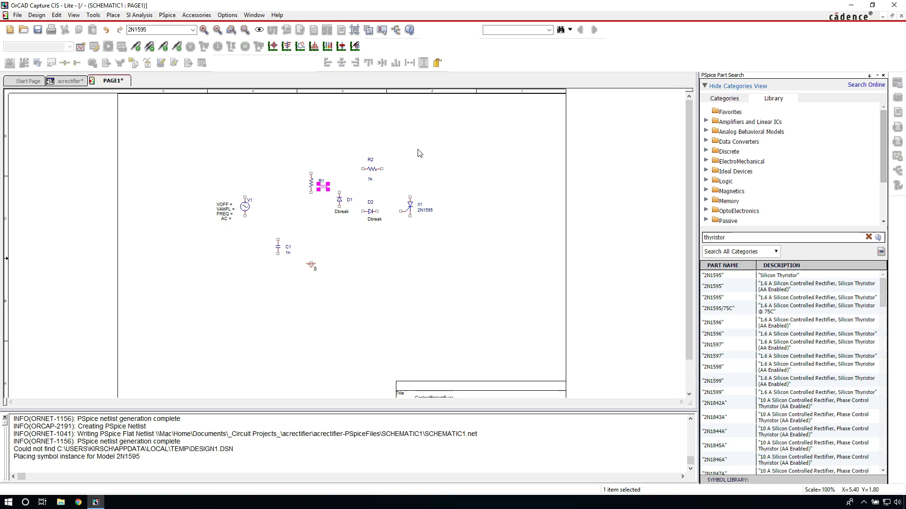
double_click(369, 179)
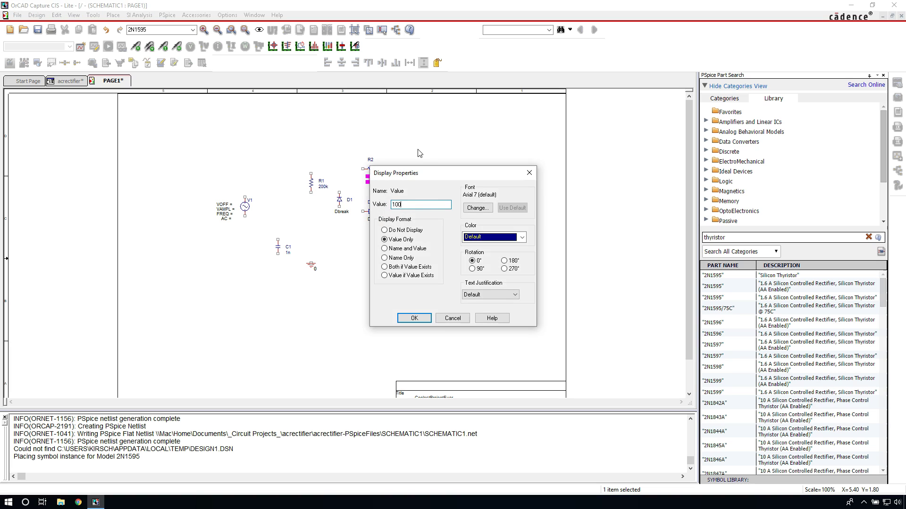
key("Return")
left_click(409, 162)
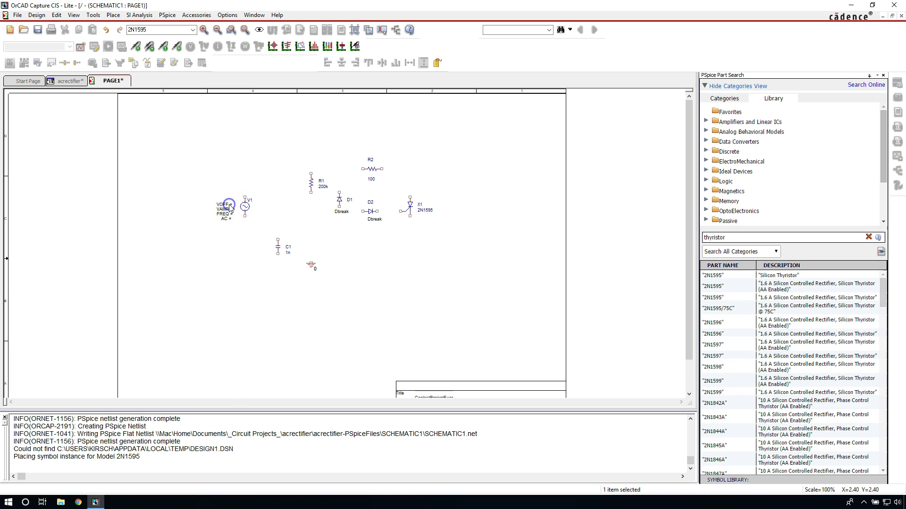
Set V1's VOFF to 0, enter its amplitude, and set FREQ to 60.
type("0")
key("Return")
left_click(259, 136)
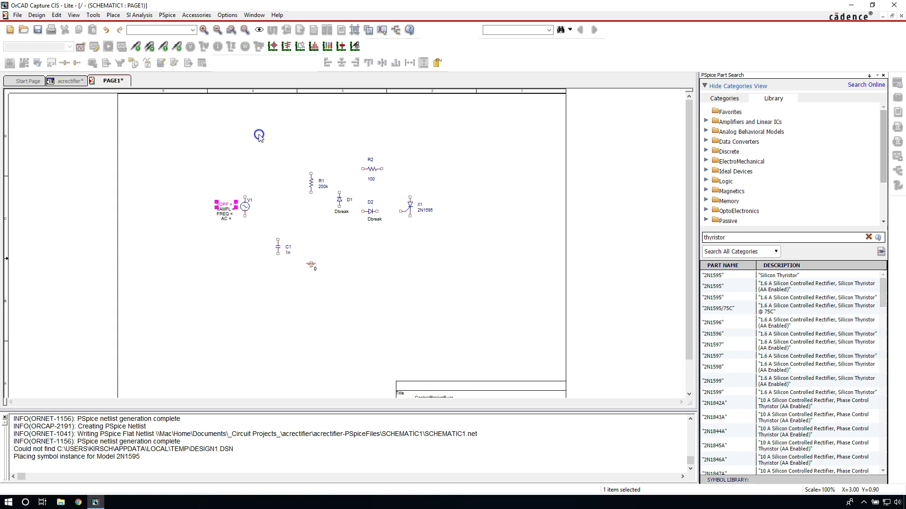
left_click(250, 159)
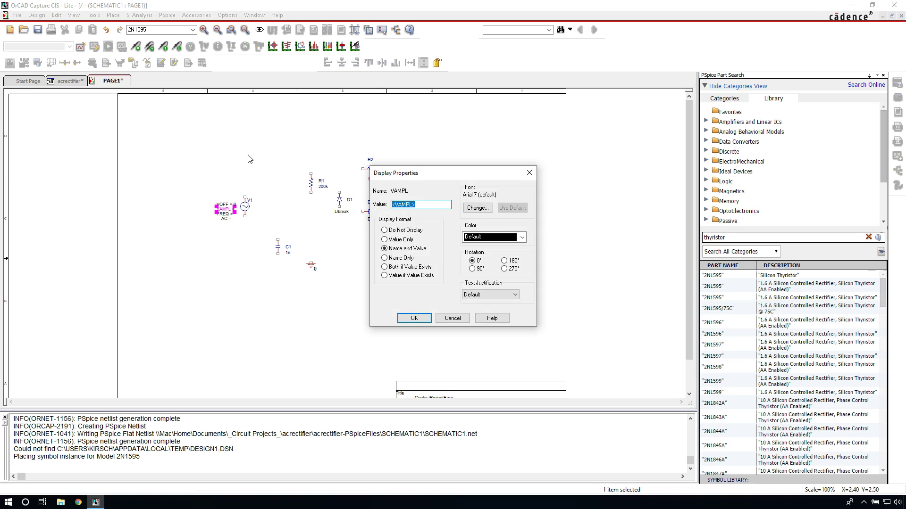
key("Return")
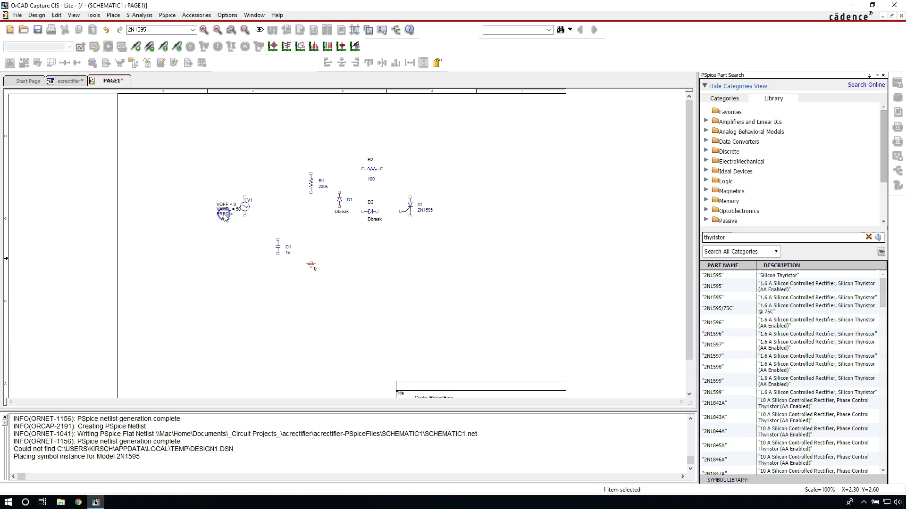
left_click(264, 131)
key("ctrl+e")
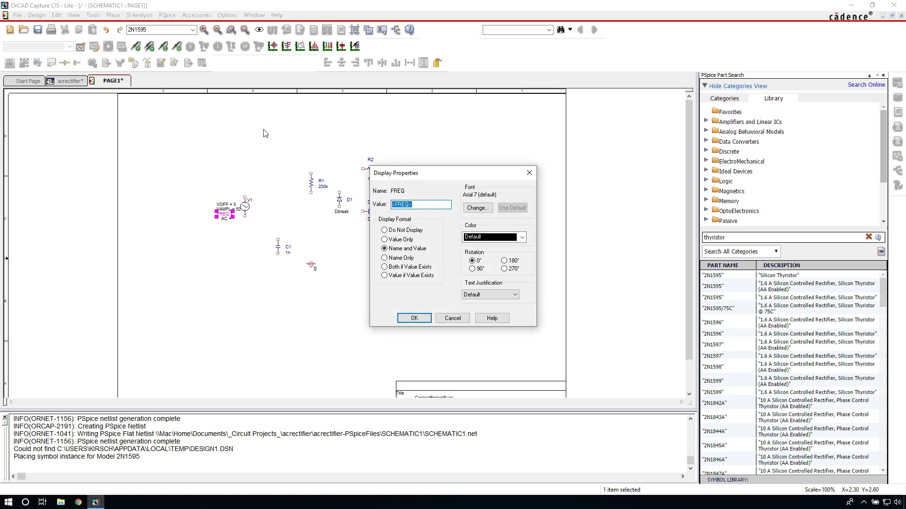
key("Return")
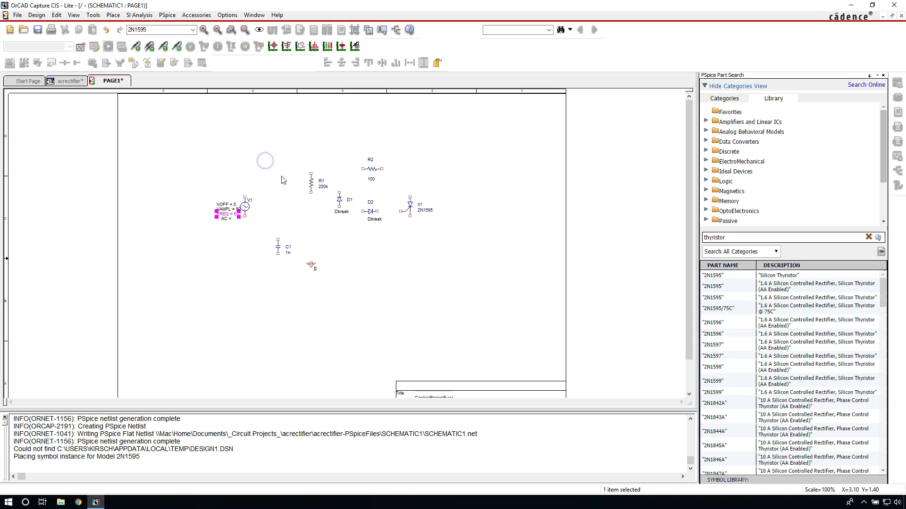
left_click(301, 210)
Change capacitor C1's value to 10n.
double_click(288, 253)
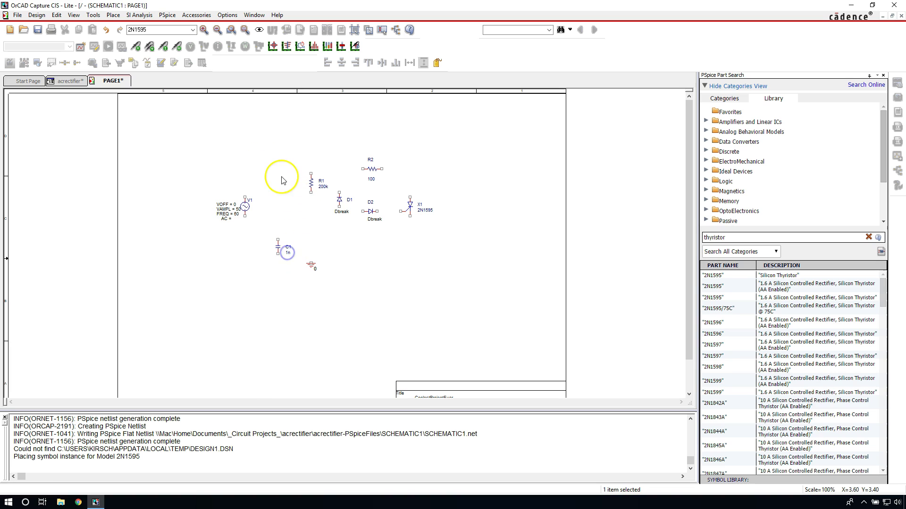
key("Tab")
key("ctrl+e")
type("10nF")
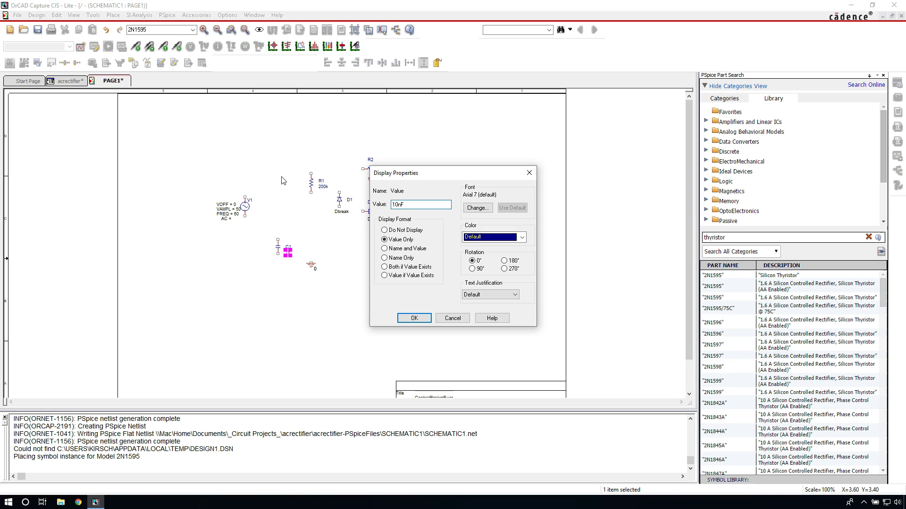
key("Return")
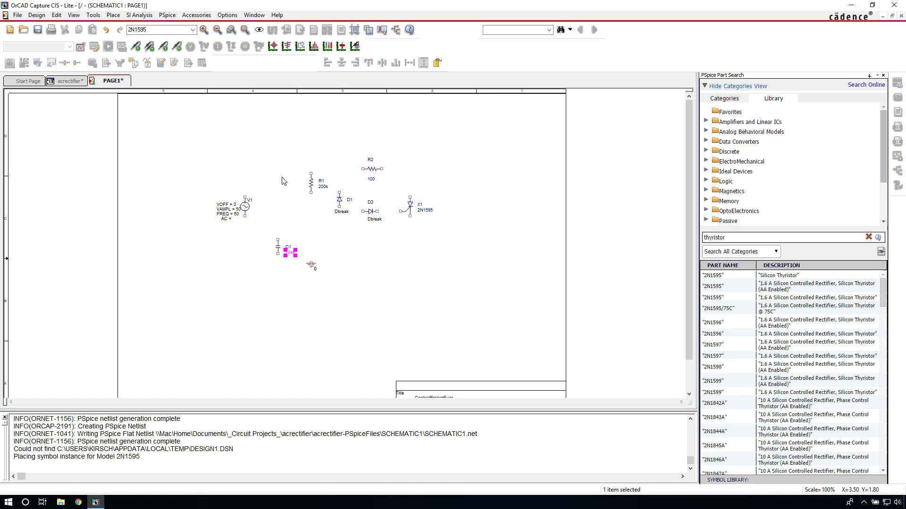
Turn on the Draw toolbar via View > Toolbar and close the PSpice Part Search panel.
left_click(342, 221)
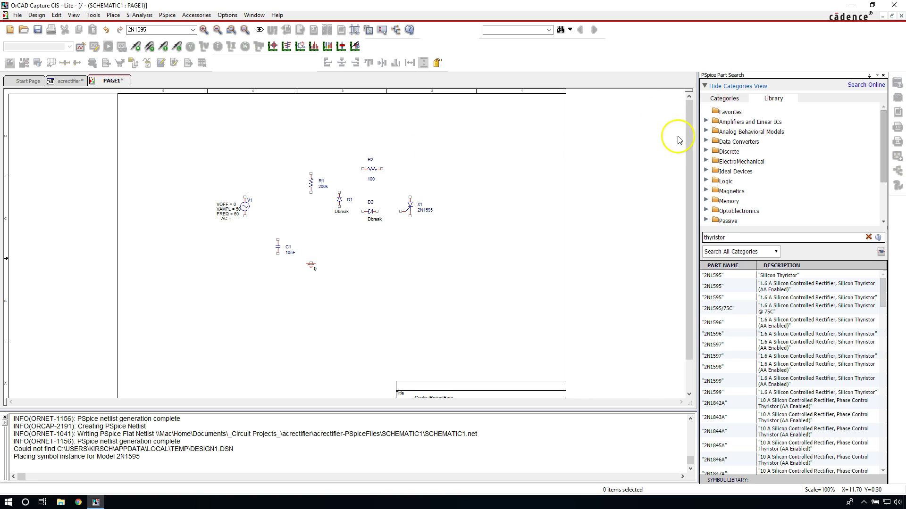
left_click(74, 15)
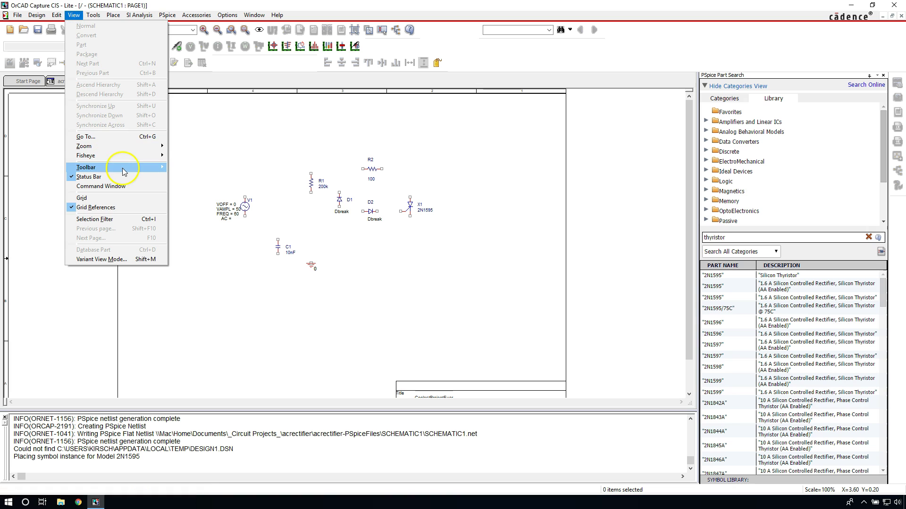
mouse_move(124, 170)
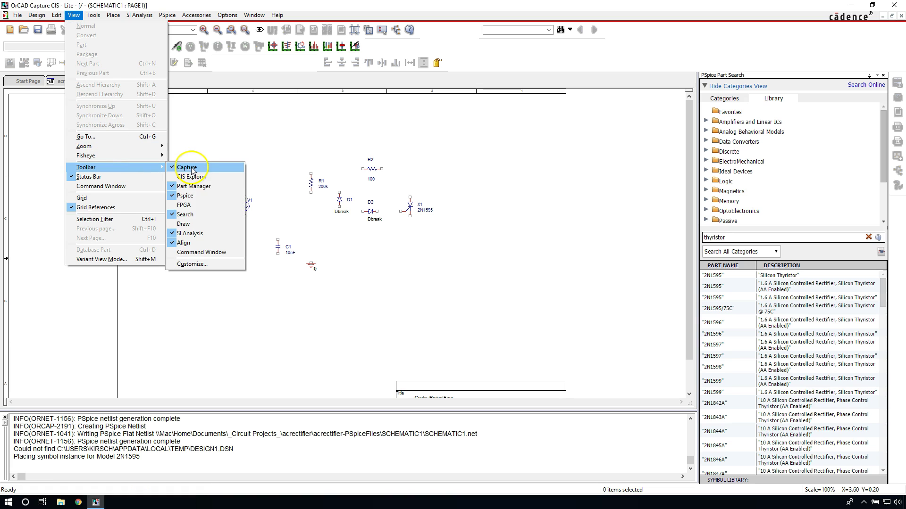
left_click(202, 225)
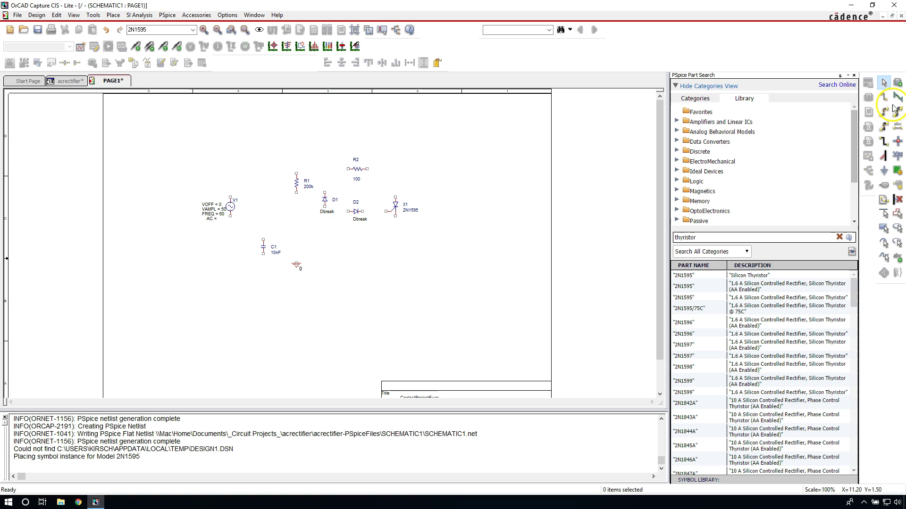
left_click(854, 76)
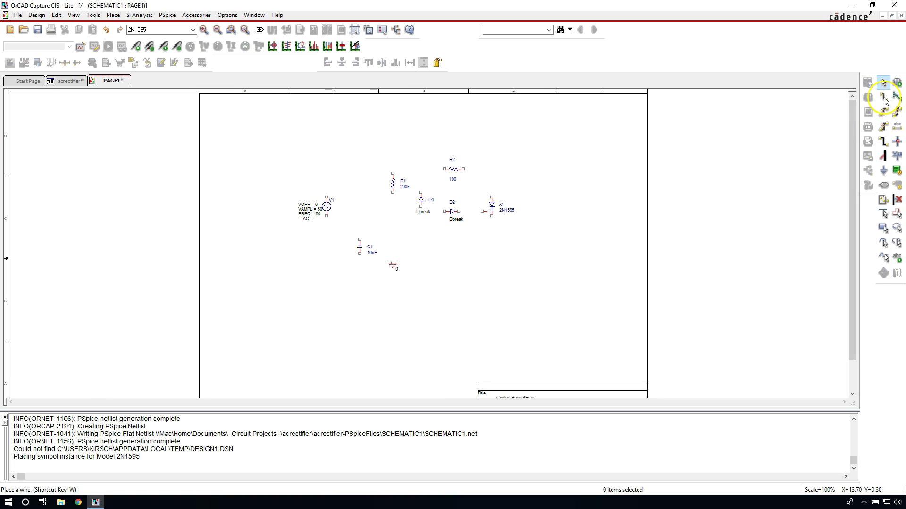
Wire the main loop: V1's top to R2, R2 to X1, X1's bottom to C1 and V1's bottom.
left_click(884, 97)
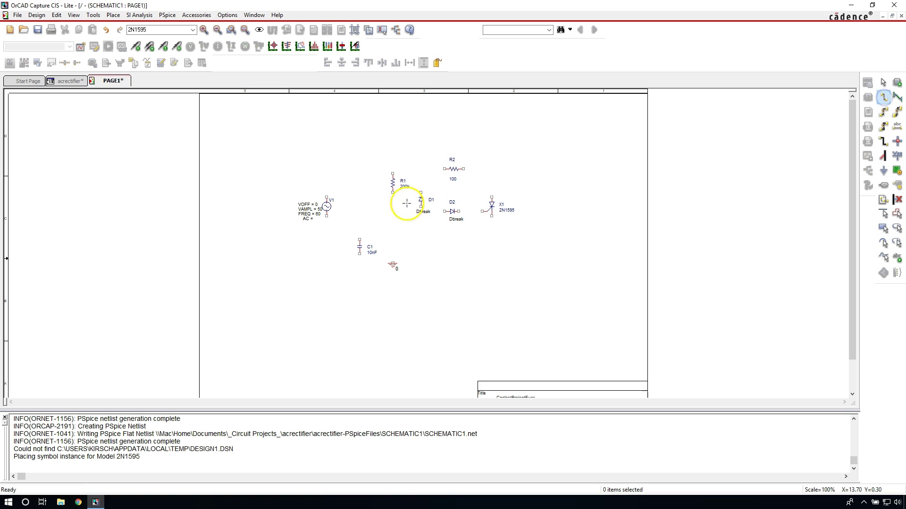
left_click(326, 197)
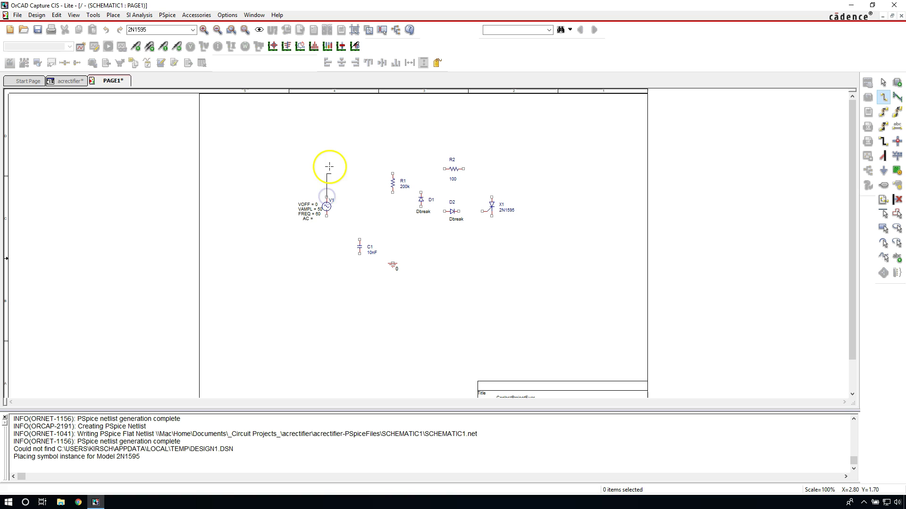
left_click(327, 169)
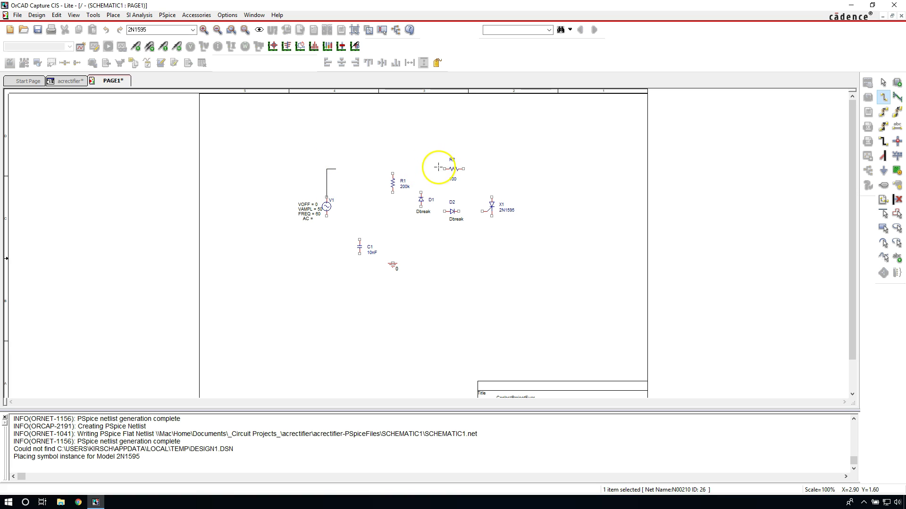
left_click(444, 169)
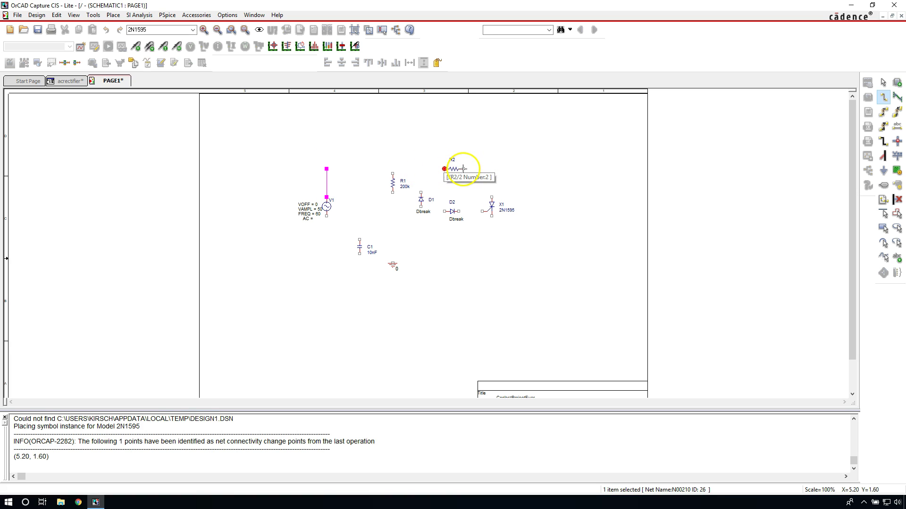
left_click(491, 197)
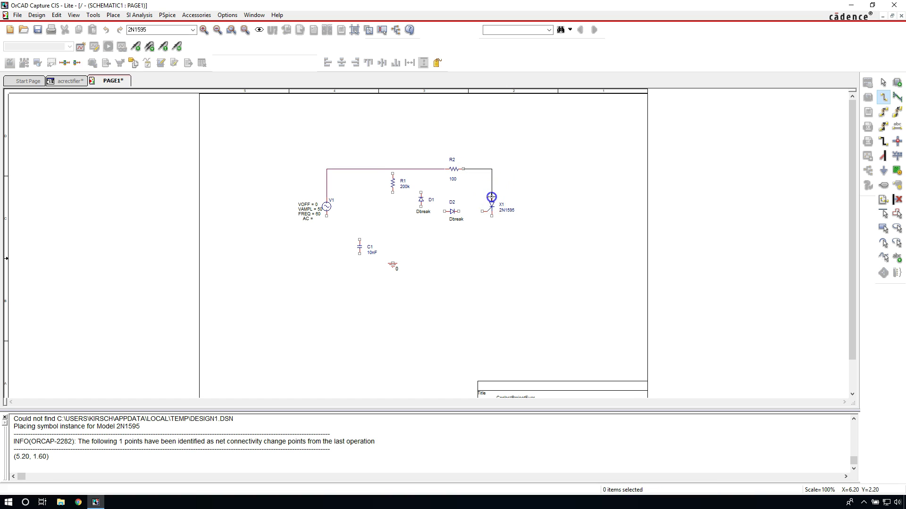
left_click(492, 216)
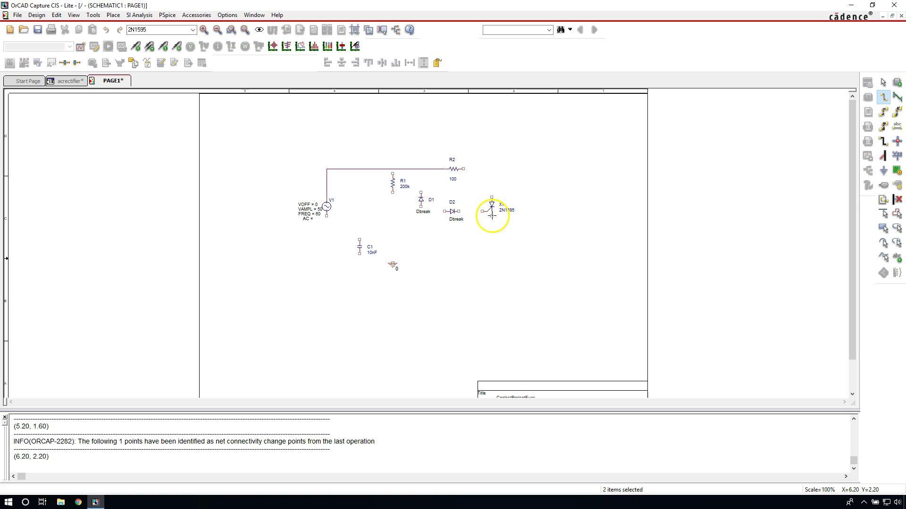
left_click(492, 216)
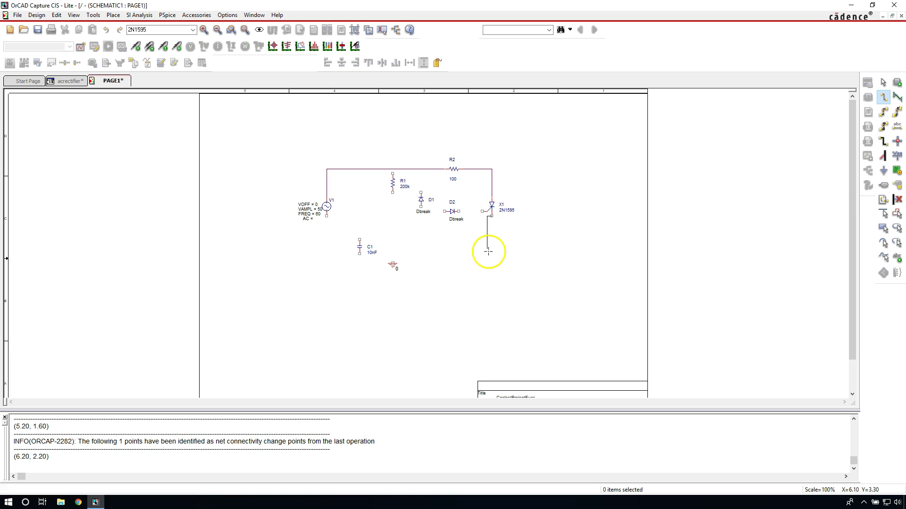
left_click(492, 254)
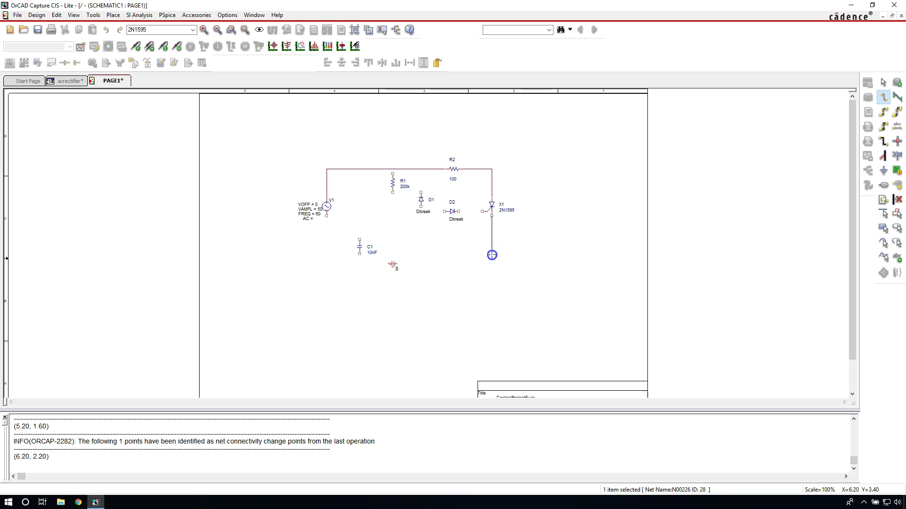
left_click(359, 254)
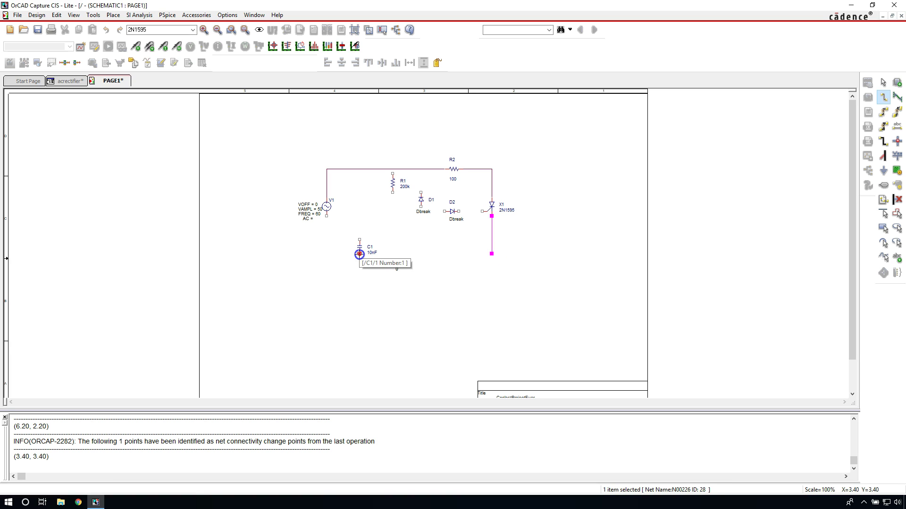
left_click(326, 216)
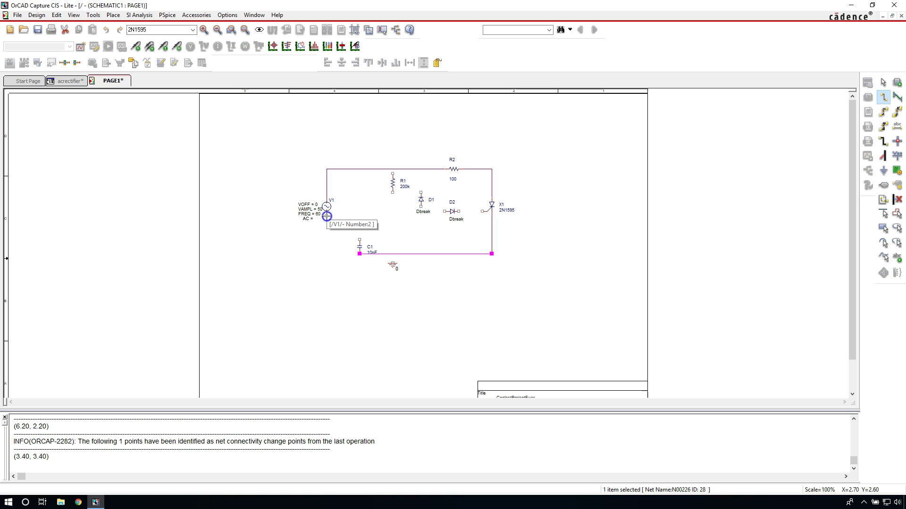
left_click(359, 253)
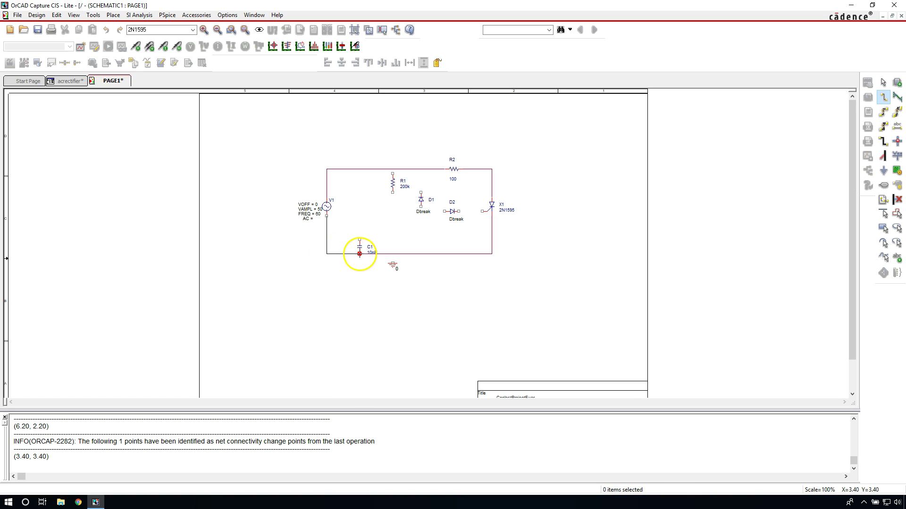
left_click(370, 202)
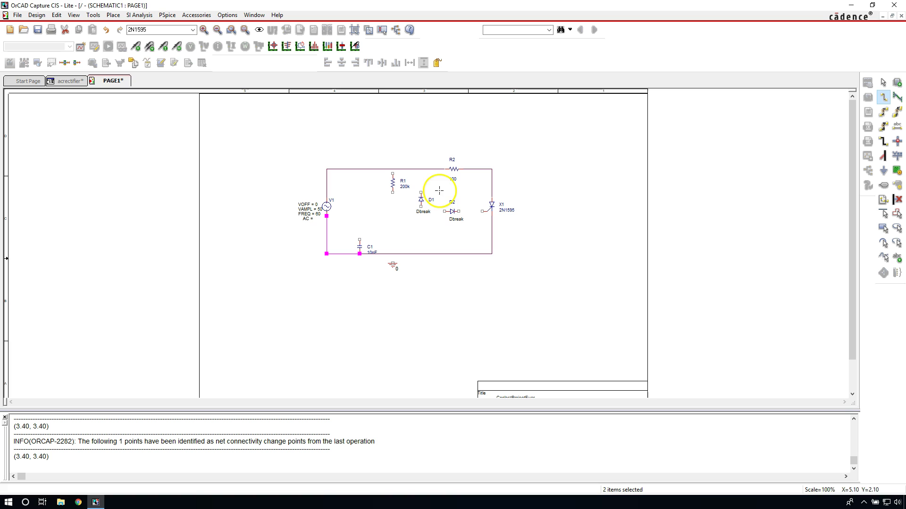
Wire D2 to X1's gate, the top wire down to D1, and D1 to D2.
left_click(458, 211)
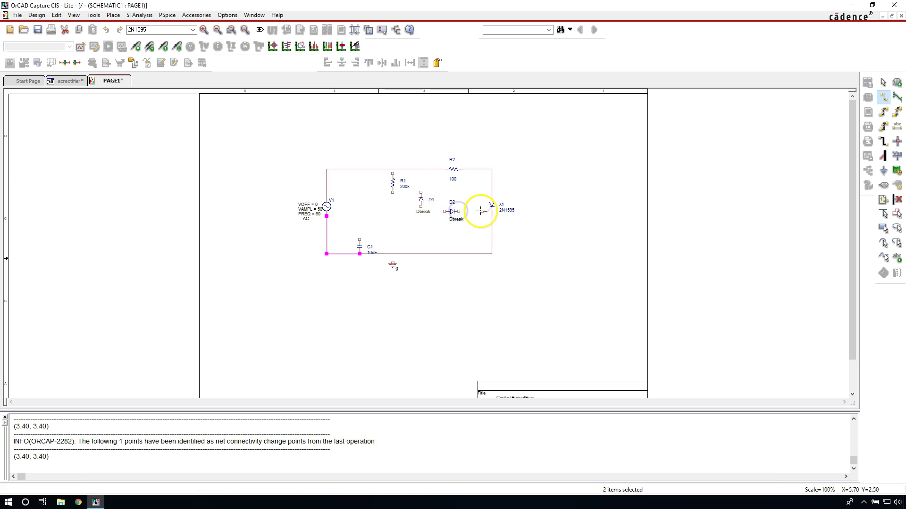
left_click(481, 211)
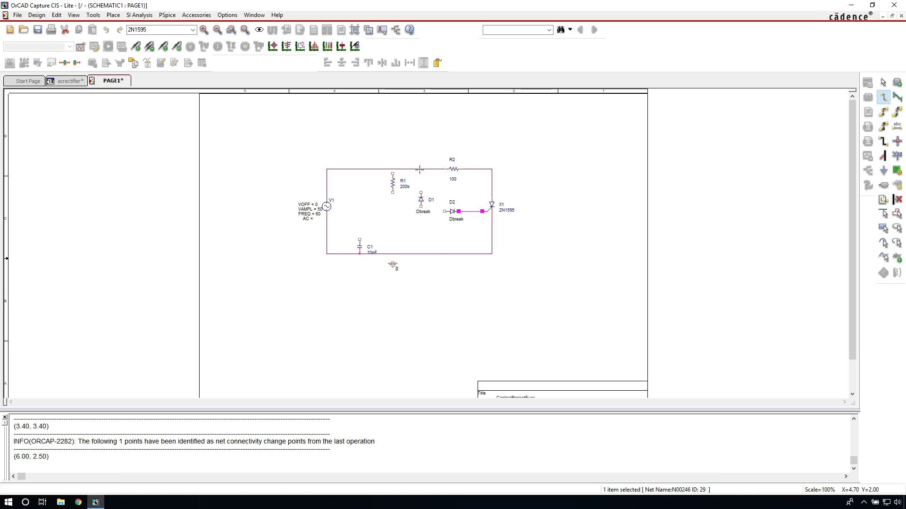
left_click(420, 168)
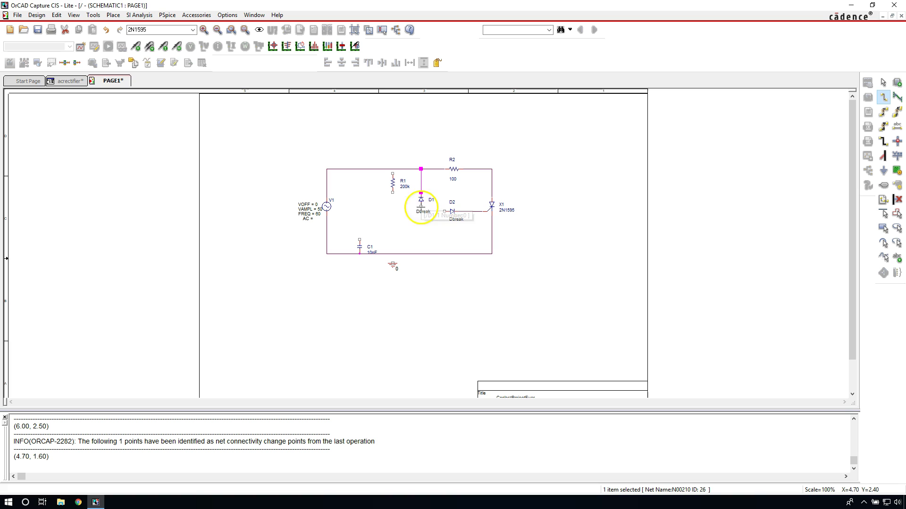
left_click(421, 192)
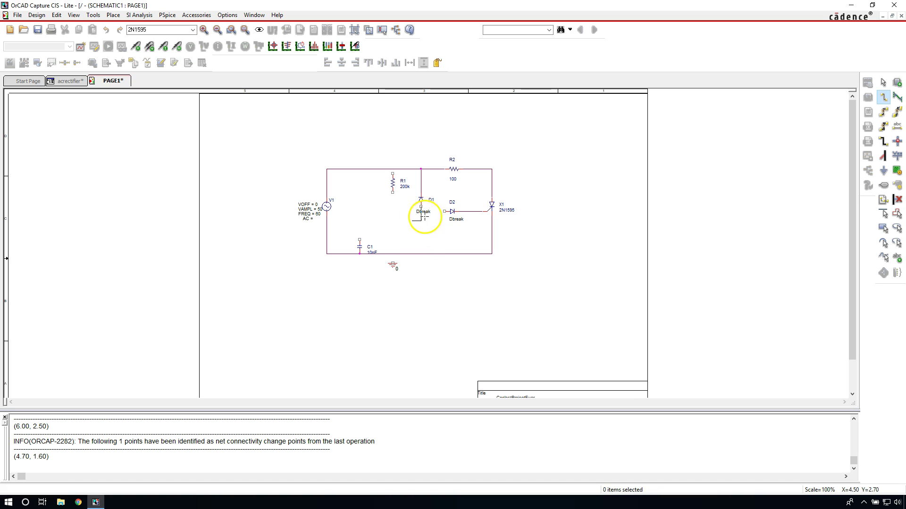
left_click(443, 211)
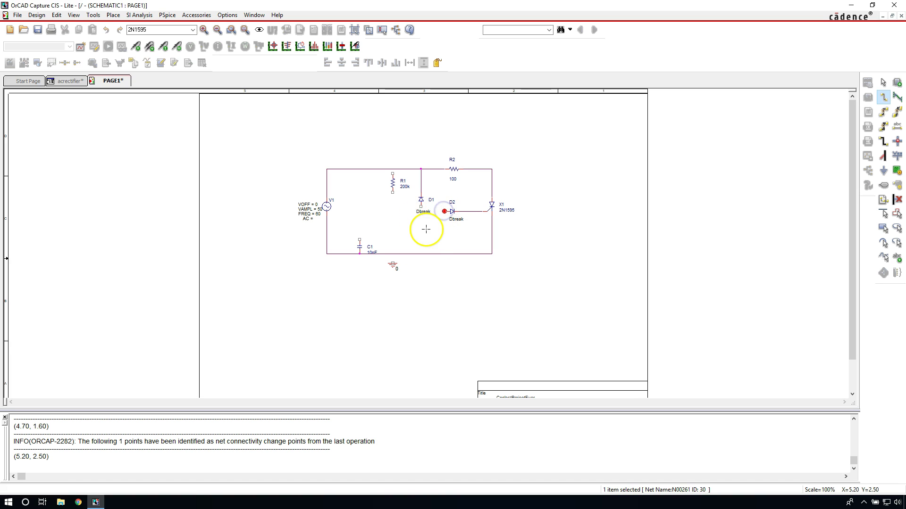
End wire mode and cut and paste capacitor C1 so it sits directly below R1.
right_click(380, 204)
left_click(384, 210)
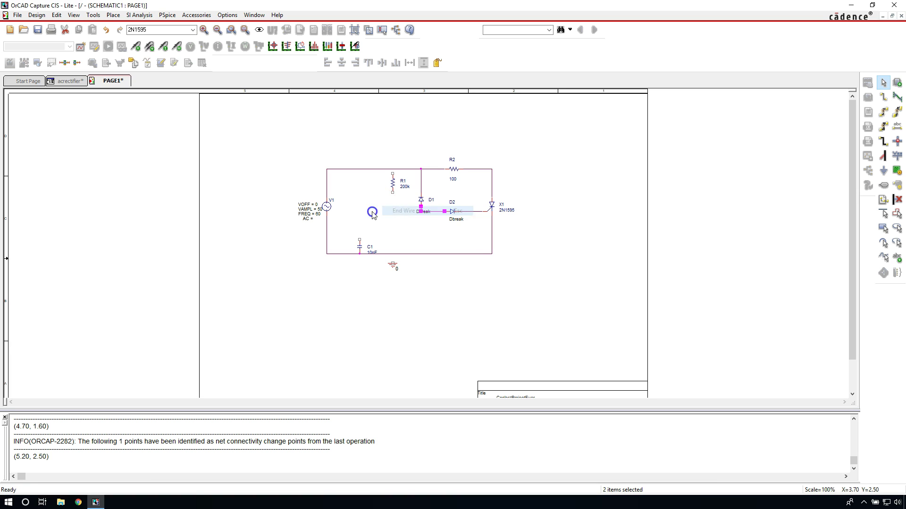
key("Escape")
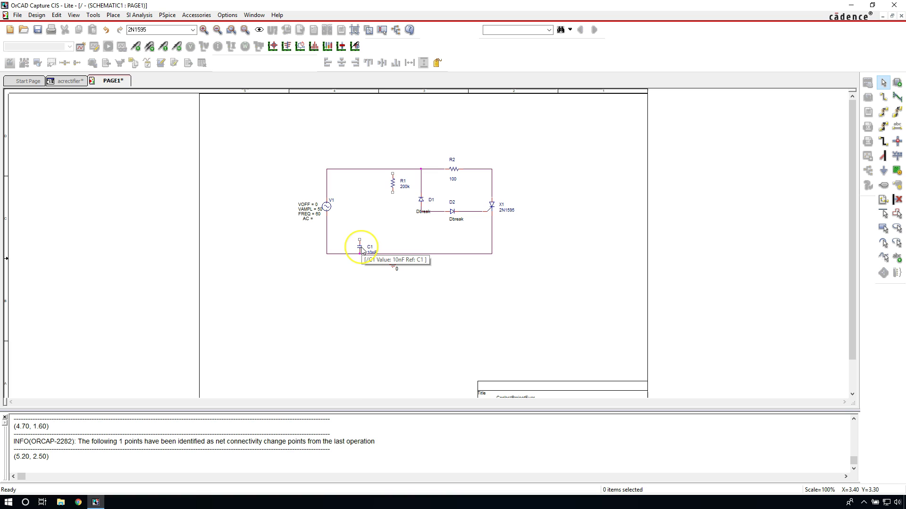
left_click(360, 249)
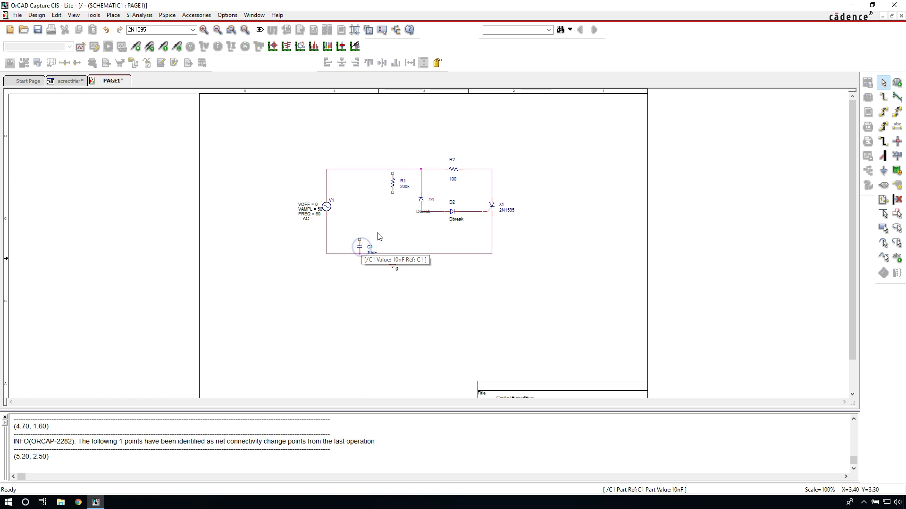
left_click(377, 210)
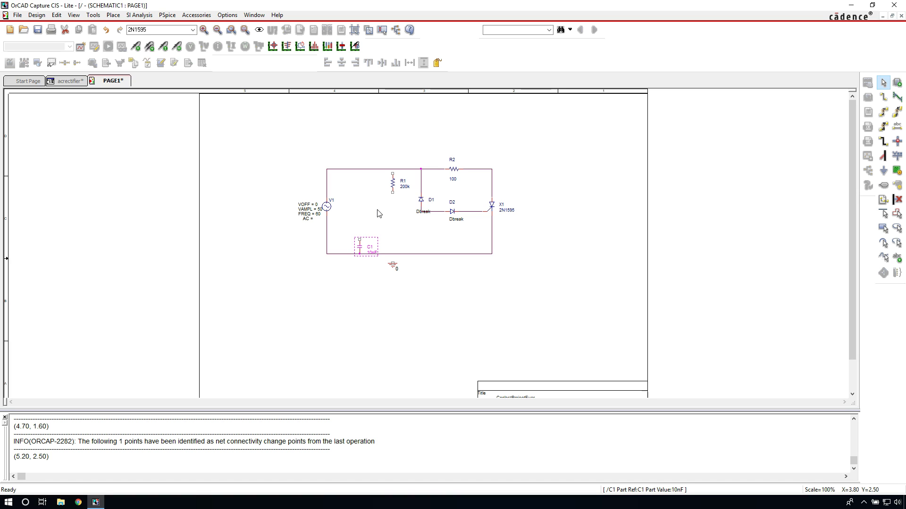
key("ctrl+x")
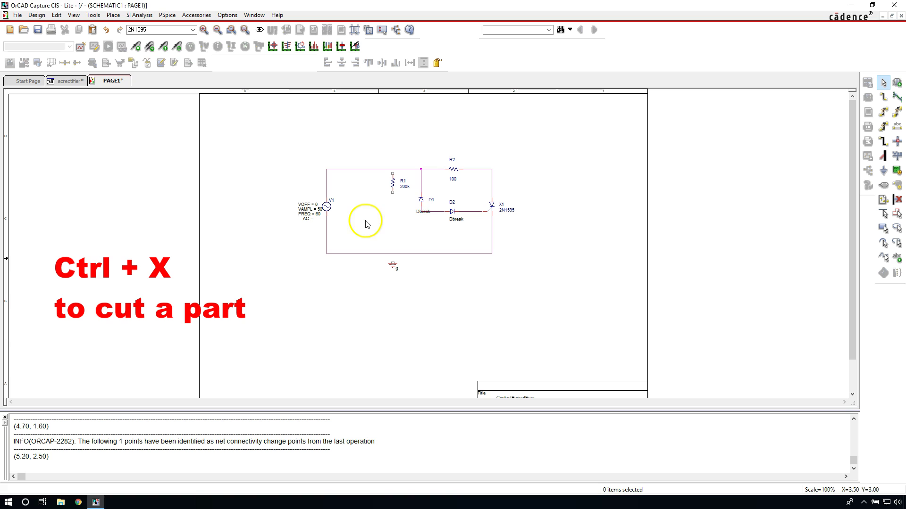
key("ctrl+v")
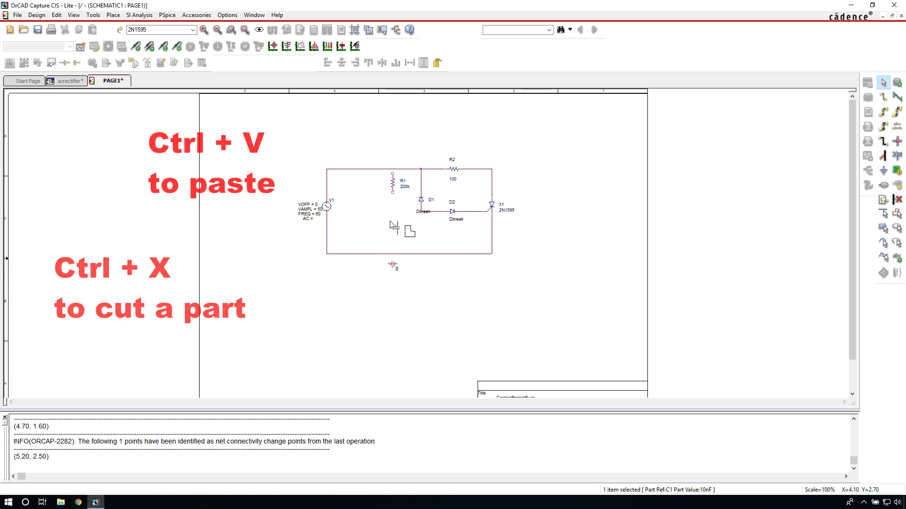
left_click(391, 217)
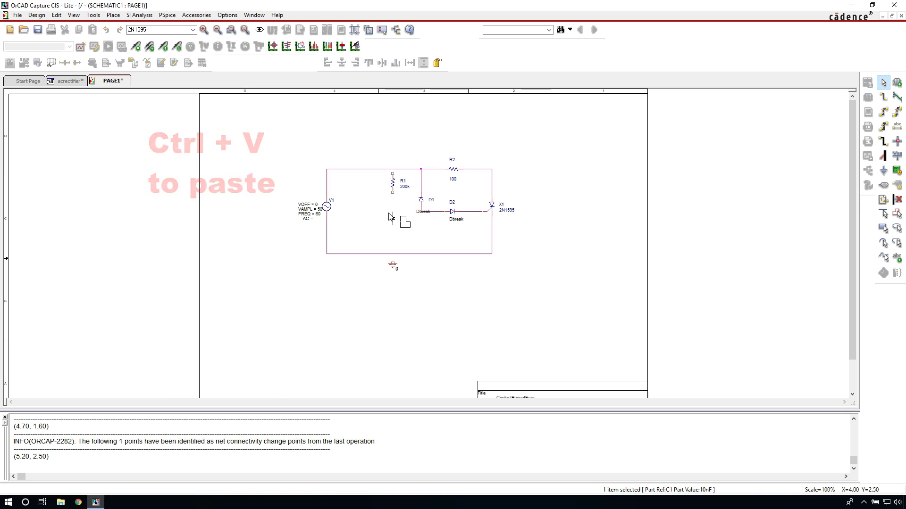
left_click(376, 209)
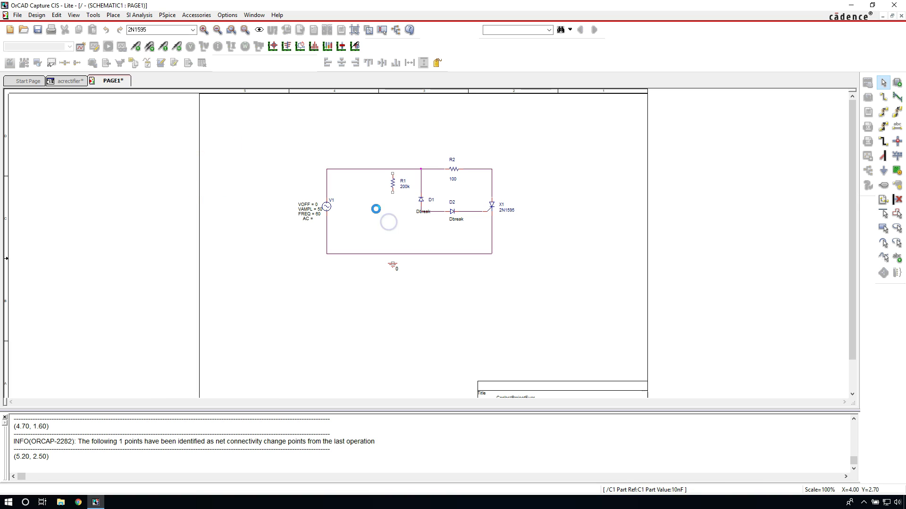
Drag the ground symbol left so it sits beneath the bottom wire.
left_click(395, 269)
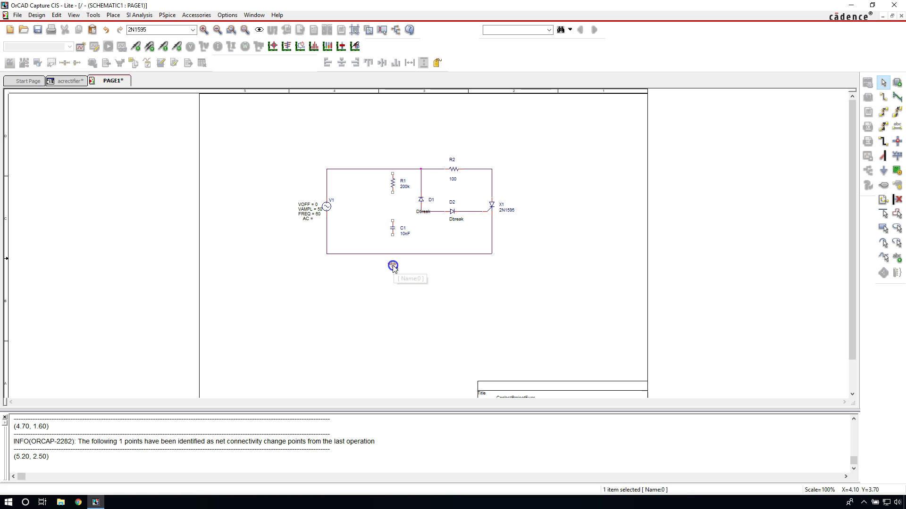
left_click_drag(393, 266, 376, 265)
left_click_drag(343, 273, 401, 273)
left_click(409, 272)
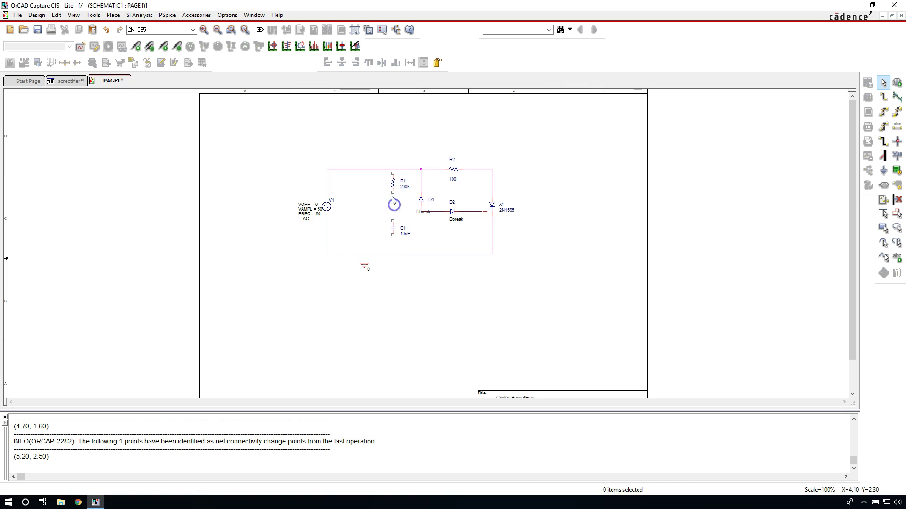
Wire R1 to the top wire and to C1, and C1 and ground to the bottom wire. Join the D1–D2 node to the R1–C1 node.
left_click(392, 173)
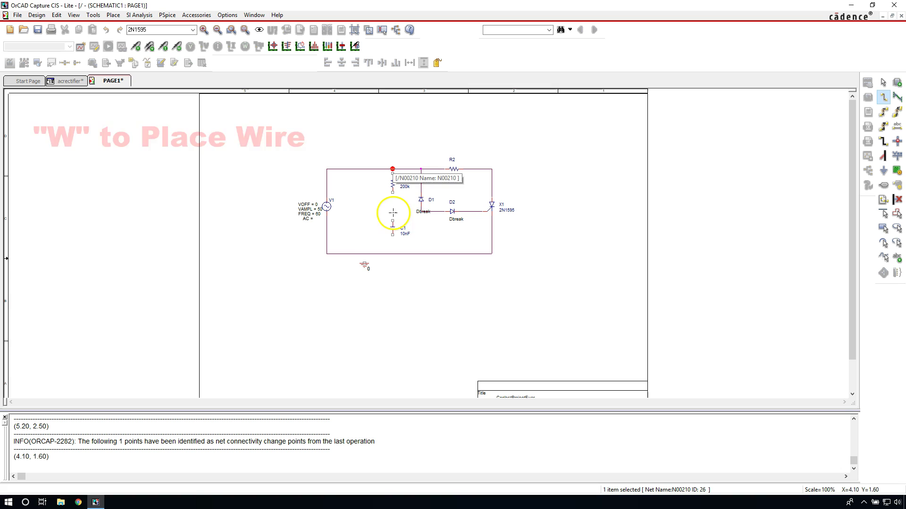
left_click(392, 192)
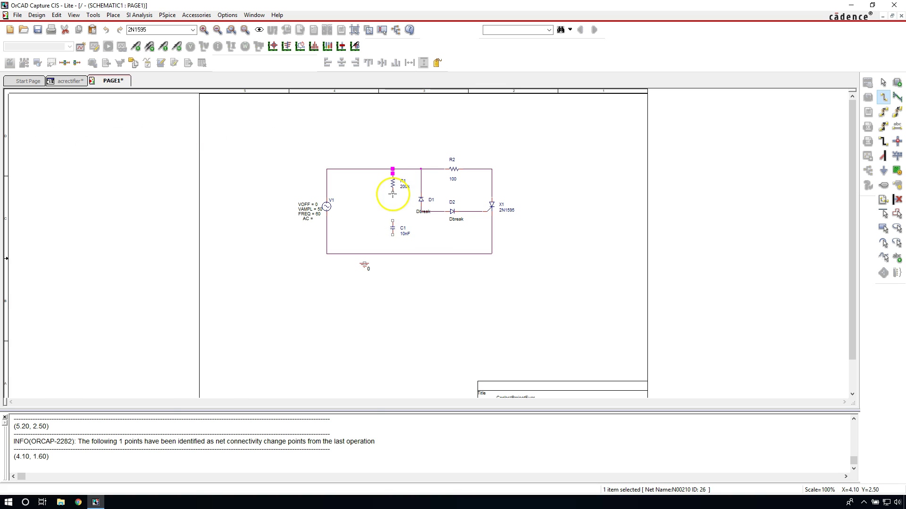
left_click(393, 192)
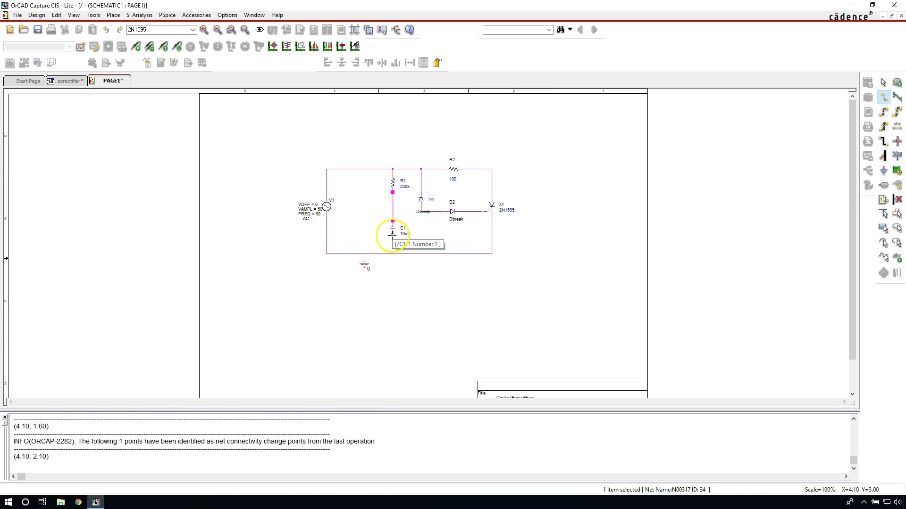
left_click(393, 253)
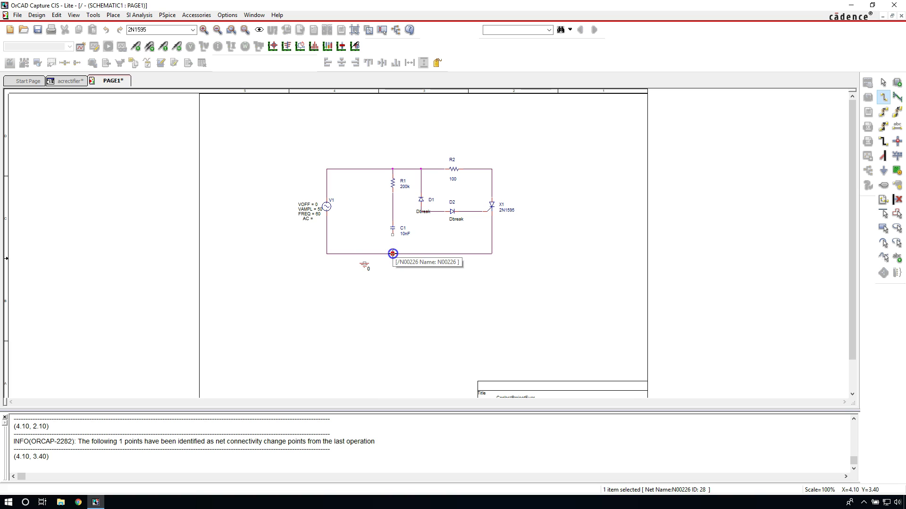
left_click(364, 254)
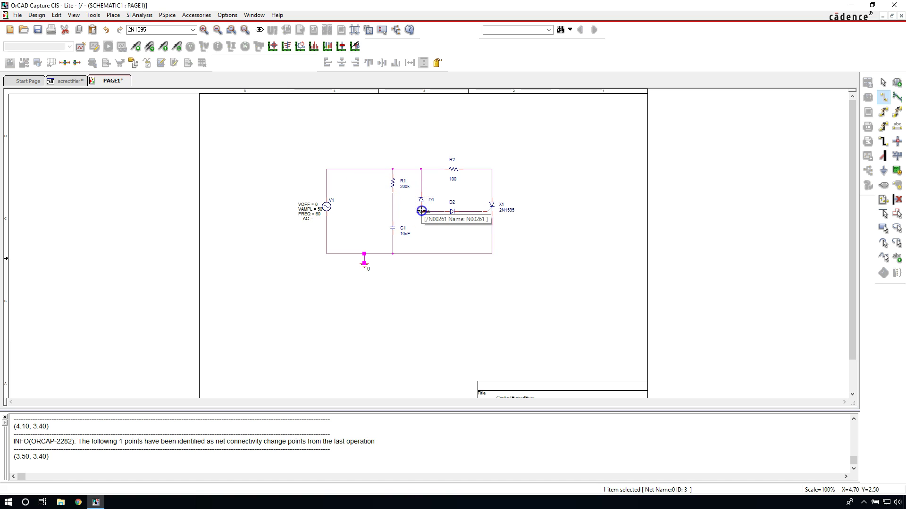
left_click(393, 211)
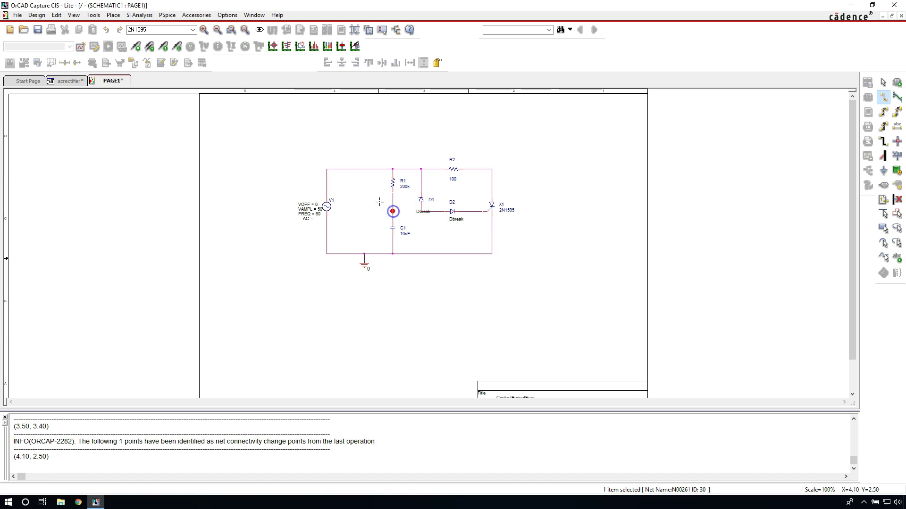
right_click(369, 200)
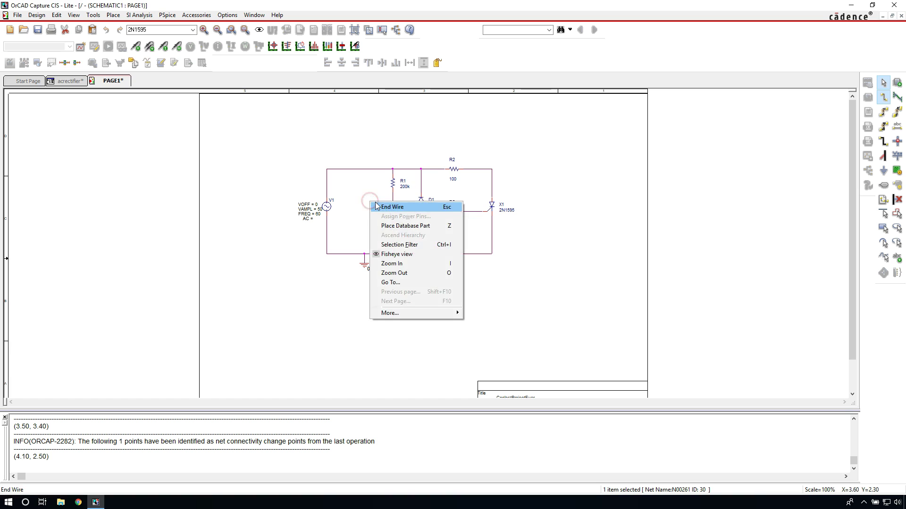
left_click(382, 205)
left_click(301, 139)
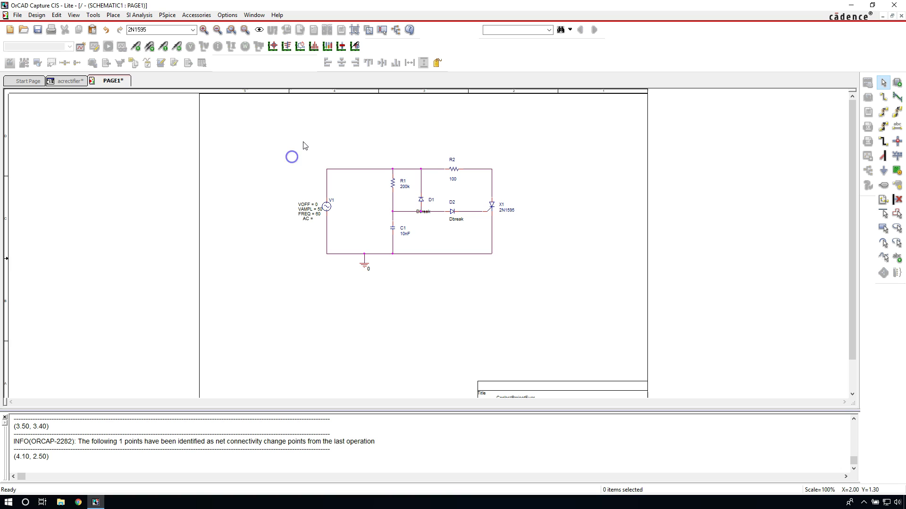
Create a text label 'Rectifier Circuit Example' in dark red Times New Roman 20.
left_click(127, 16)
left_click(113, 15)
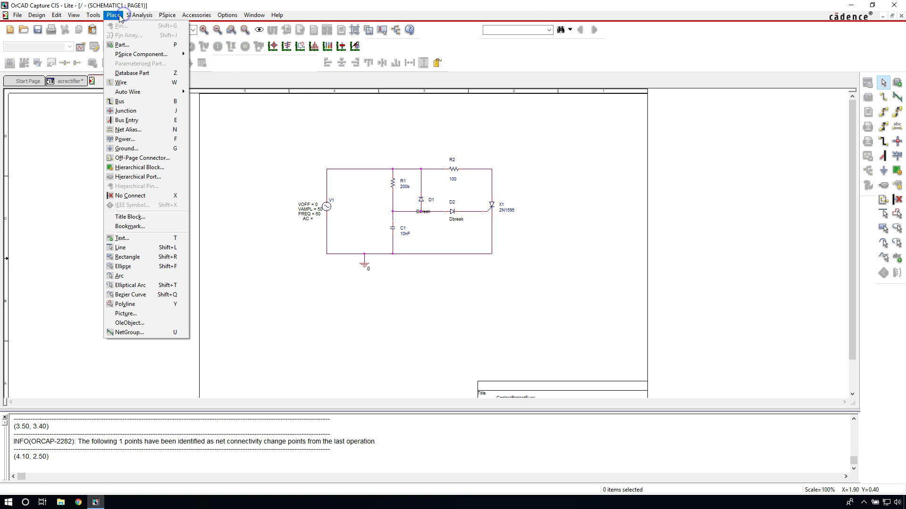
left_click(141, 239)
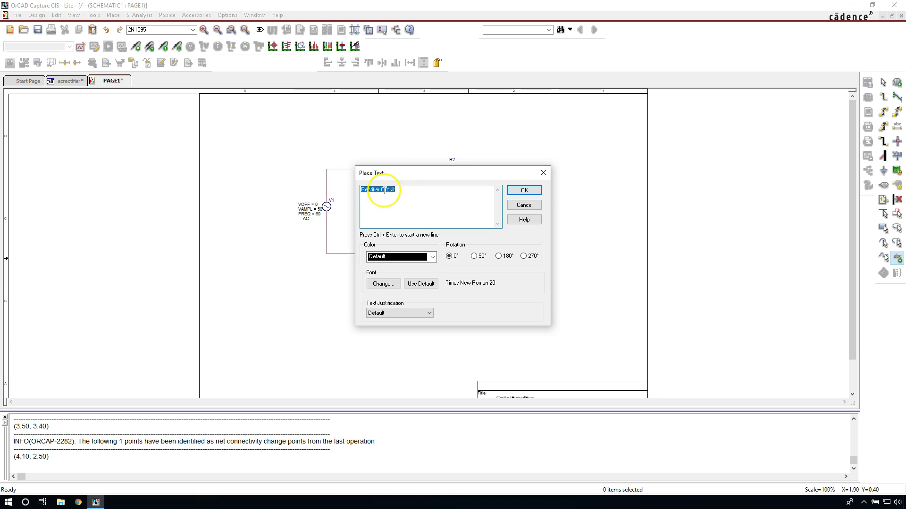
left_click(400, 189)
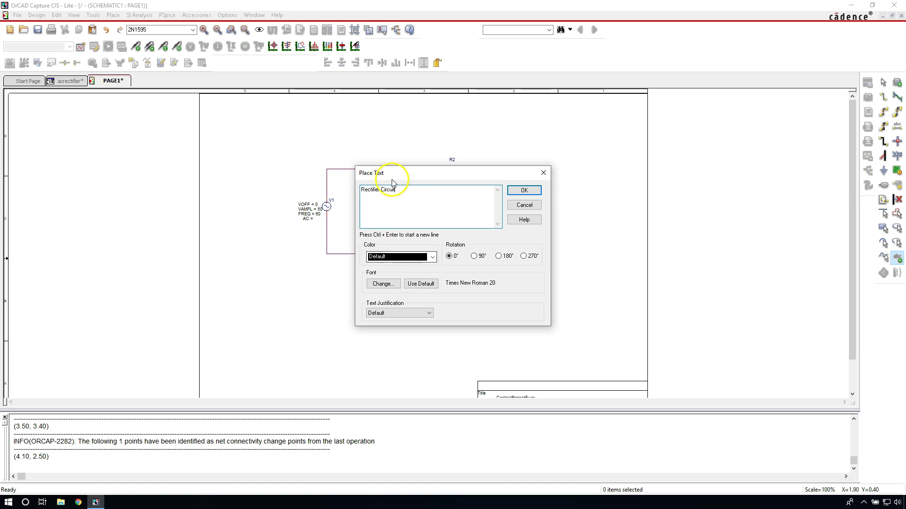
left_click_drag(403, 196, 345, 195)
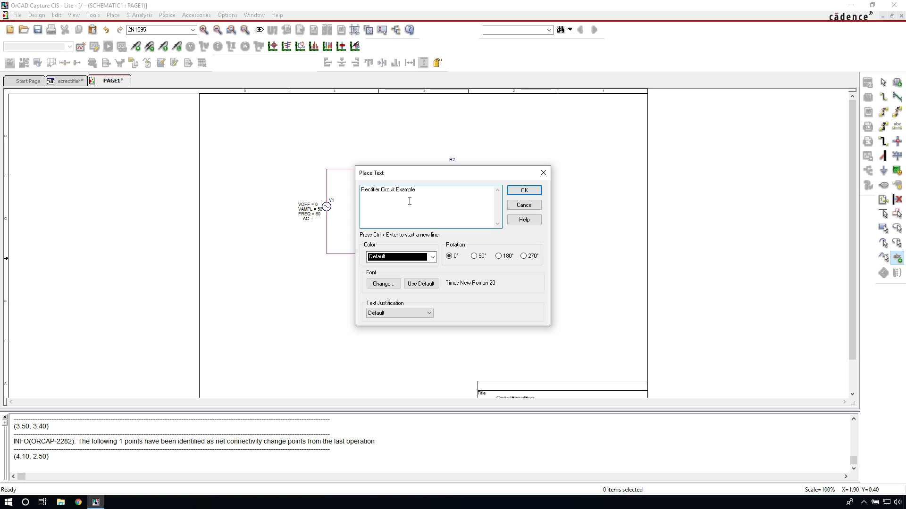
left_click(400, 258)
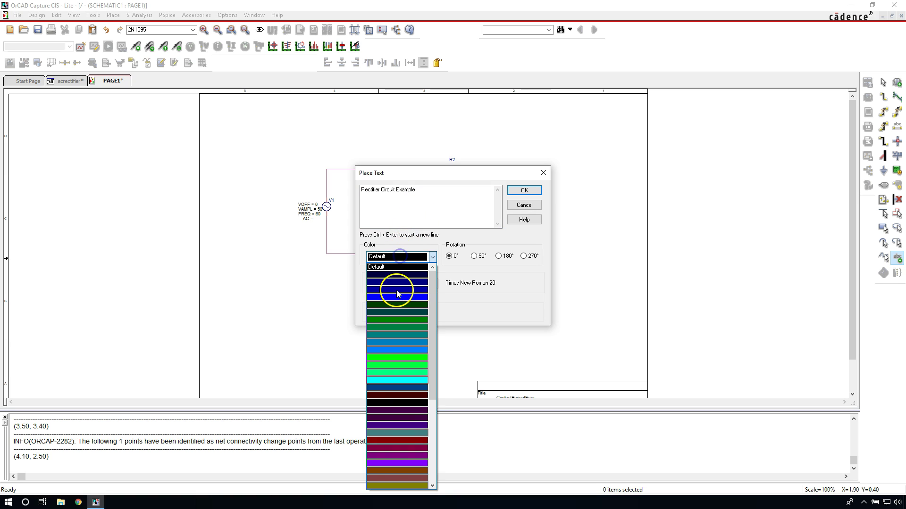
left_click(391, 442)
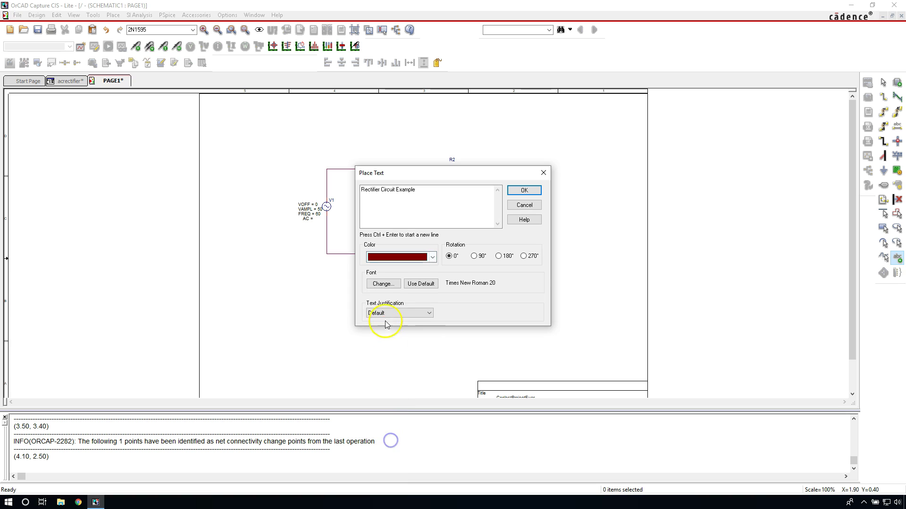
left_click(383, 283)
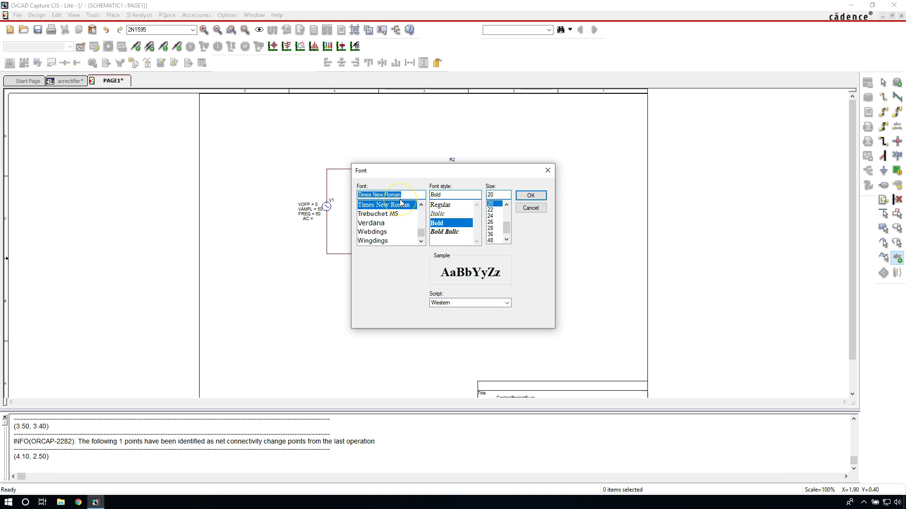
left_click(446, 223)
left_click(529, 196)
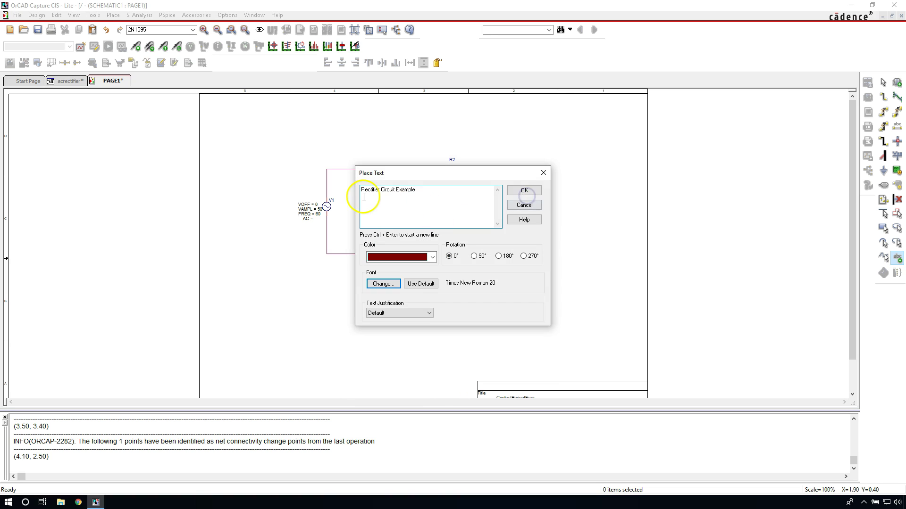
left_click(528, 190)
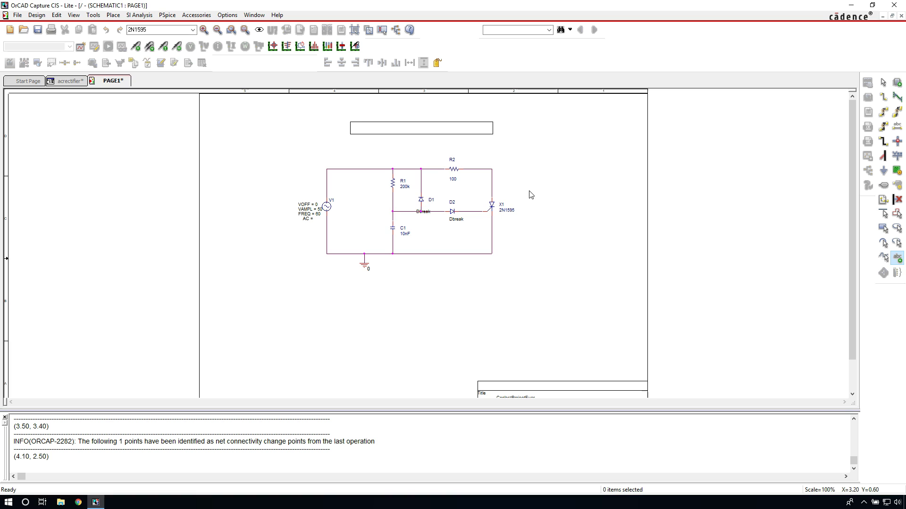
Place the dark red title centred above the rectifier schematic and leave nothing selected.
left_click(344, 114)
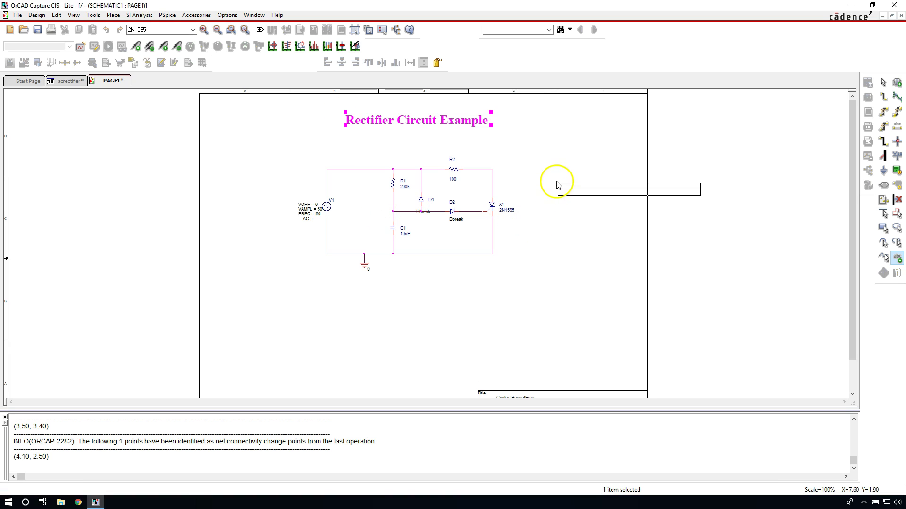
right_click(557, 182)
left_click(558, 183)
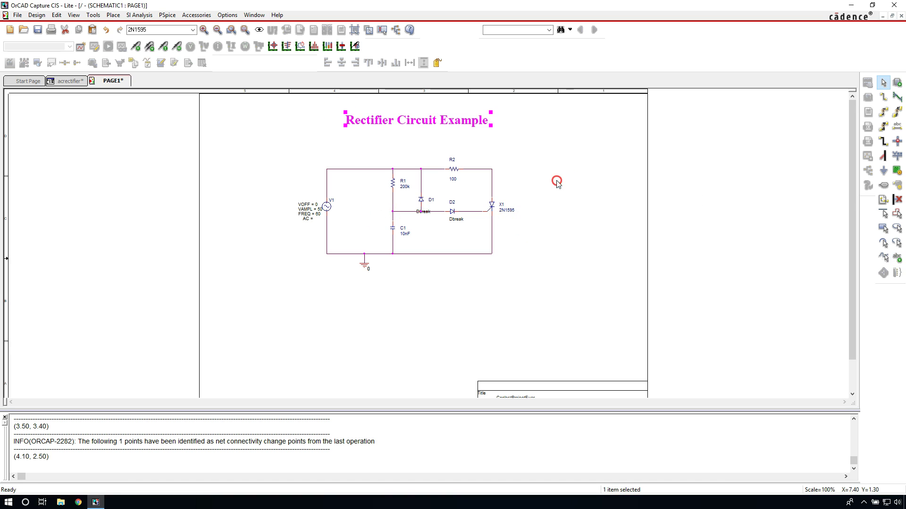
left_click(529, 174)
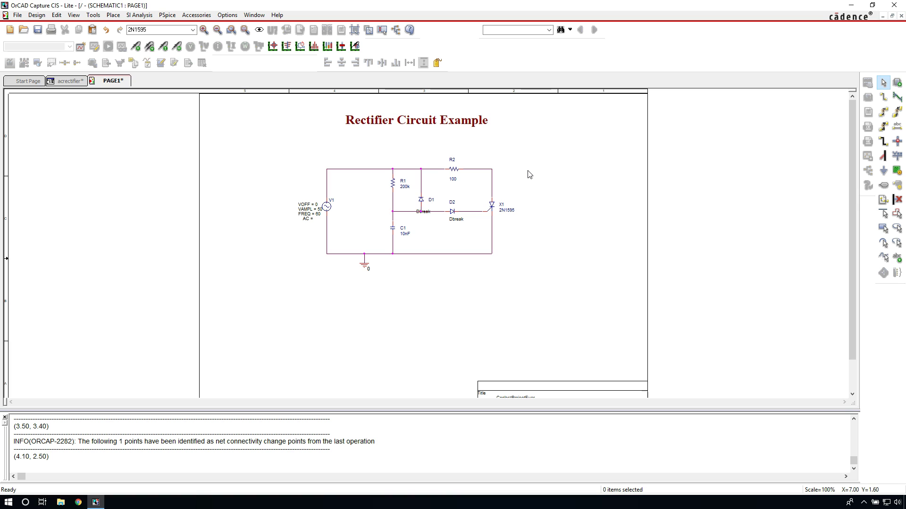
left_click(418, 151)
left_click(235, 120)
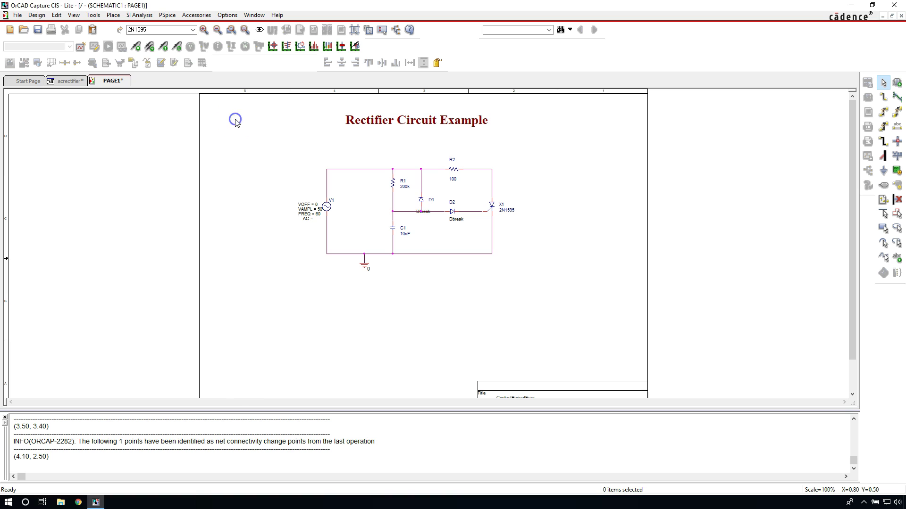
left_click(237, 78)
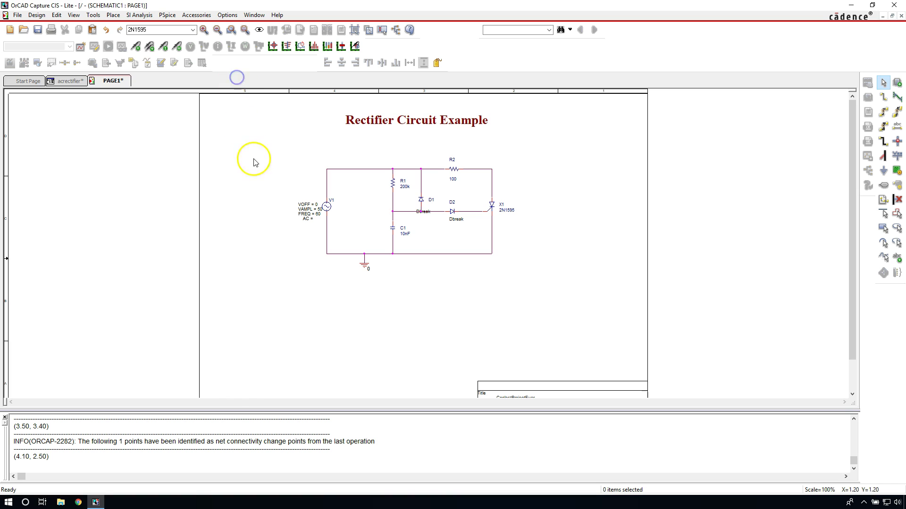
Save the design and create a new simulation profile named 'time'.
left_click(37, 32)
left_click(239, 137)
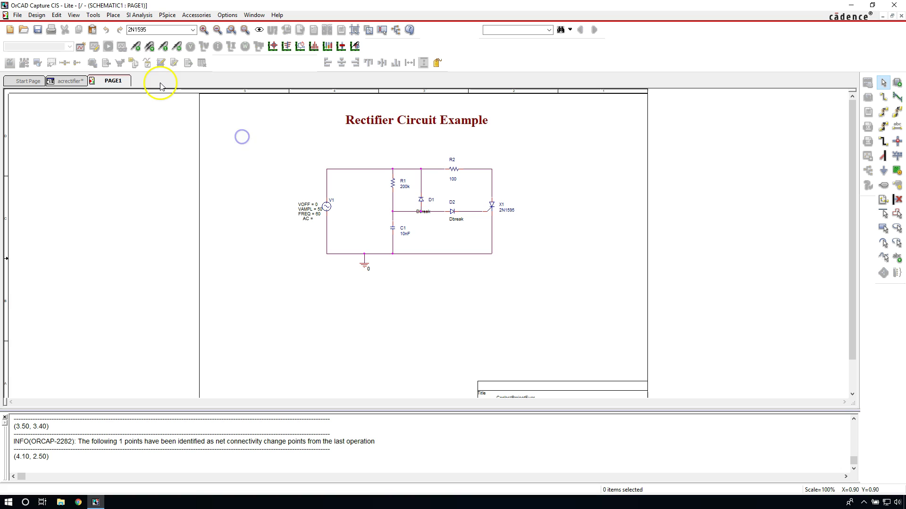
left_click(167, 15)
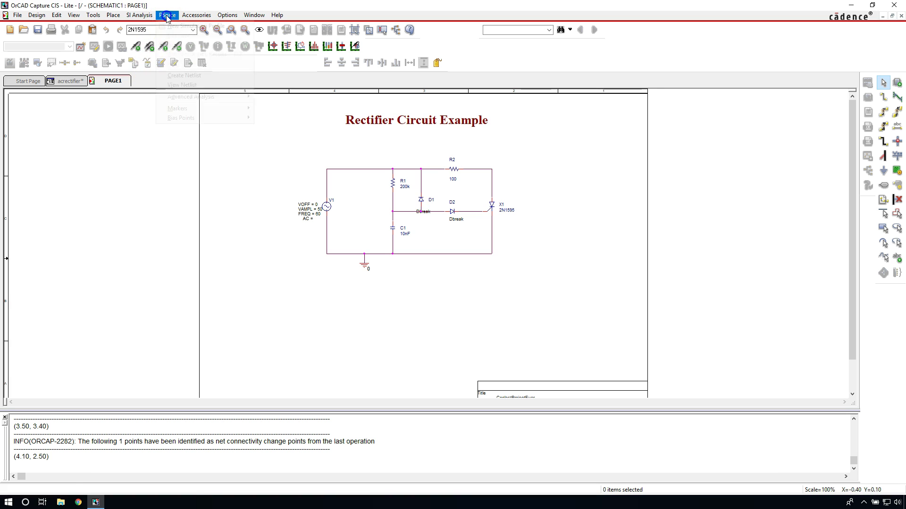
left_click(174, 26)
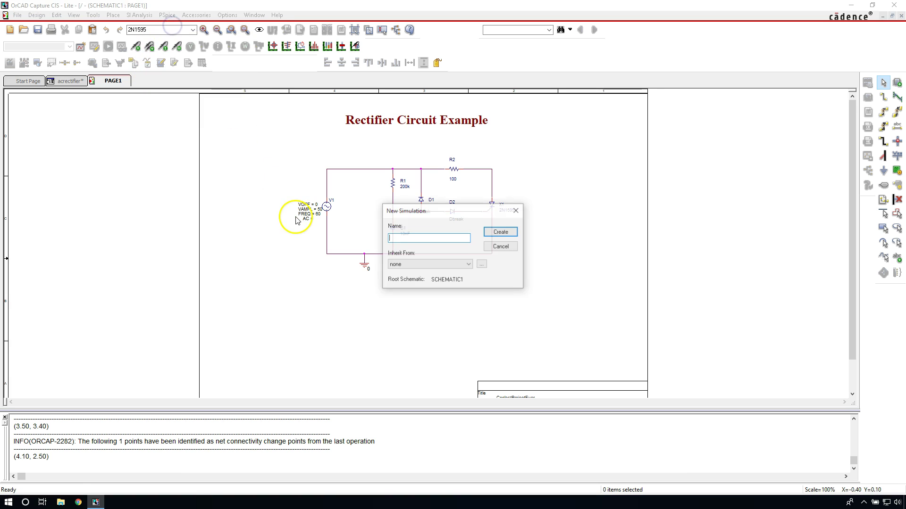
left_click(412, 238)
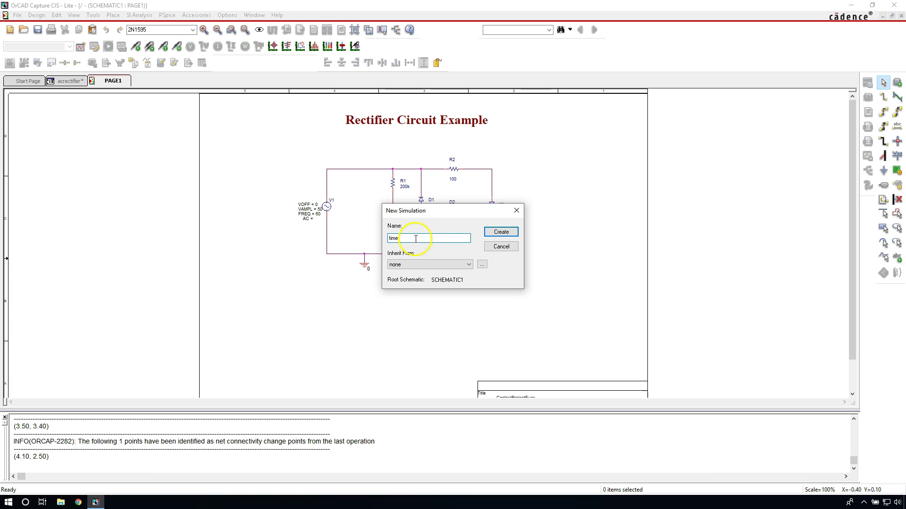
left_click(498, 231)
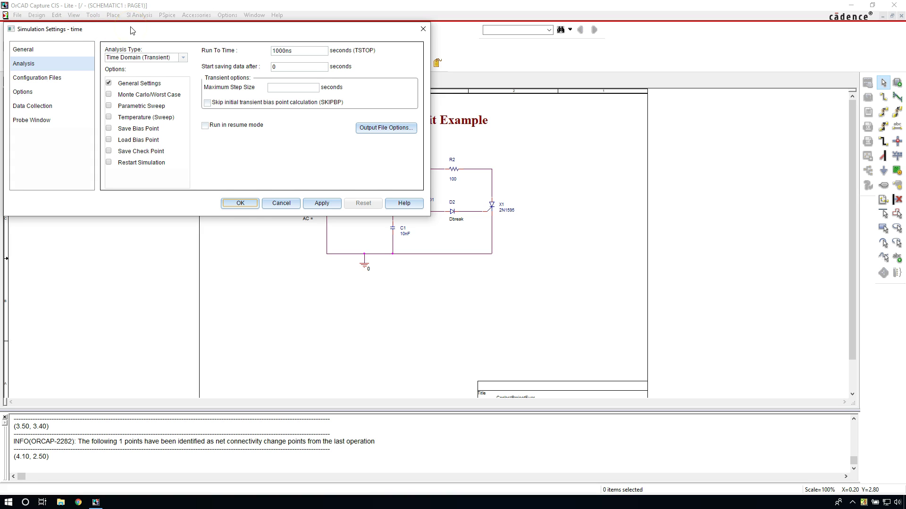
Set the transient analysis to run to 100m with a 0.1m maximum step, and apply.
left_click_drag(132, 31, 140, 40)
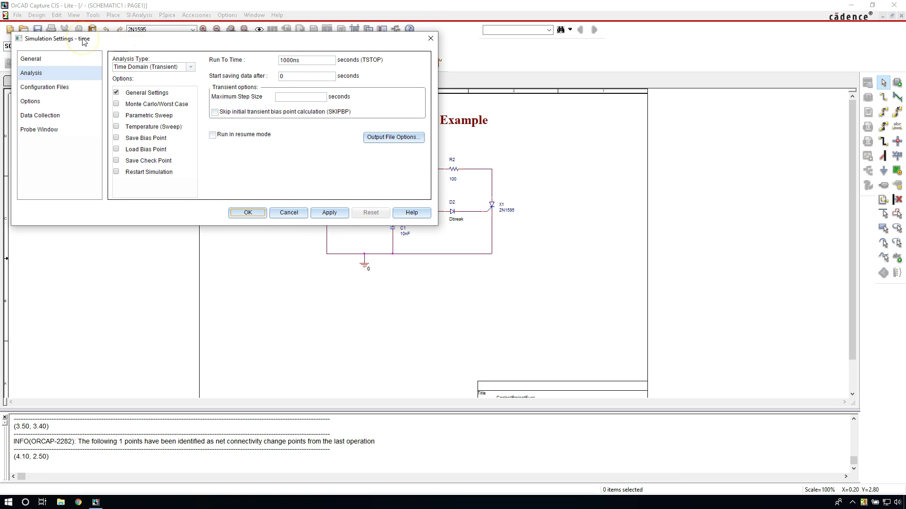
left_click(73, 74)
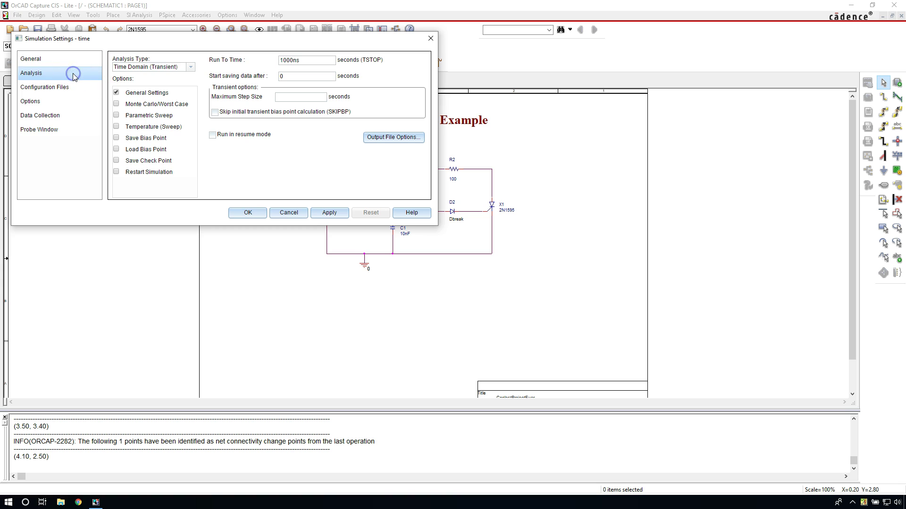
left_click(147, 70)
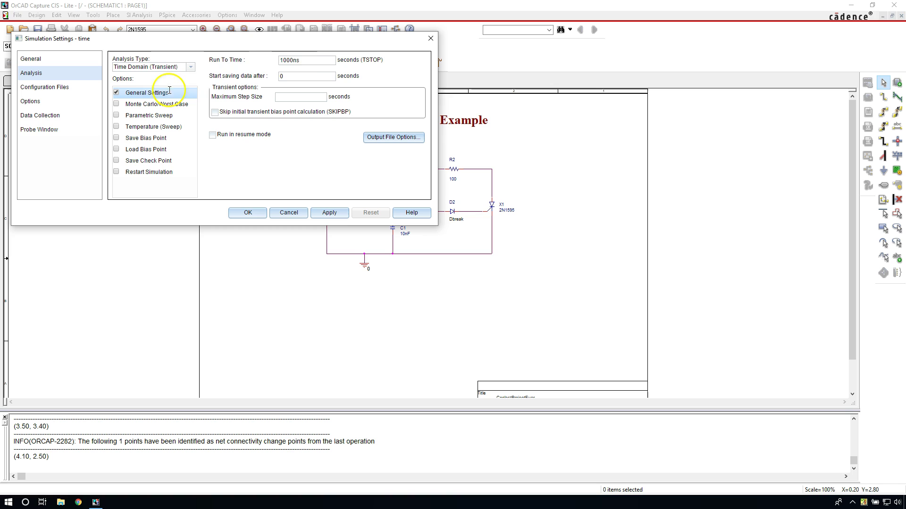
left_click(302, 61)
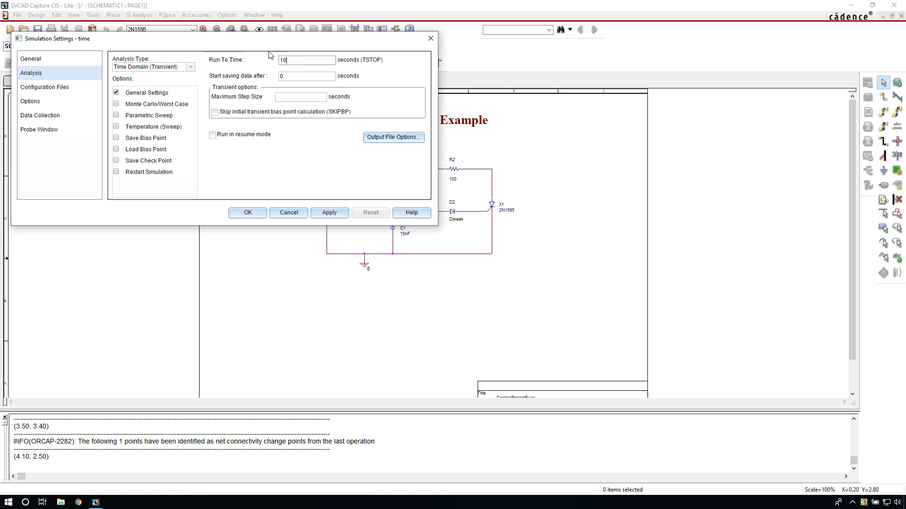
left_click(311, 77)
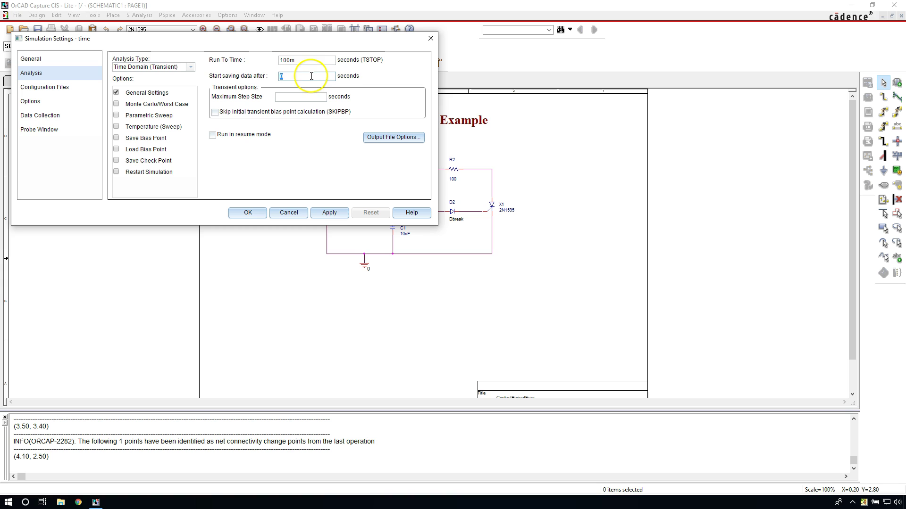
left_click(299, 58)
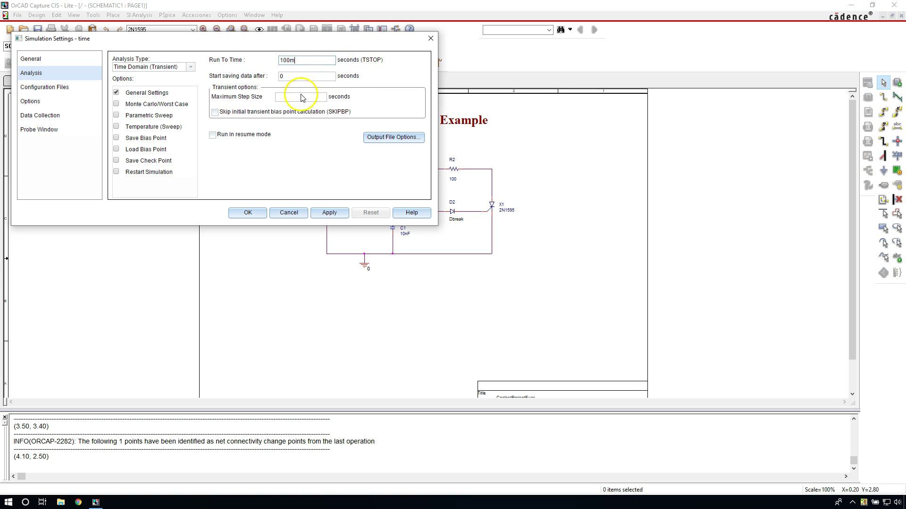
left_click(305, 76)
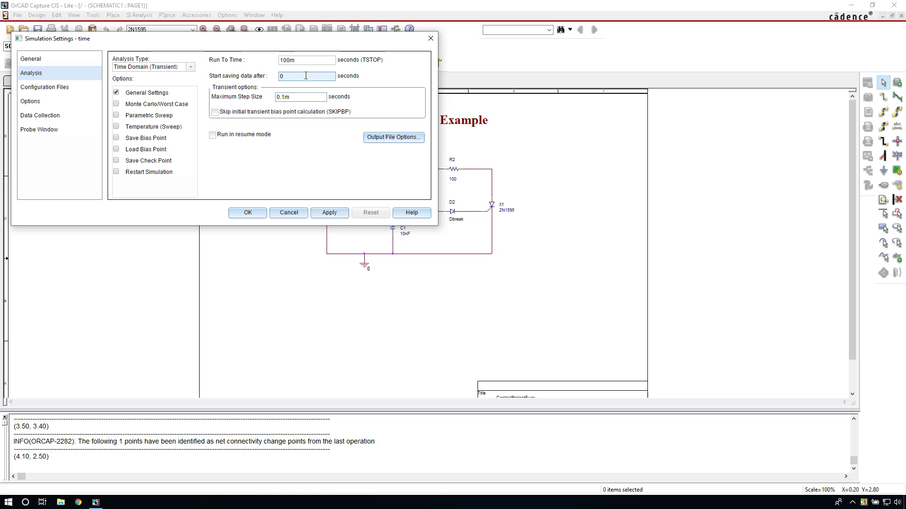
left_click(330, 212)
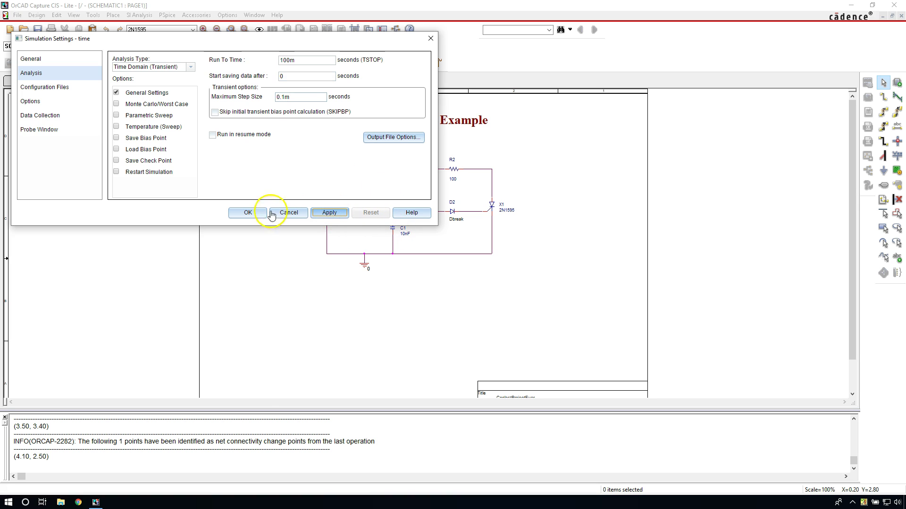
left_click(129, 36)
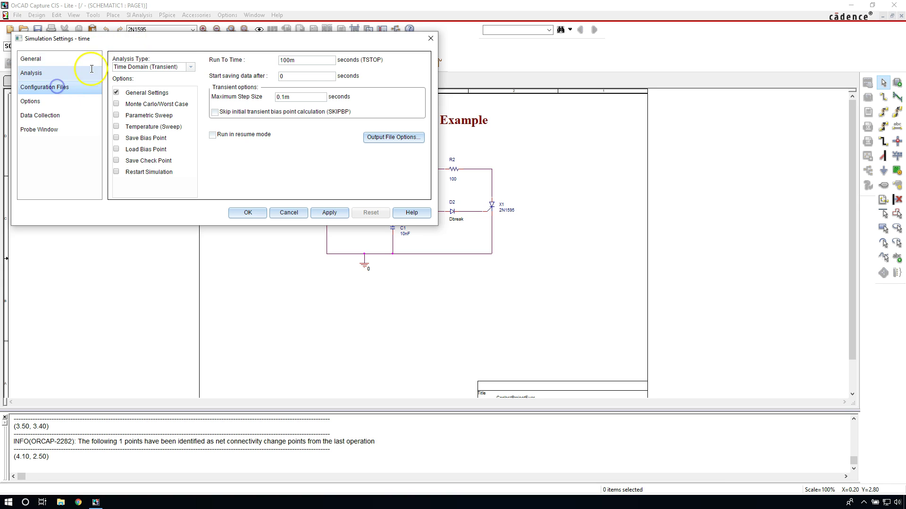
In Configuration Files > Library, select the nom.lib entry and browse for a library file.
left_click(57, 87)
left_click(122, 76)
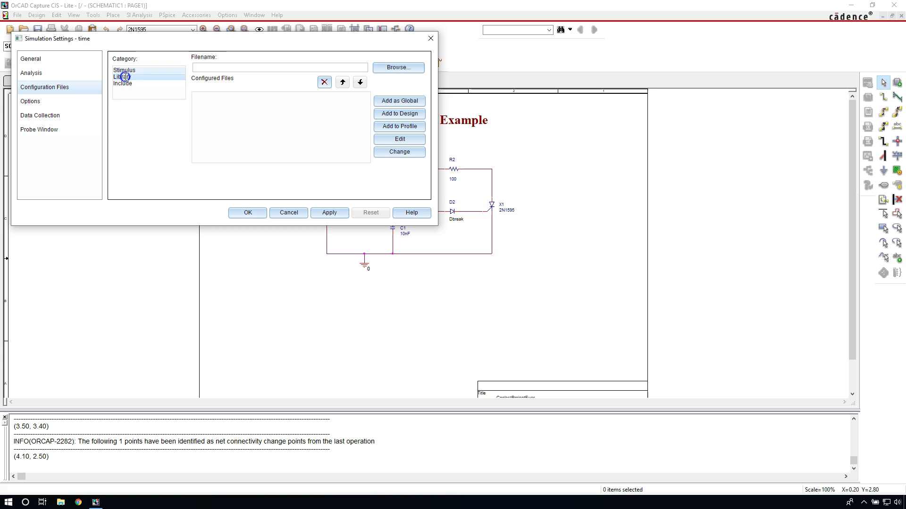
left_click(243, 97)
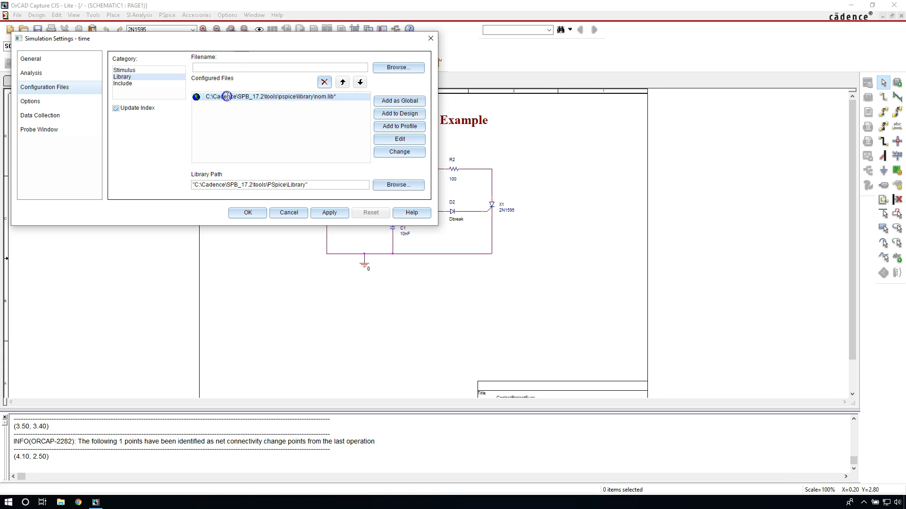
left_click(253, 96)
left_click(325, 67)
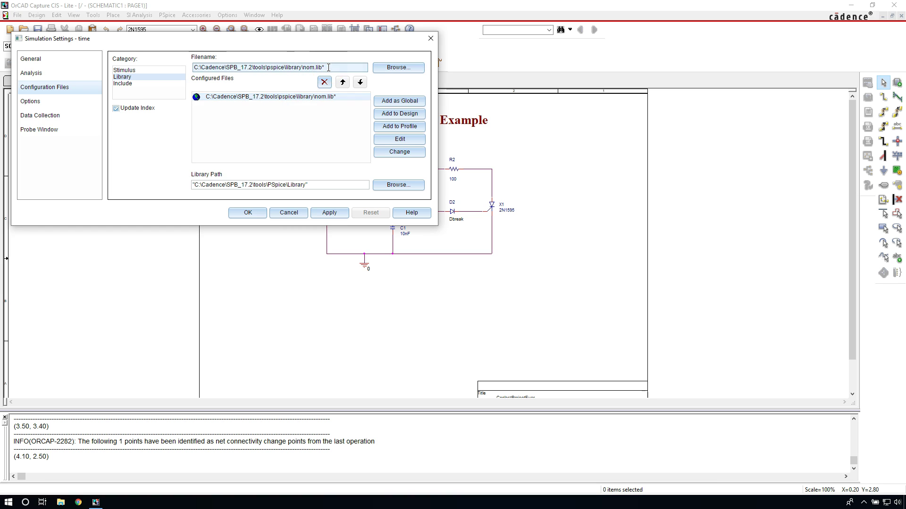
left_click(401, 69)
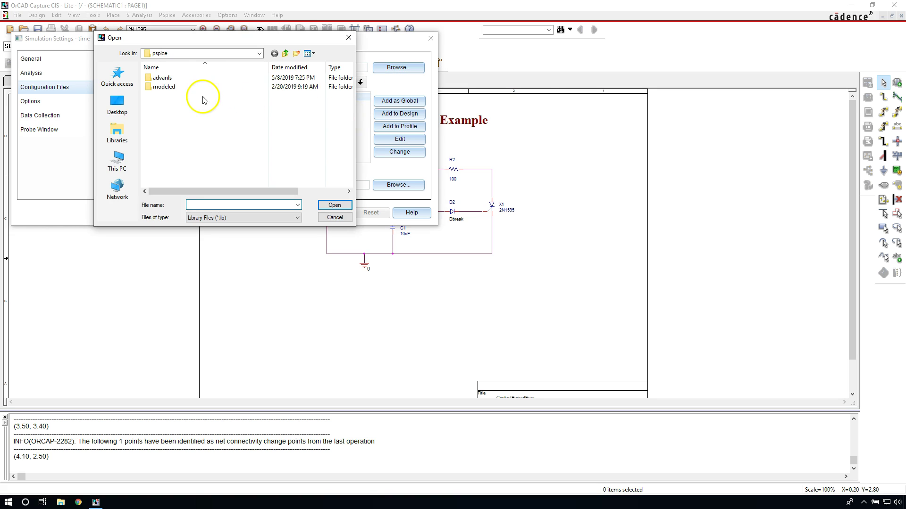
Navigate to Cadence\SPB_17.2\tools\pspice\library and choose nom.lib.
left_click(284, 54)
left_click(285, 54)
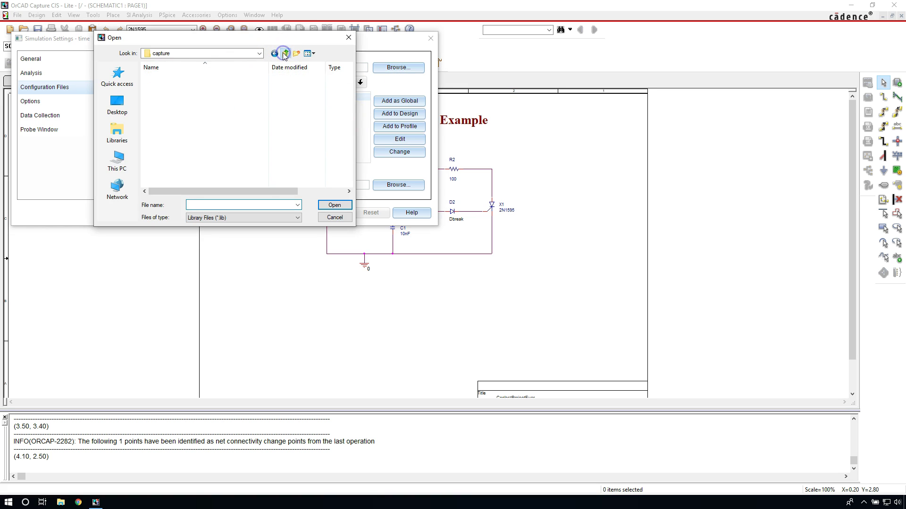
left_click(285, 54)
left_click(285, 53)
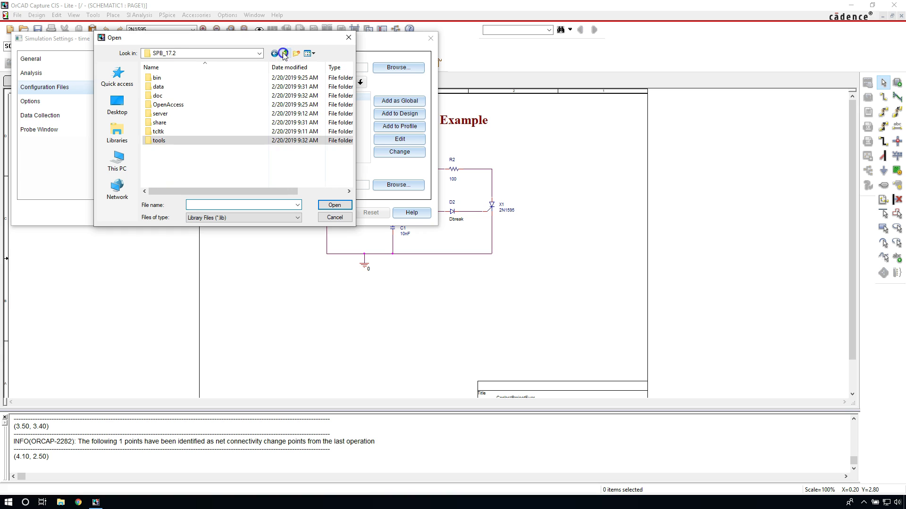
left_click(285, 54)
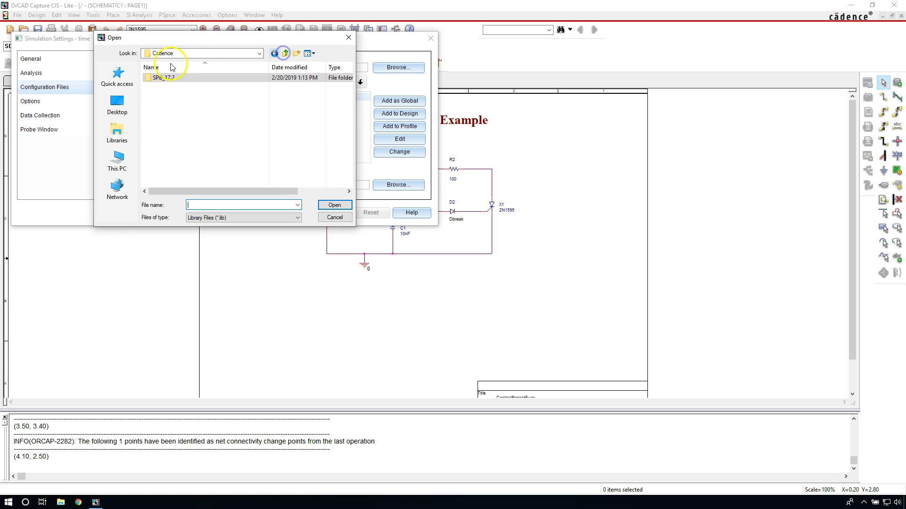
left_click(285, 53)
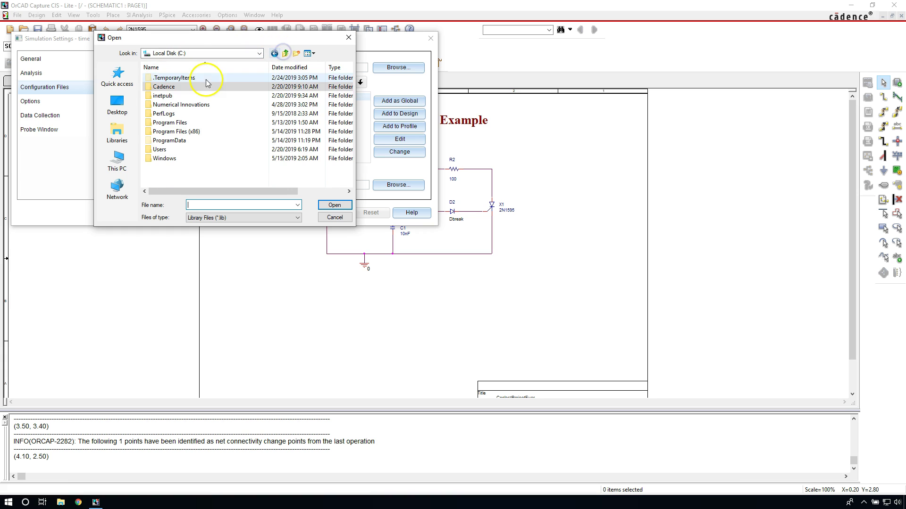
double_click(179, 88)
double_click(178, 78)
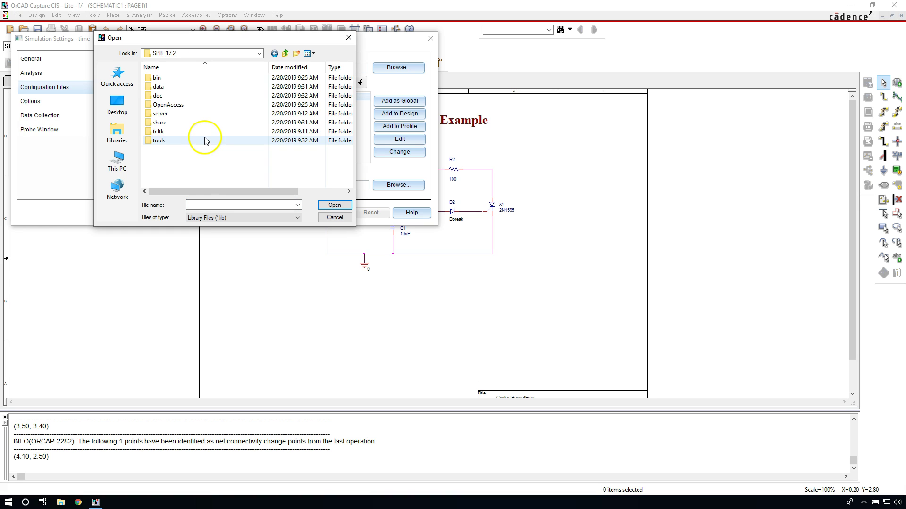
double_click(204, 140)
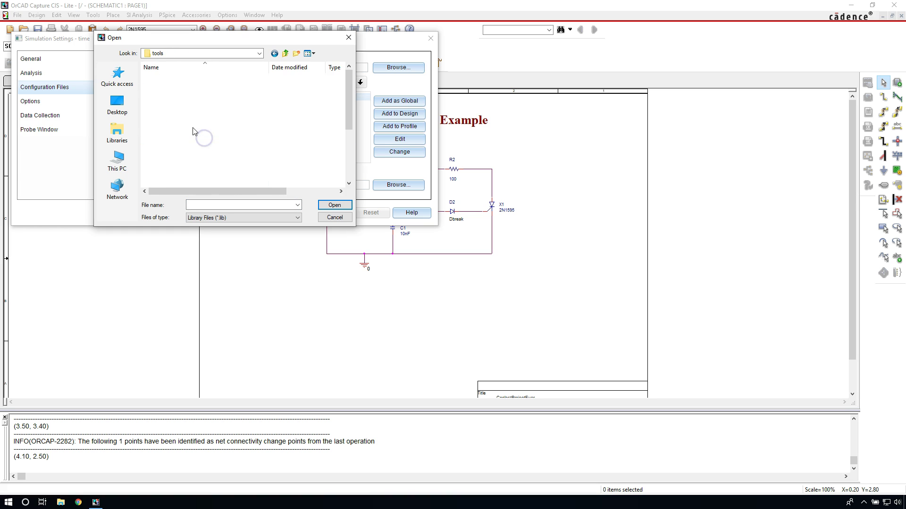
scroll(194, 141, "down", 3)
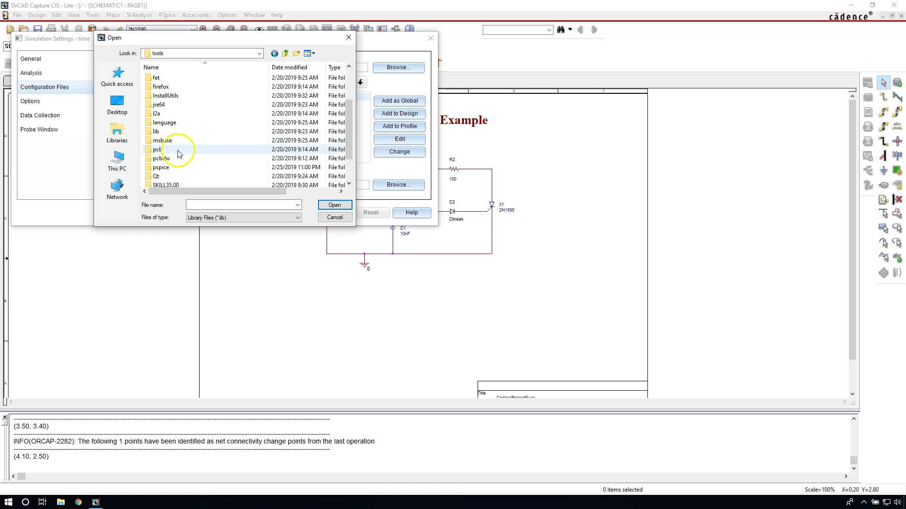
scroll(178, 154, "down", 1)
double_click(179, 141)
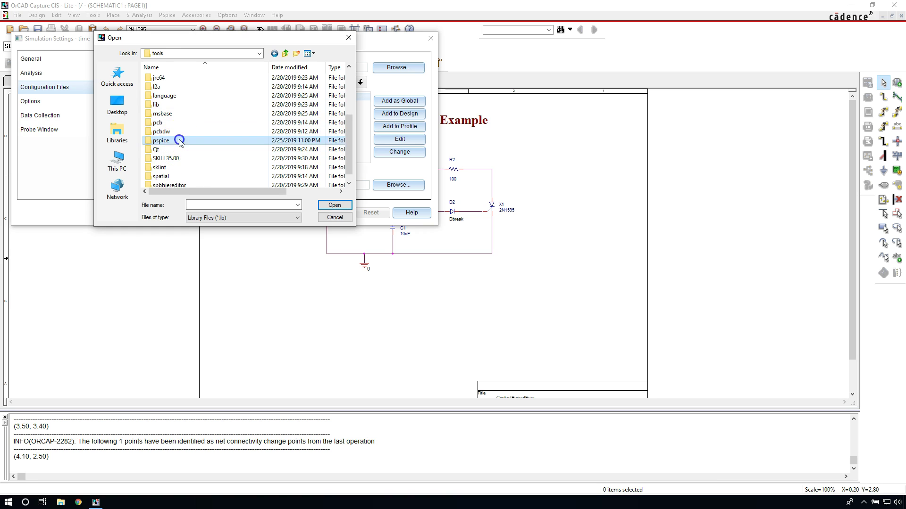
double_click(185, 105)
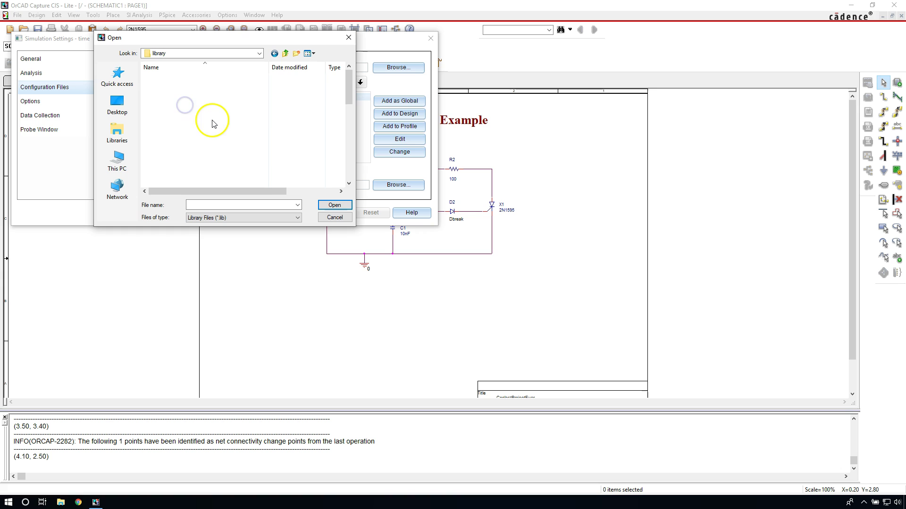
scroll(214, 128, "down", 4)
left_click(213, 204)
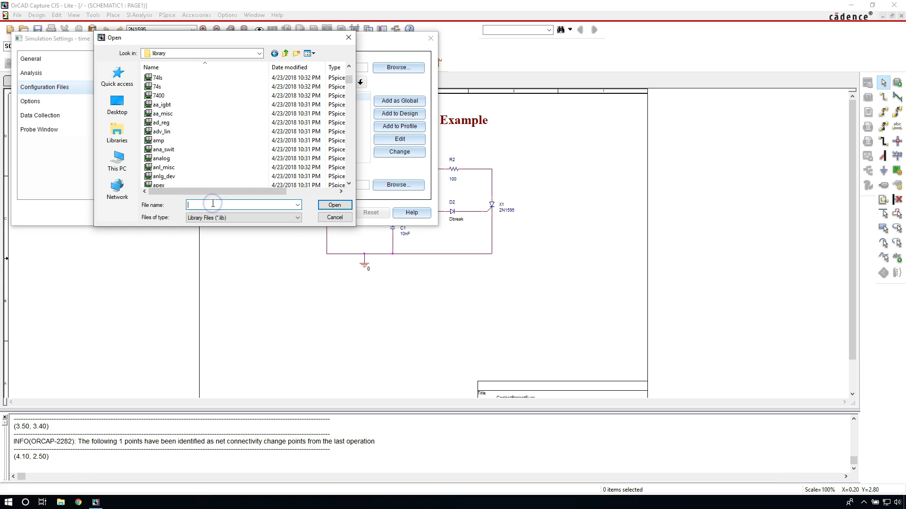
type("nom")
key("Down")
key("Down")
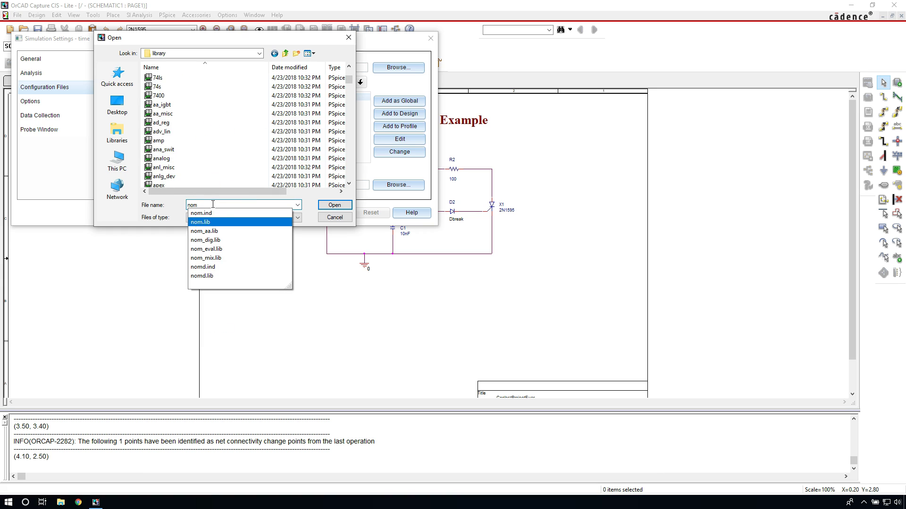
left_click(210, 221)
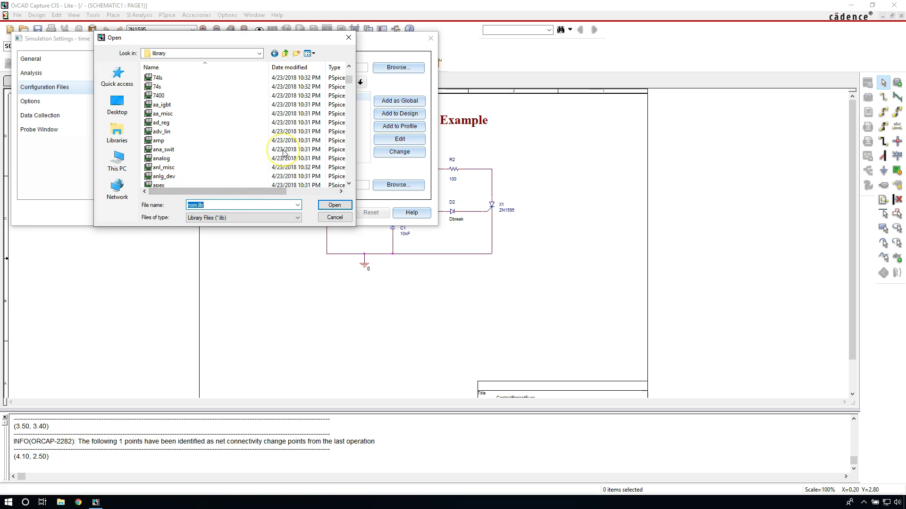
Add nom.lib as a global library, delete the duplicate entry, then apply and close the settings.
scroll(254, 146, "down", 20)
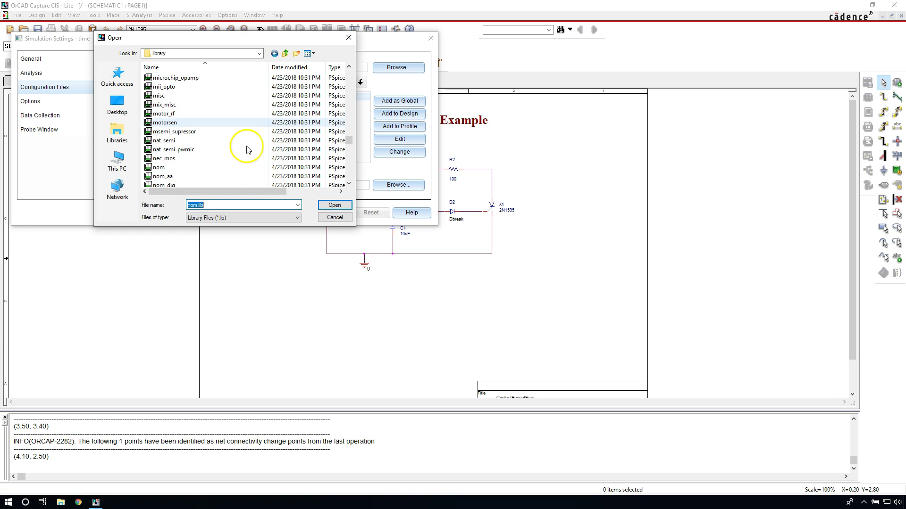
left_click(173, 114)
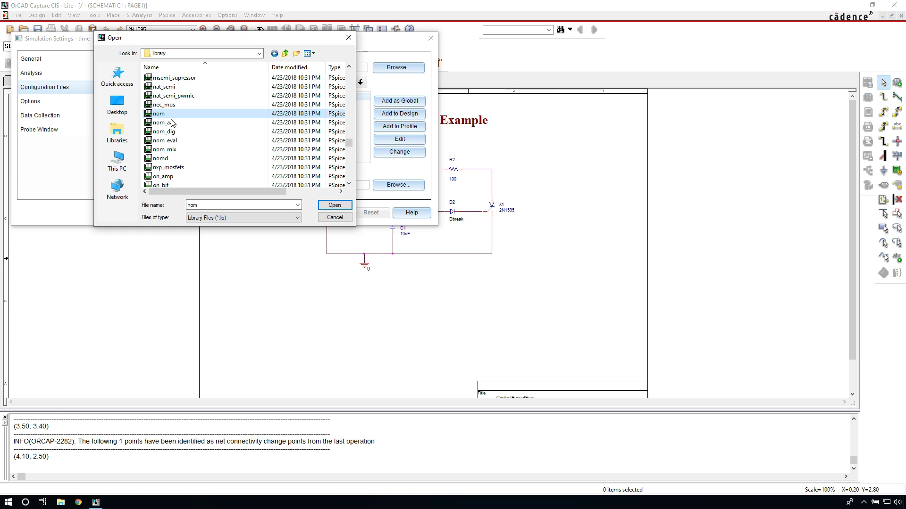
left_click(333, 205)
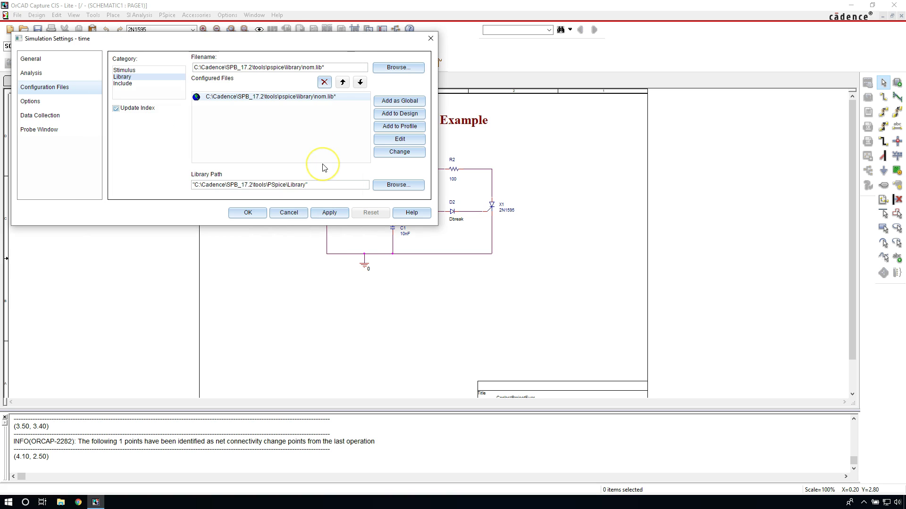
left_click(393, 104)
left_click(324, 83)
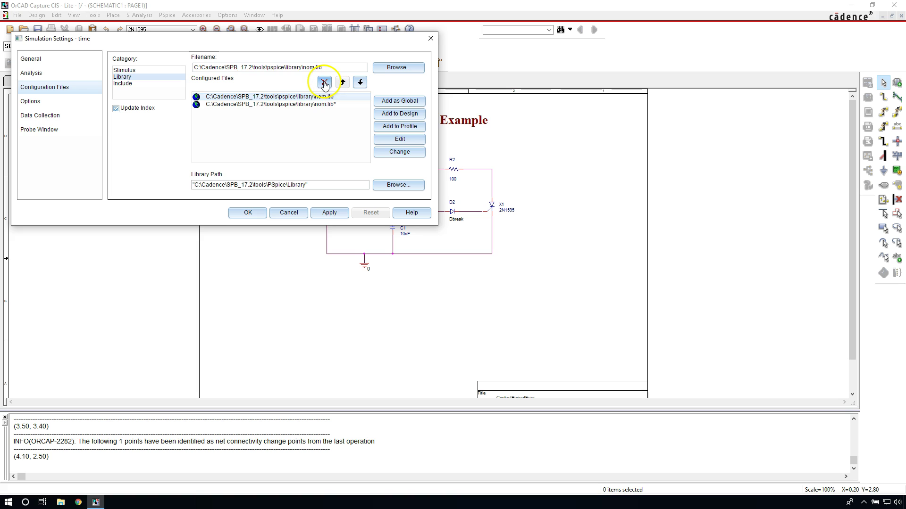
left_click(329, 213)
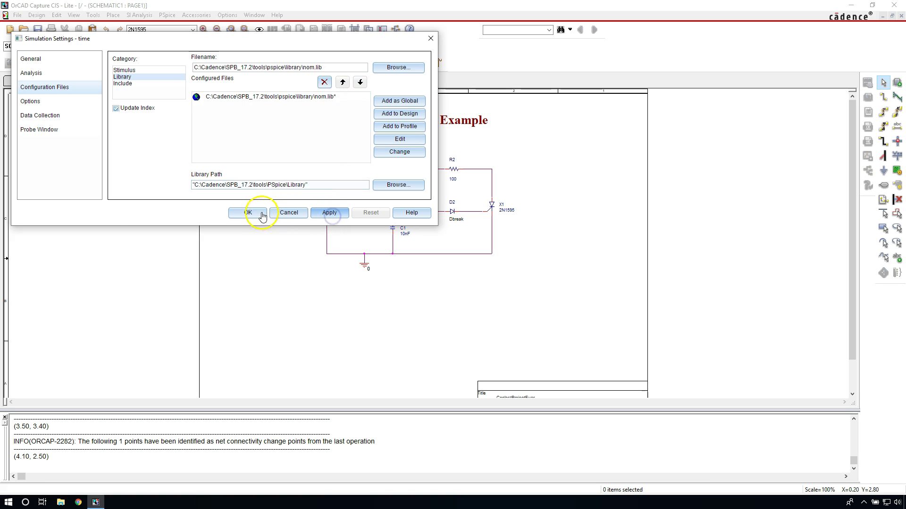
left_click(262, 214)
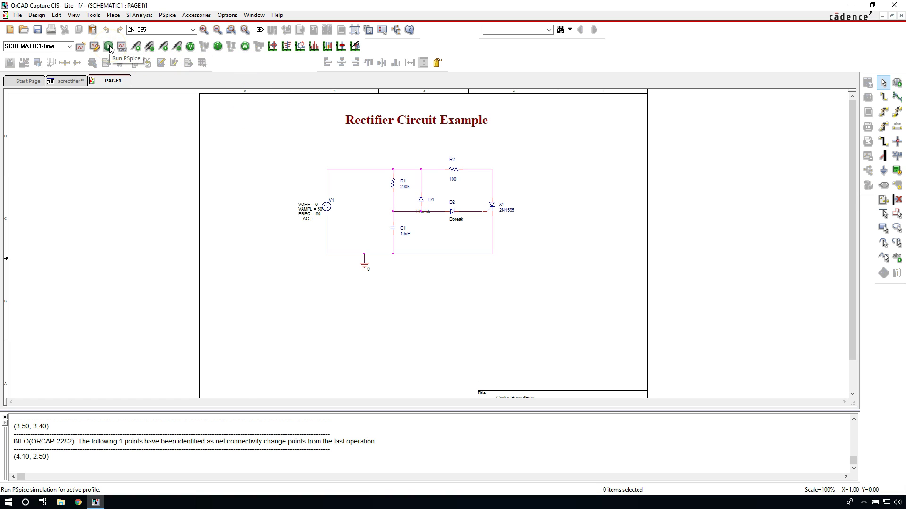
Run the PSpice simulation, generating the SCHEMATIC1.net netlist.
left_click(168, 14)
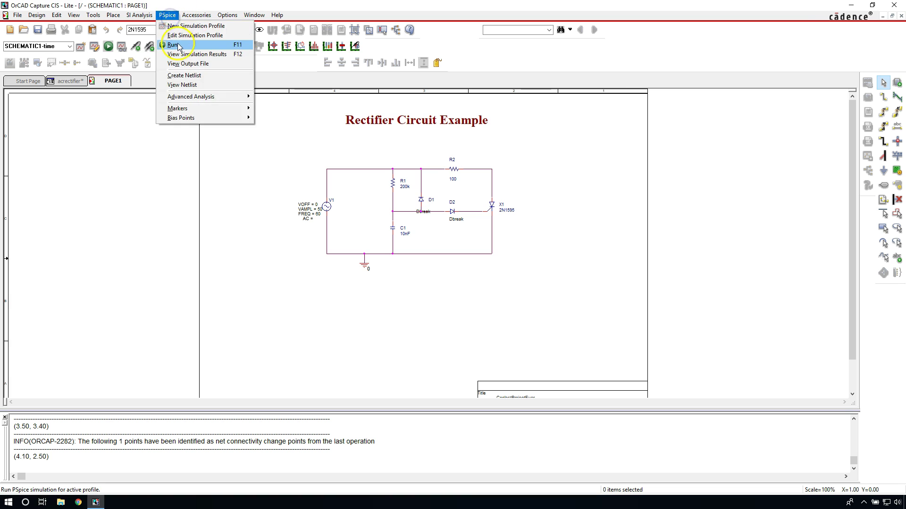
left_click(173, 45)
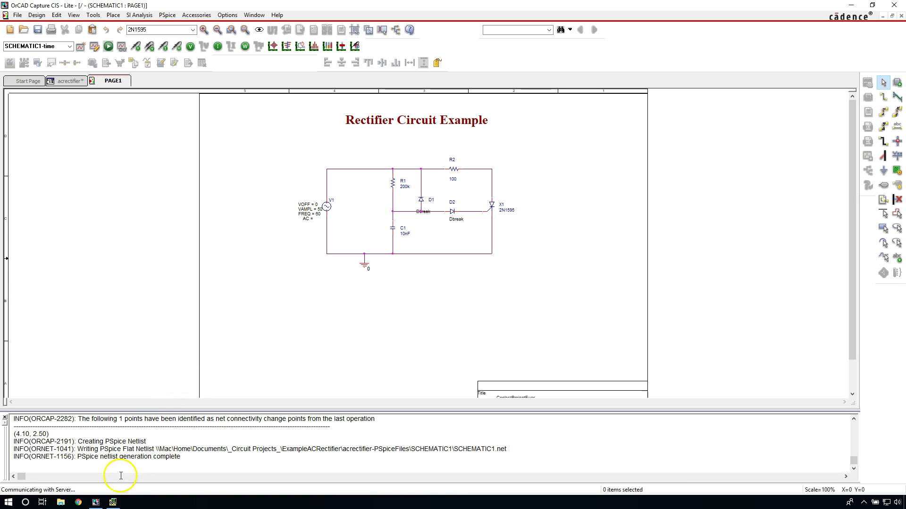
Confirm in PSpice A/D that the transient simulation completed, then return to the schematic.
left_click(112, 502)
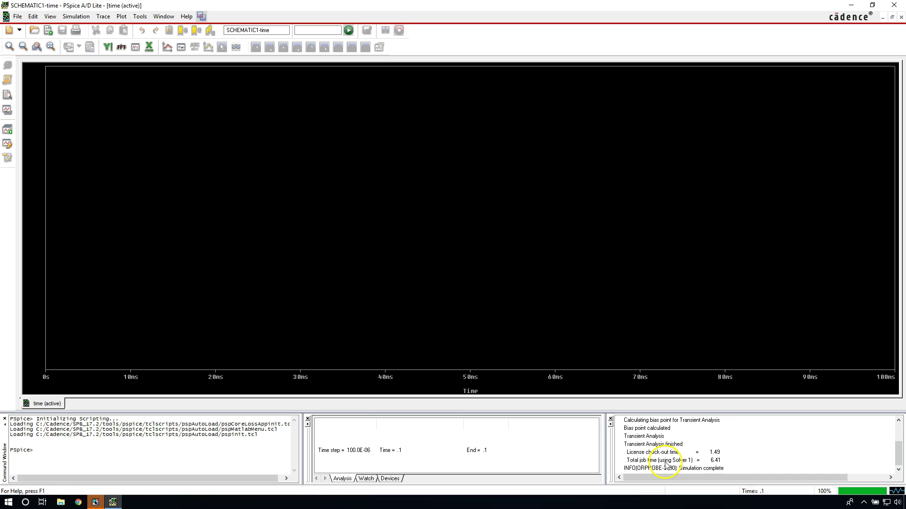
left_click(663, 460)
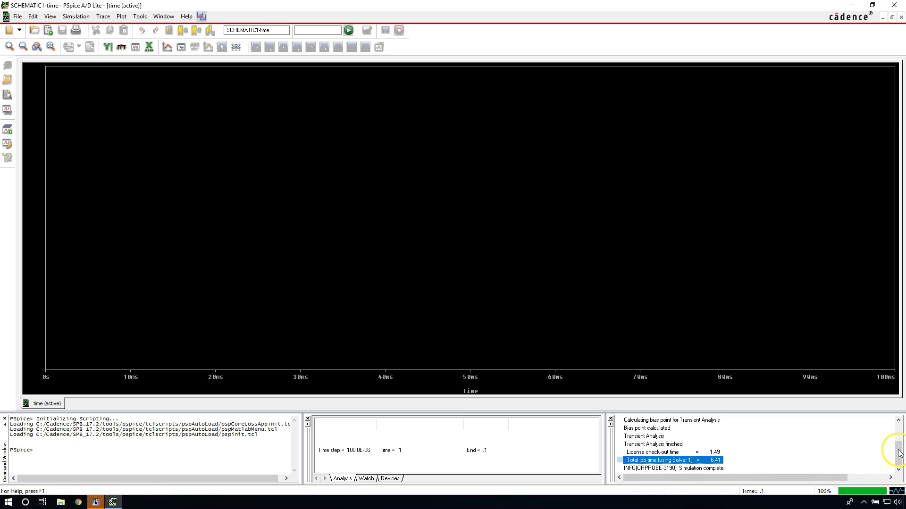
mouse_move(898, 453)
left_mouse_down()
mouse_move(901, 436)
mouse_move(900, 460)
left_mouse_up()
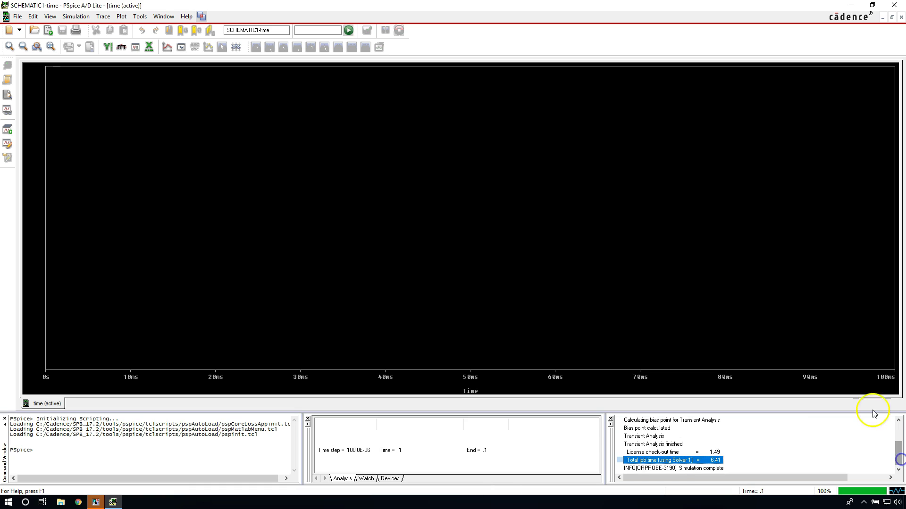
left_click(873, 414)
left_click(418, 235)
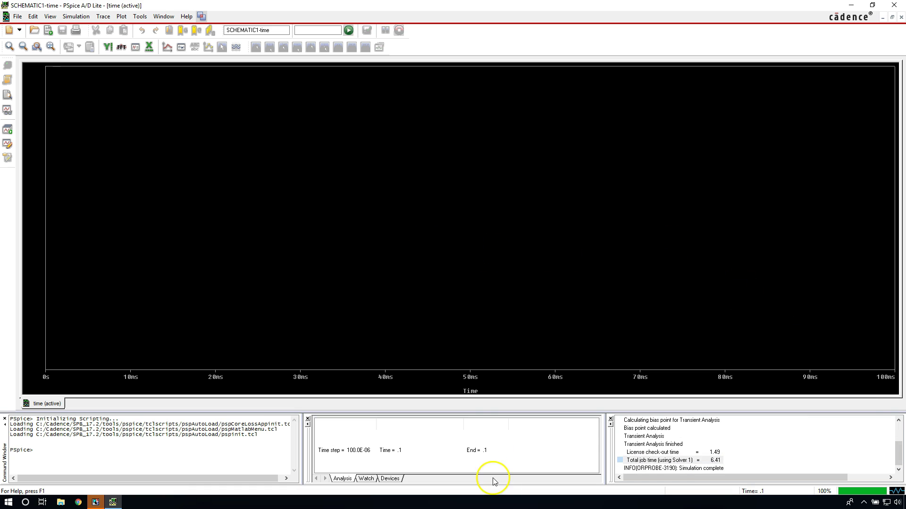
left_click(99, 503)
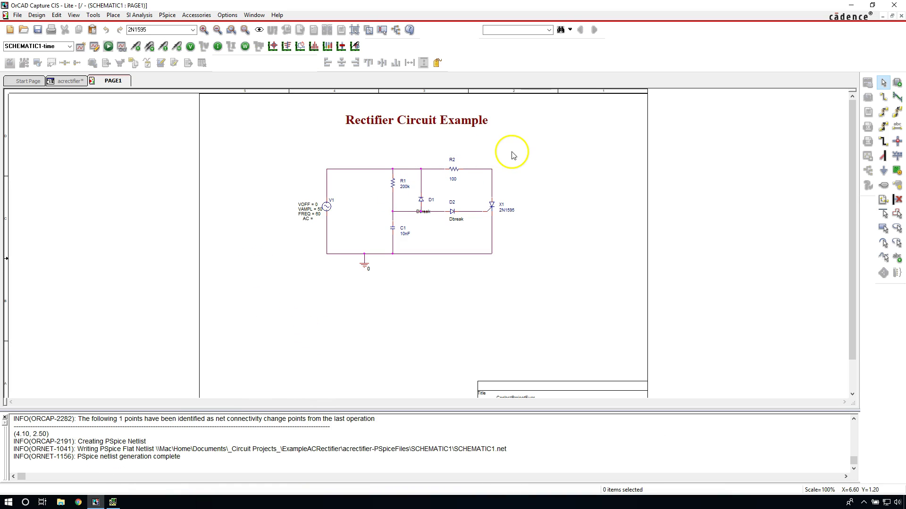
Place voltage-differential markers on V1's positive and negative pins.
left_click(539, 153)
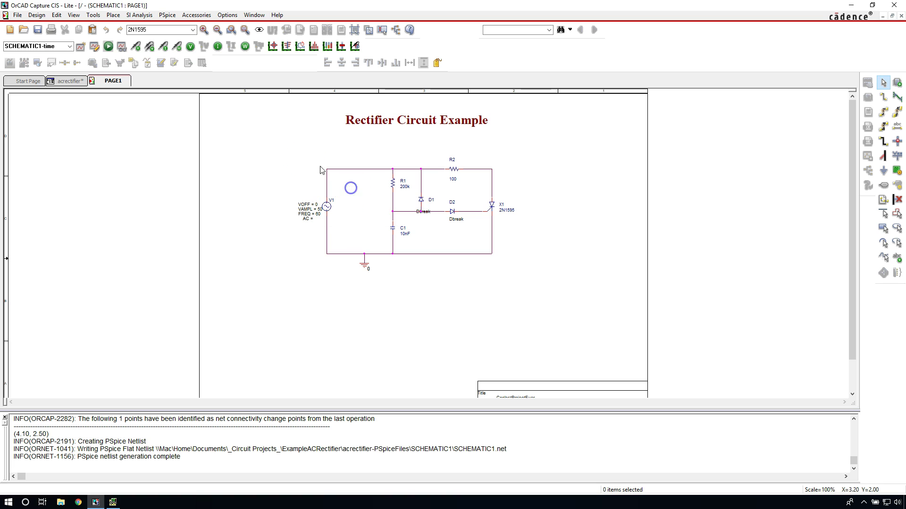
left_click(215, 96)
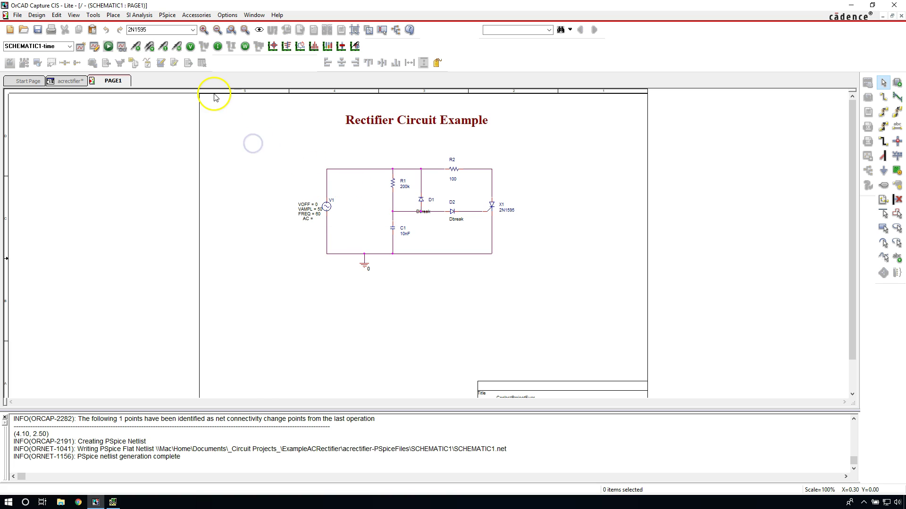
left_click(161, 29)
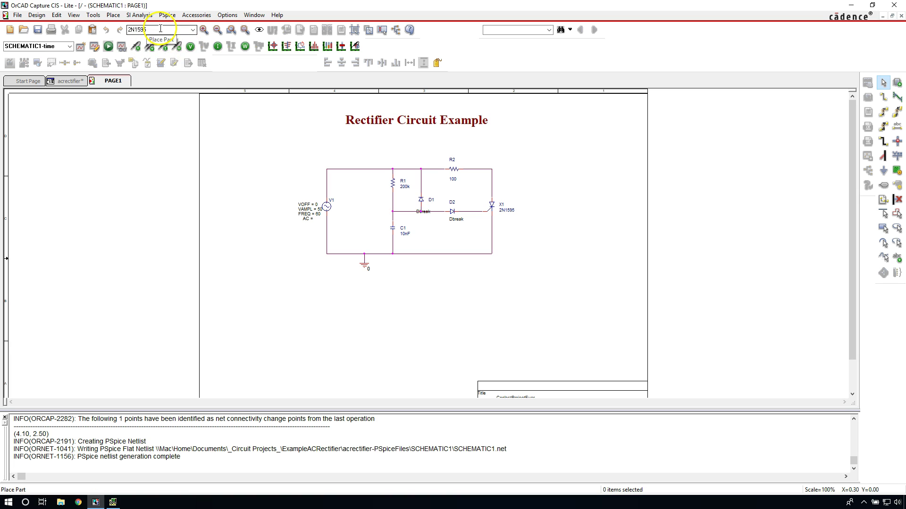
left_click(167, 15)
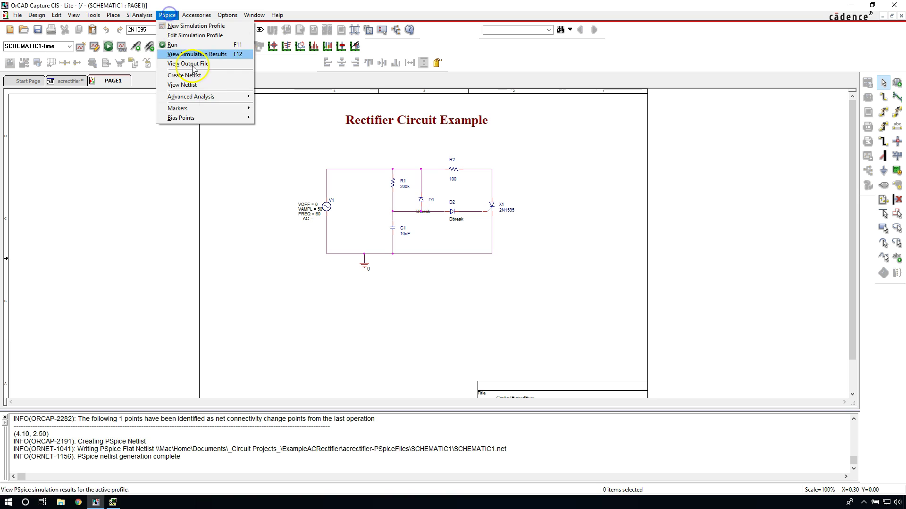
mouse_move(222, 109)
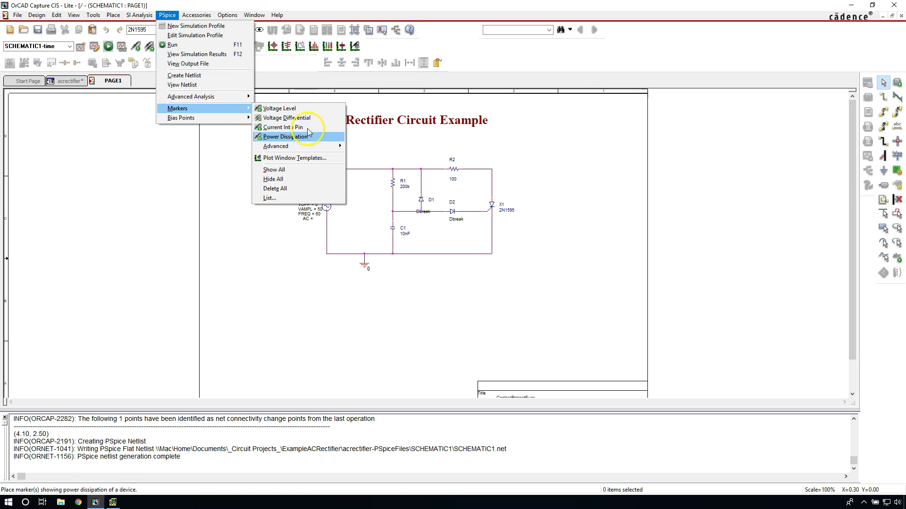
left_click(286, 118)
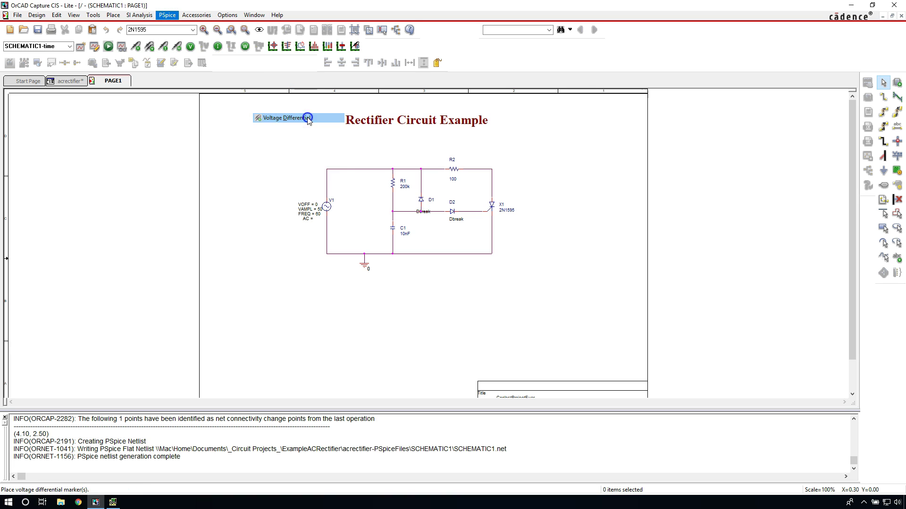
left_click(326, 195)
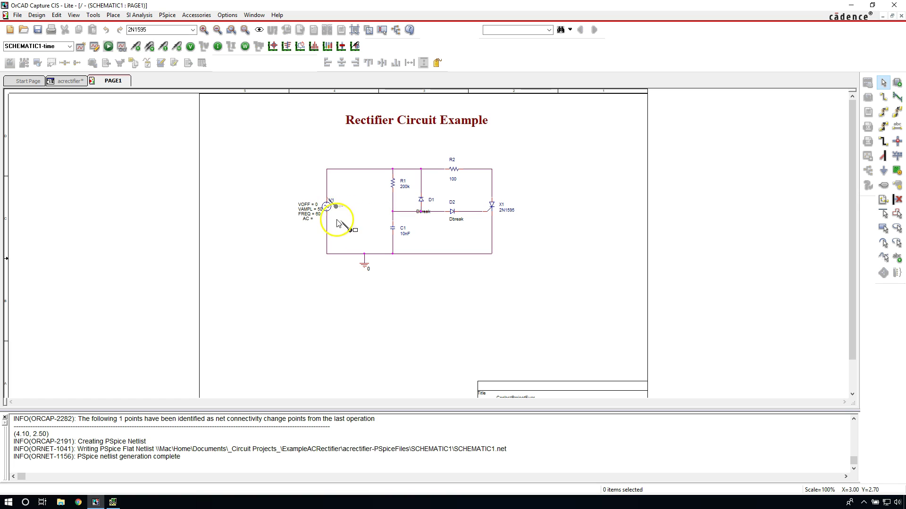
left_click(331, 205)
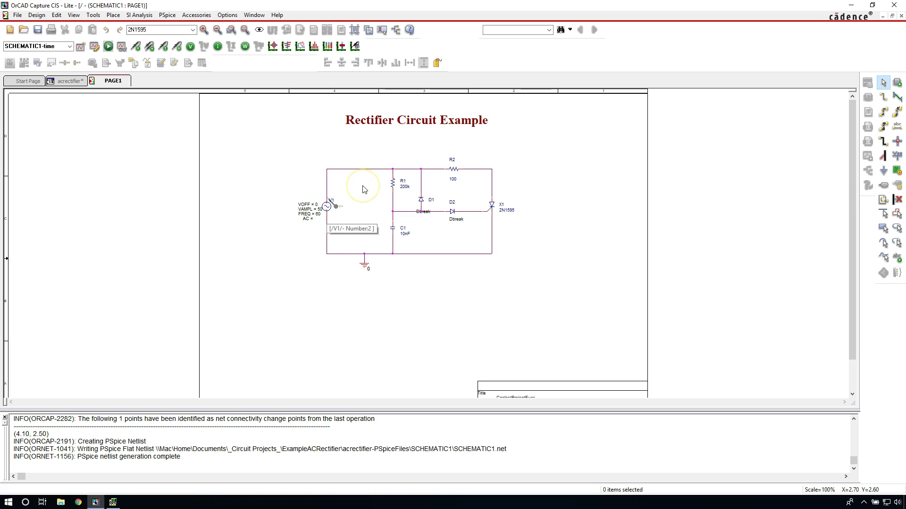
left_click(336, 225)
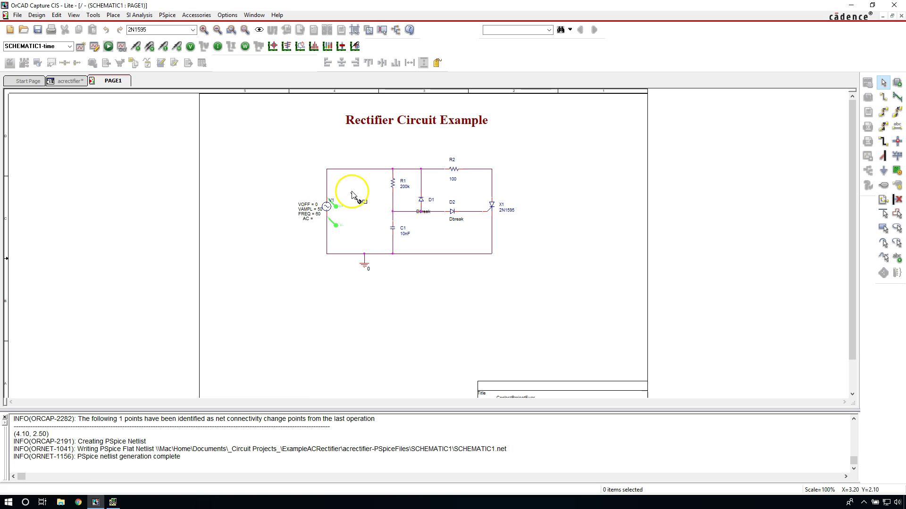
right_click(352, 195)
left_click(364, 195)
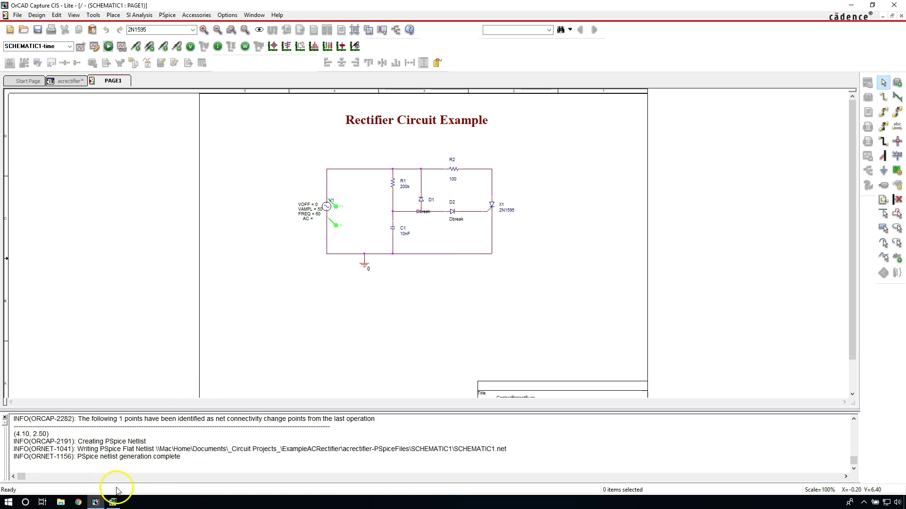
View the ±50 V V(V1:+,V1:-) sine plot in PSpice A/D, then minimize the window.
left_click(113, 502)
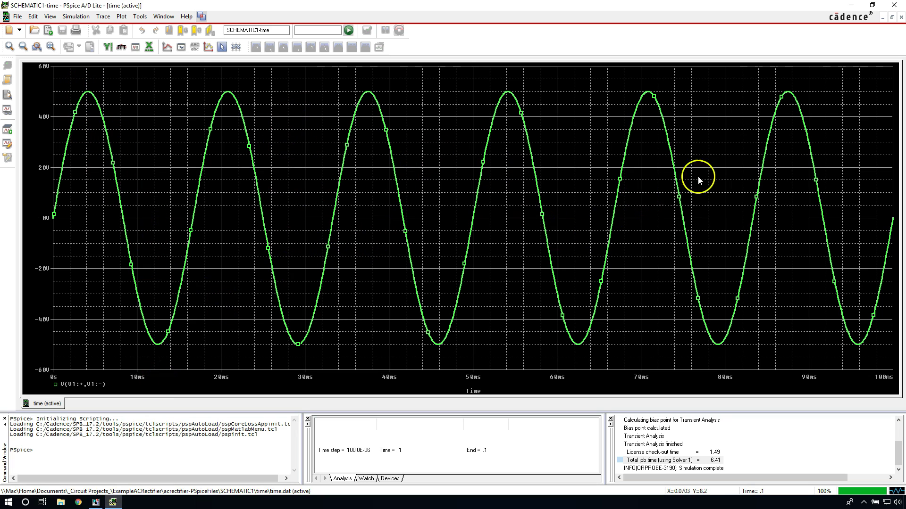
left_click(787, 100)
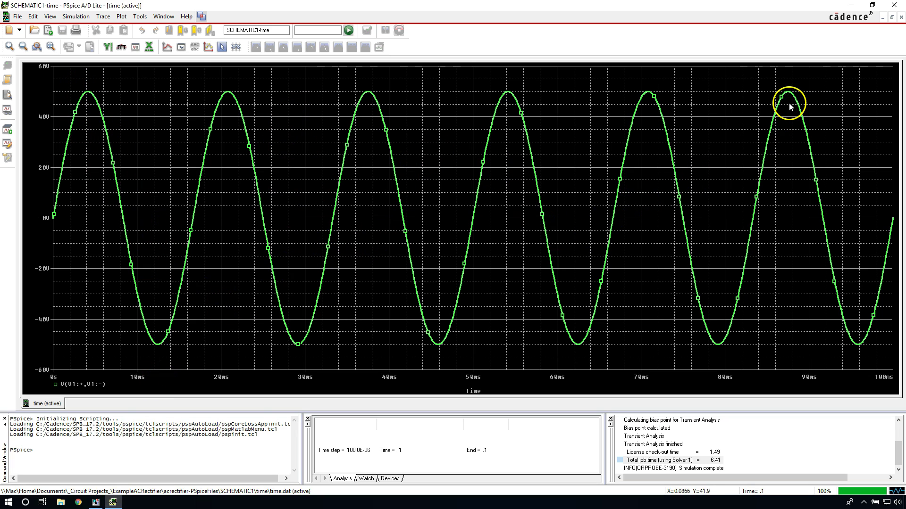
left_click(857, 10)
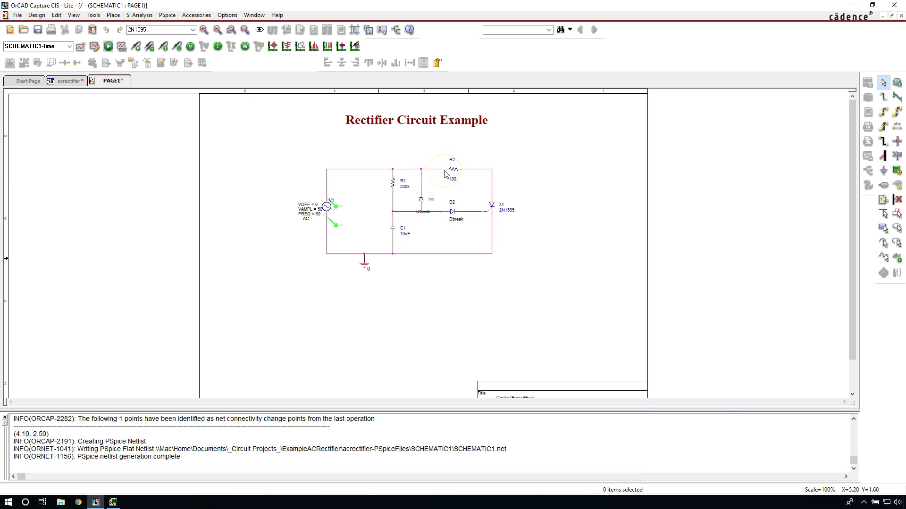
Place a voltage differential marker pair across R2's left and right ends, then end marker mode.
left_click(297, 133)
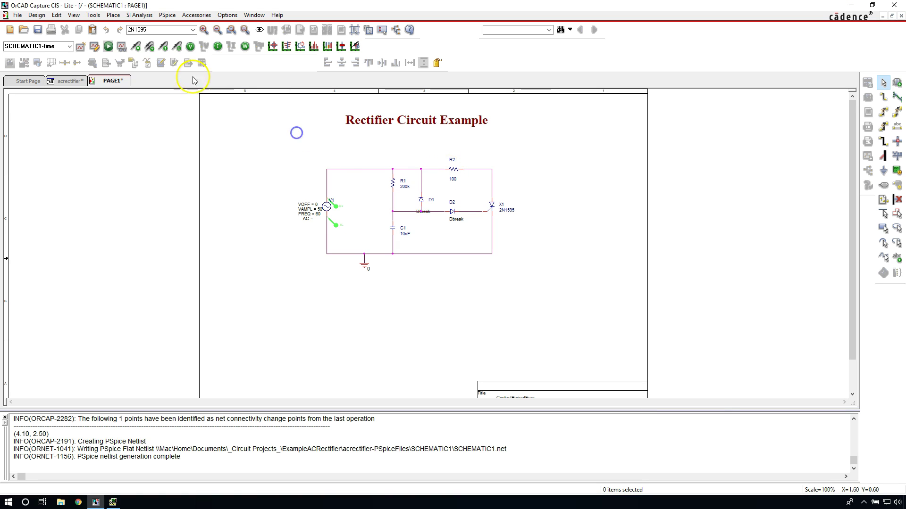
left_click(150, 47)
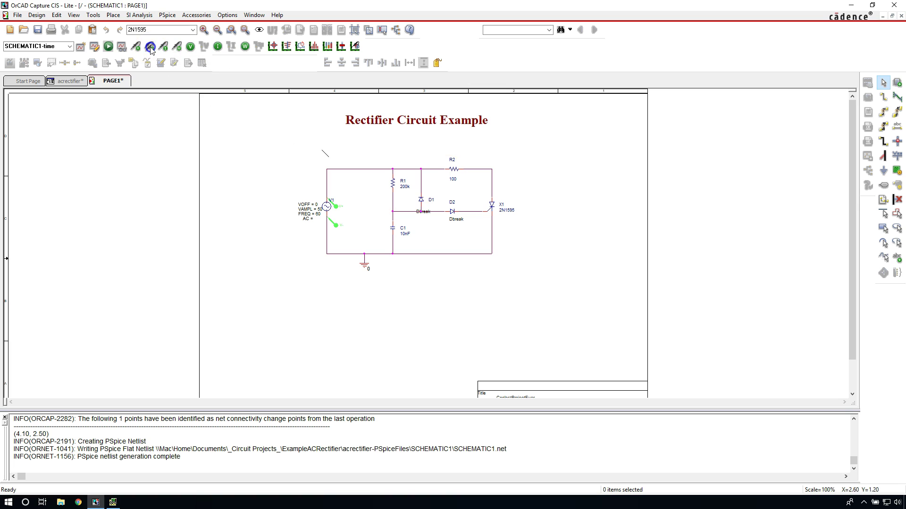
left_click(446, 173)
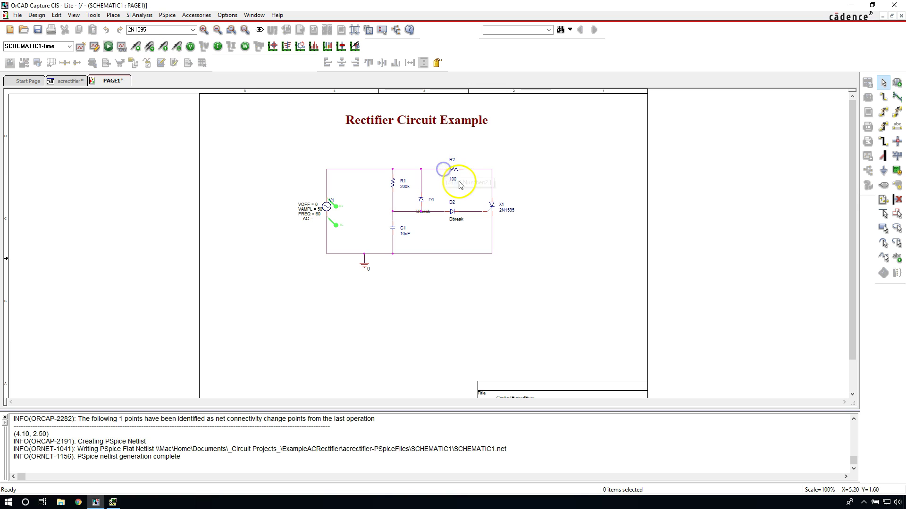
left_click(462, 172)
left_click(526, 144)
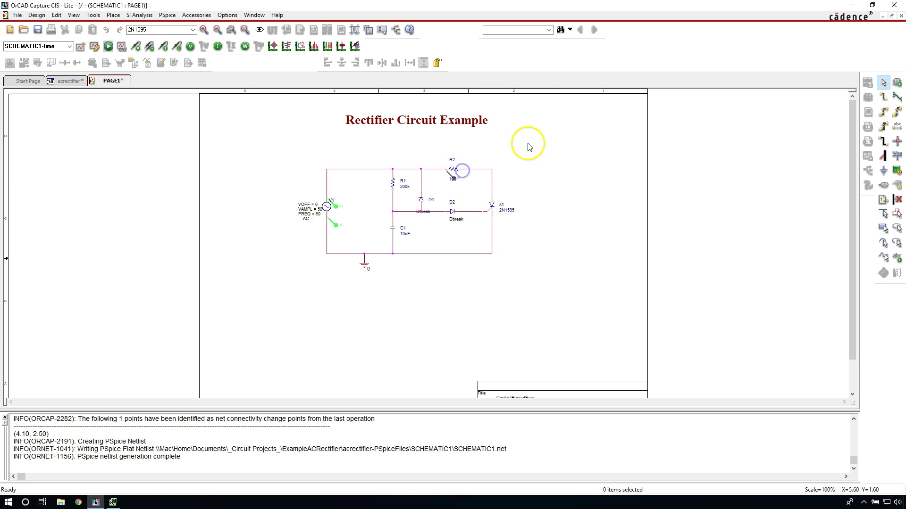
left_click(510, 155)
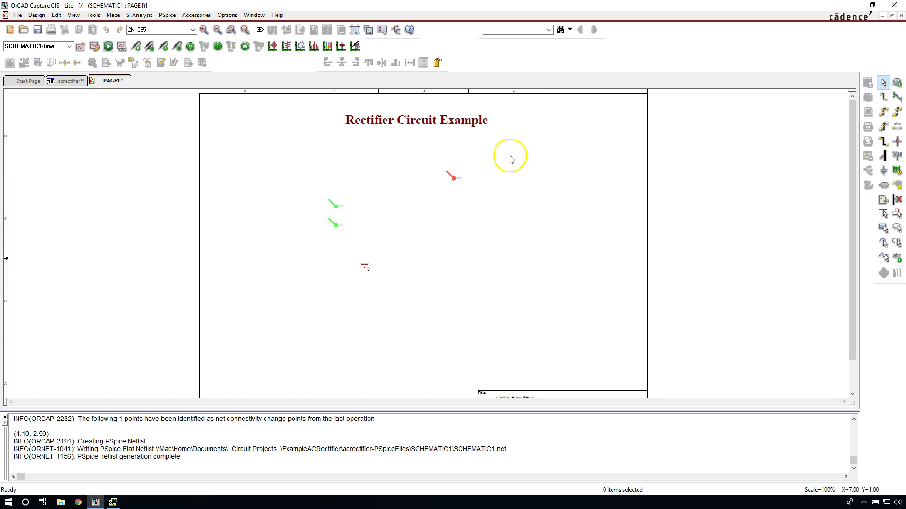
right_click(507, 156)
left_click(521, 161)
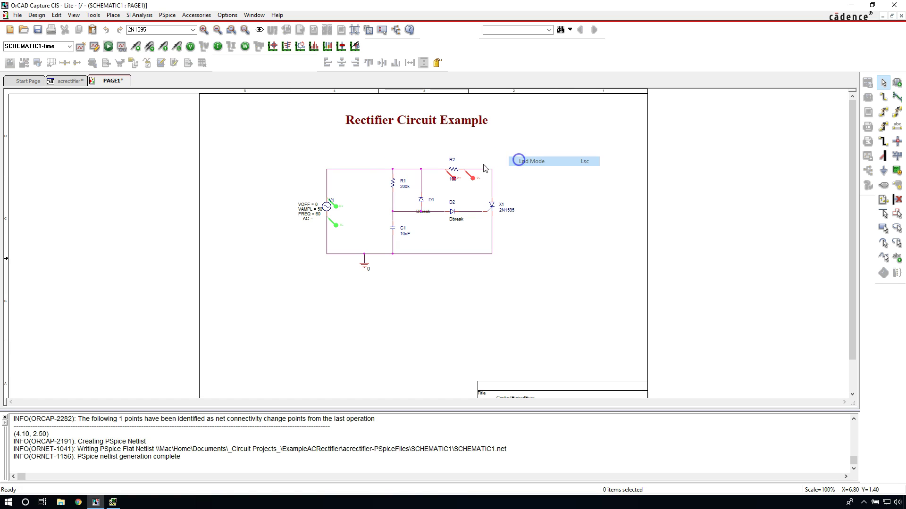
In the PSpice waveform window, give the red R2 output trace a thinner line width.
left_click(113, 502)
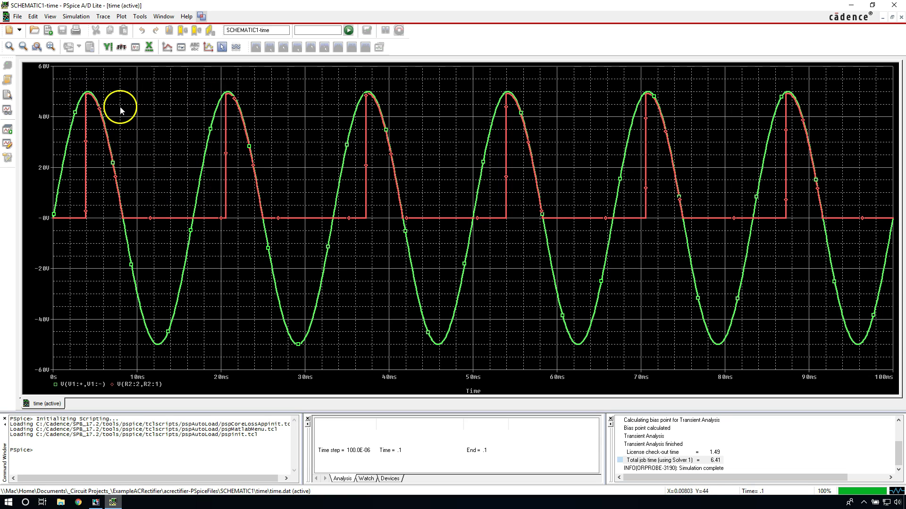
left_click(86, 103)
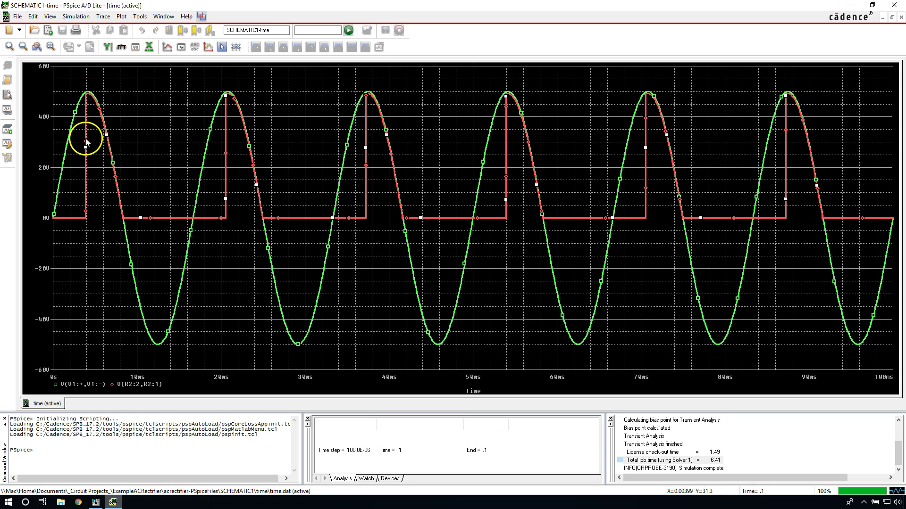
right_click(85, 136)
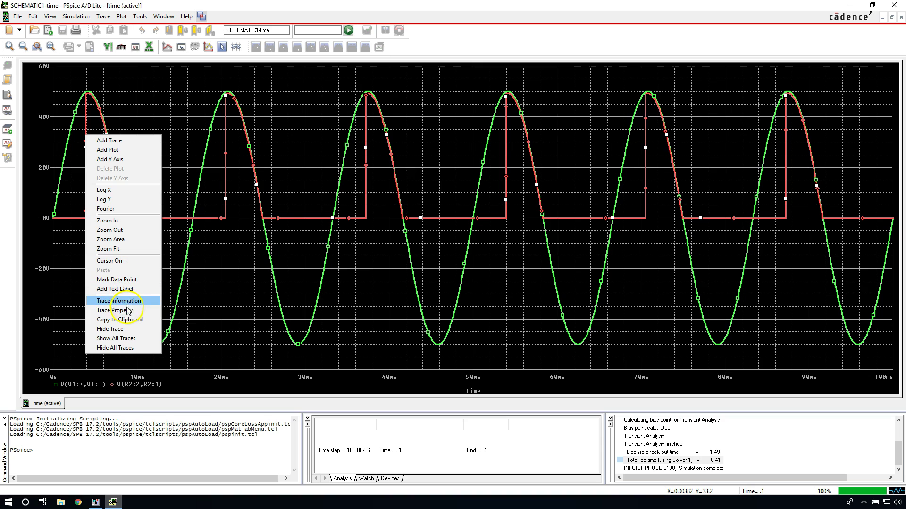
left_click(128, 312)
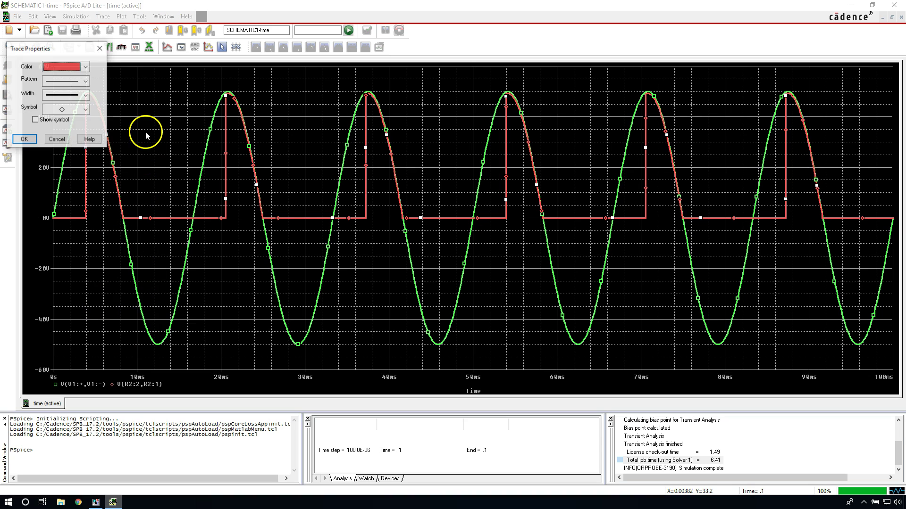
left_click(86, 96)
left_click(63, 105)
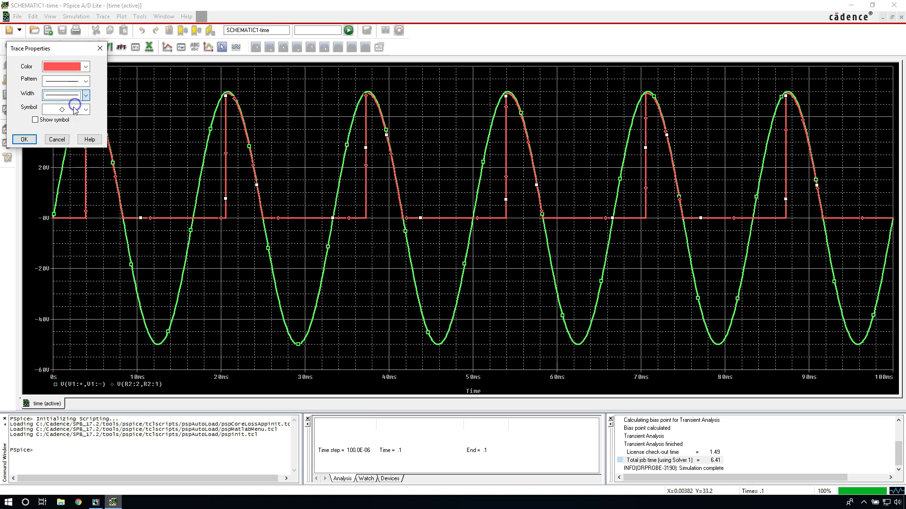
left_click(24, 139)
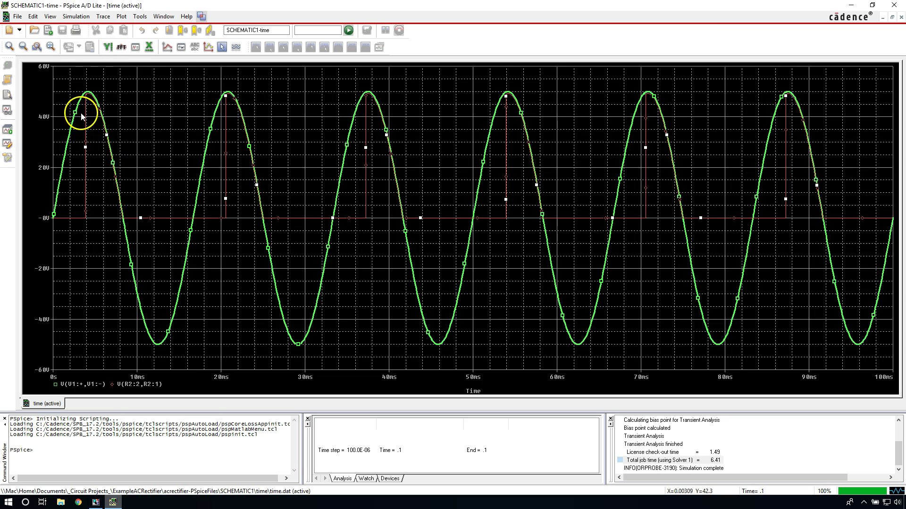
Give the green input sine trace the thin line width too, then deselect it.
left_click(77, 108)
right_click(77, 109)
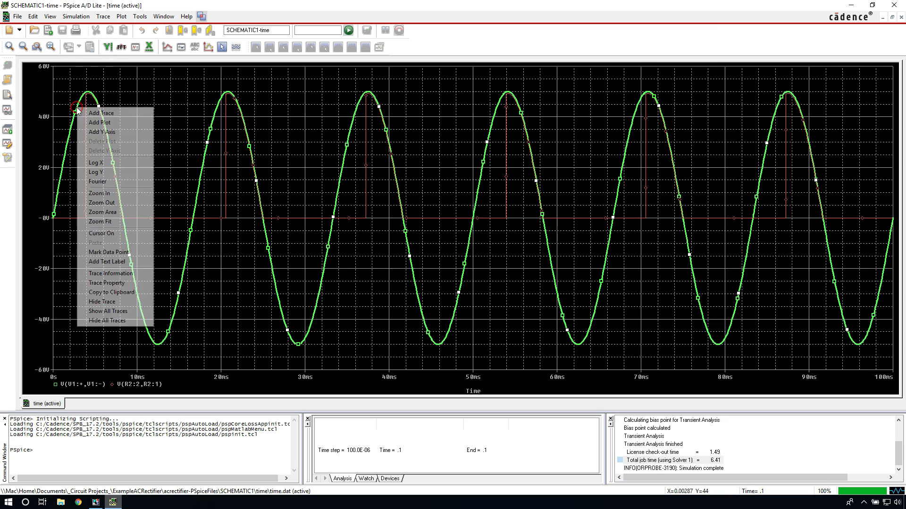
left_click(119, 283)
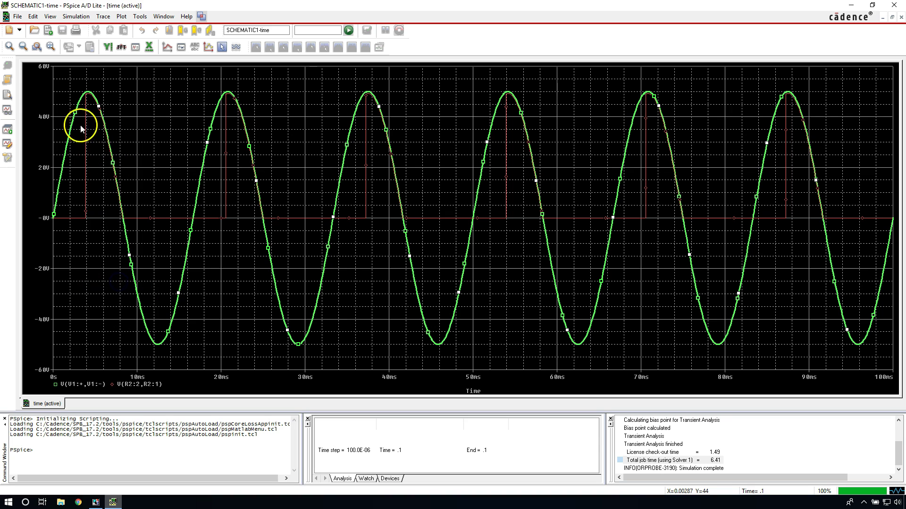
left_click(85, 95)
left_click(73, 110)
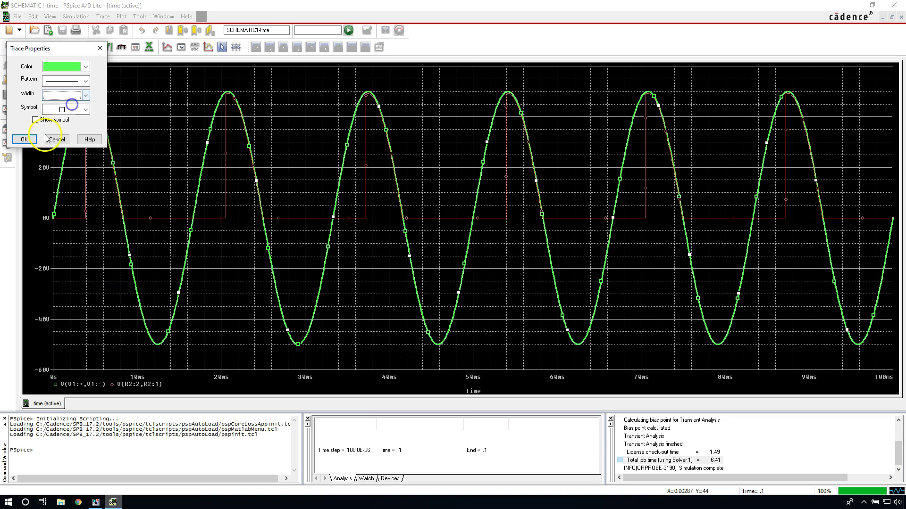
left_click(24, 139)
left_click(143, 131)
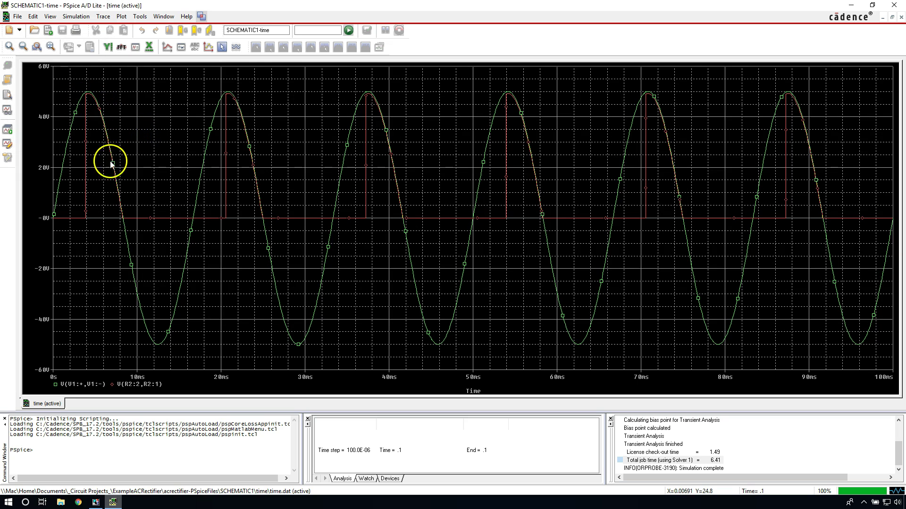
Delete the input sine trace V(V1:+,V1:-) from the output plot.
left_click(120, 139)
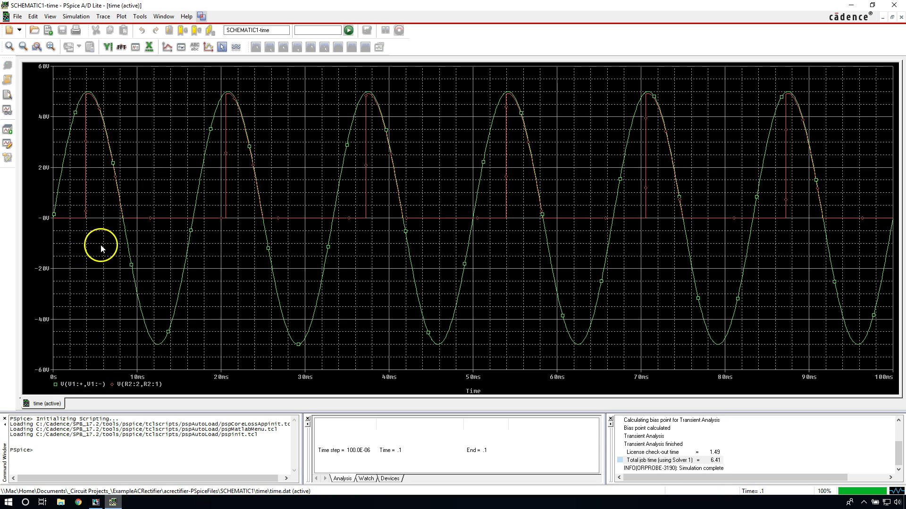
left_click(124, 231)
left_click(106, 282)
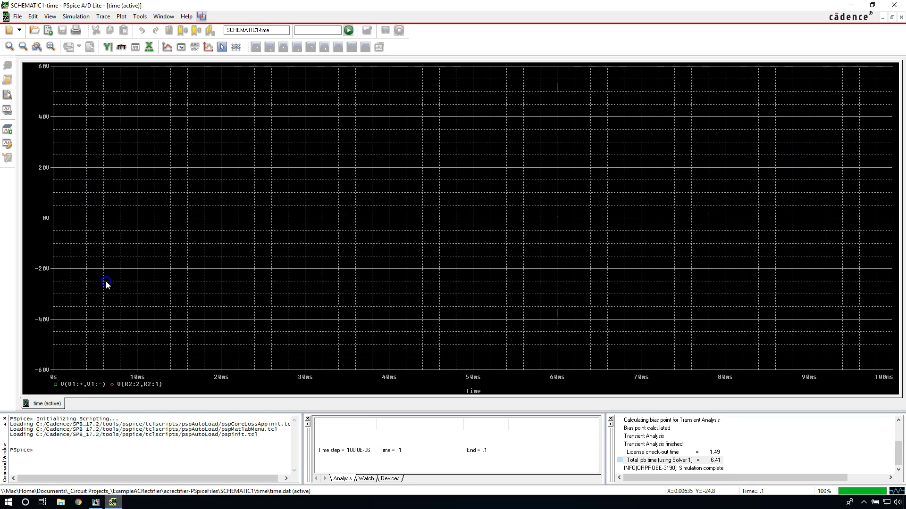
left_click(70, 384)
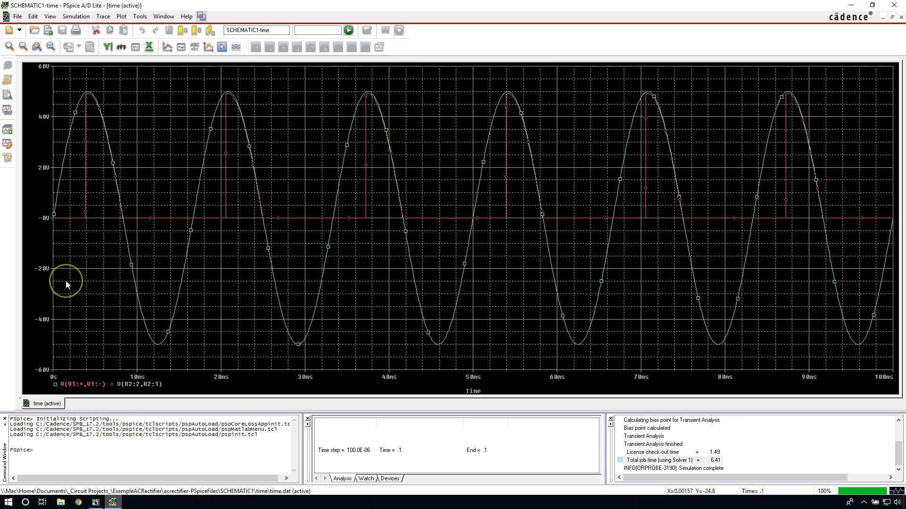
key("Delete")
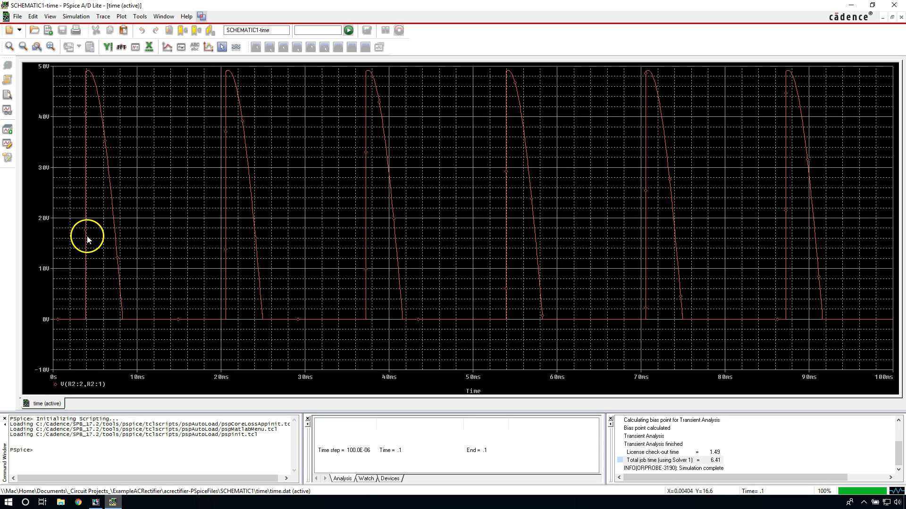
Add a new plot above the R2 output and select its green input sine trace.
right_click(31, 81)
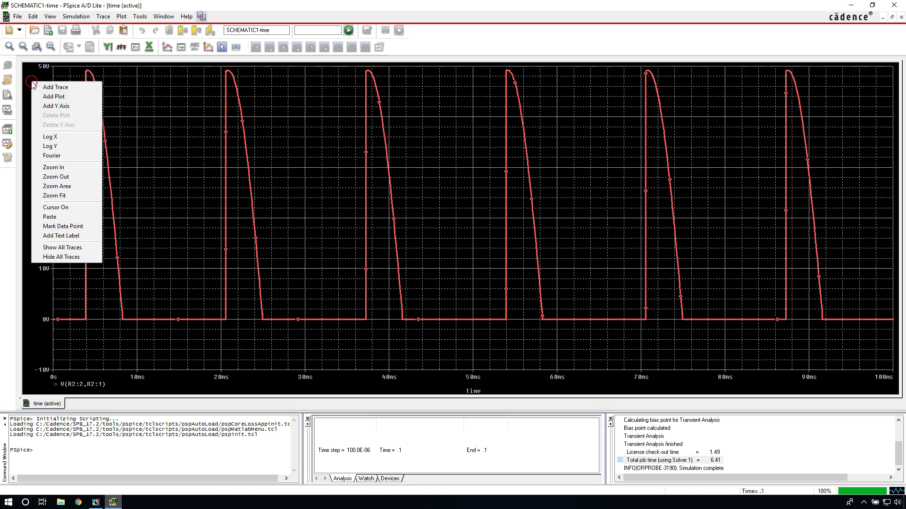
left_click(66, 96)
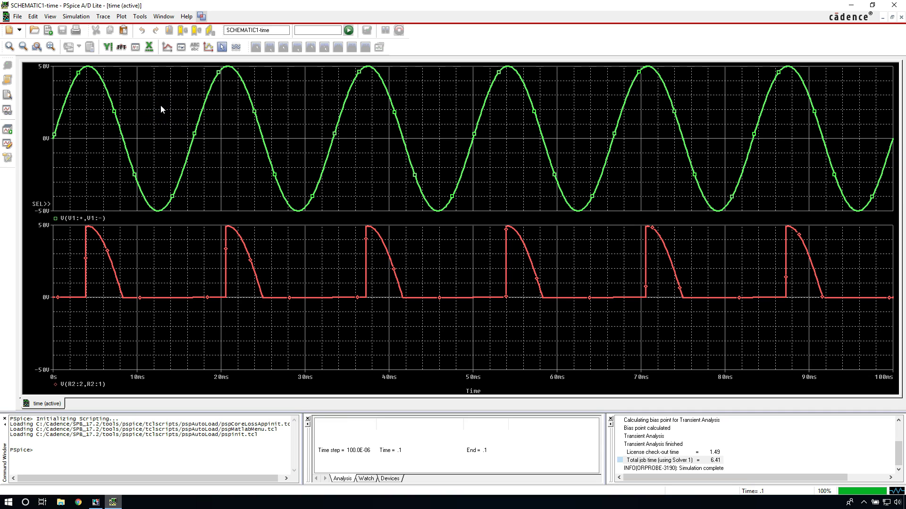
left_click(117, 121)
Set the top plot's green input sine trace to a thinner line width.
right_click(115, 114)
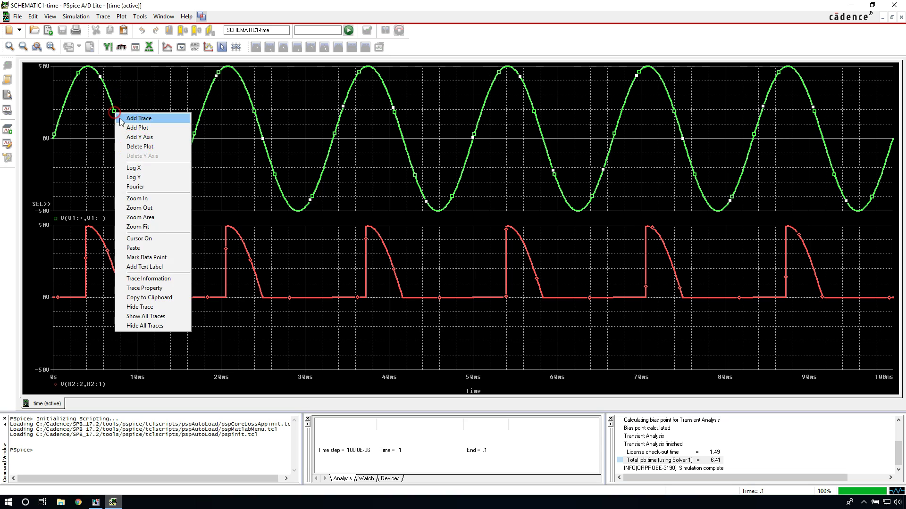
left_click(158, 289)
left_click(66, 95)
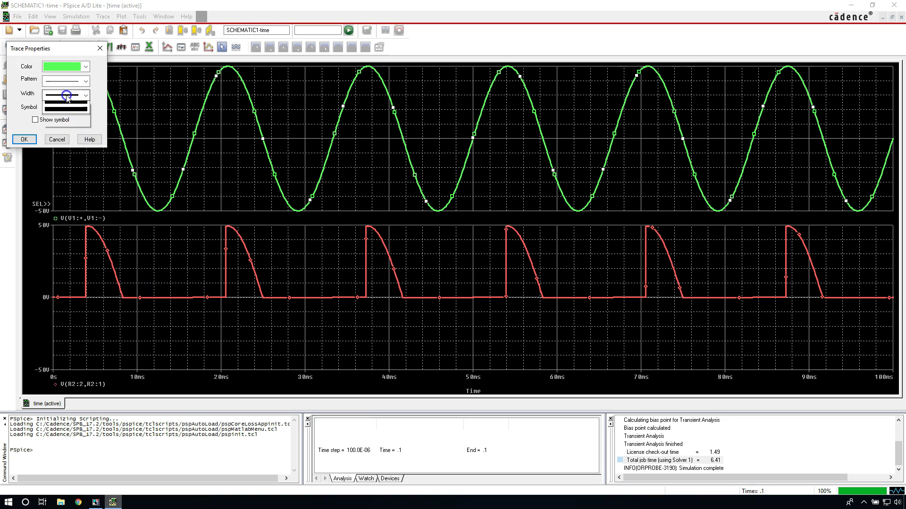
left_click(65, 112)
left_click(26, 139)
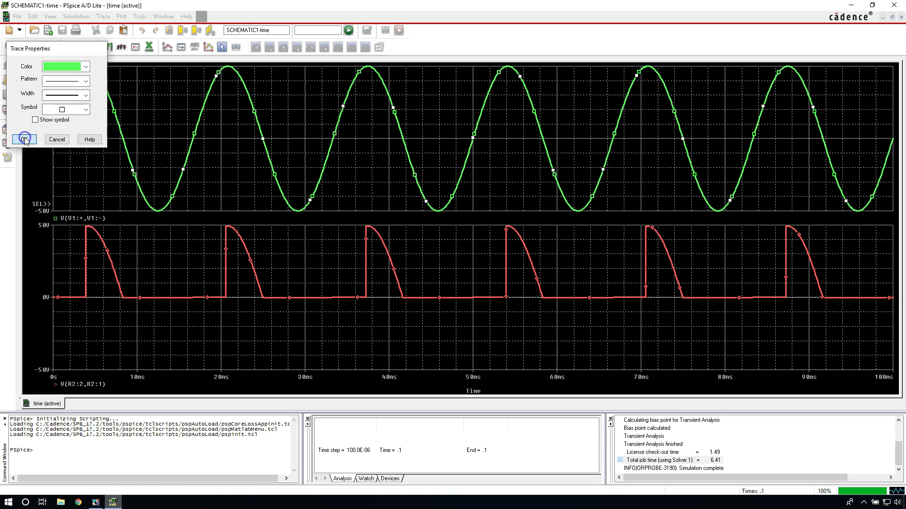
left_click(119, 89)
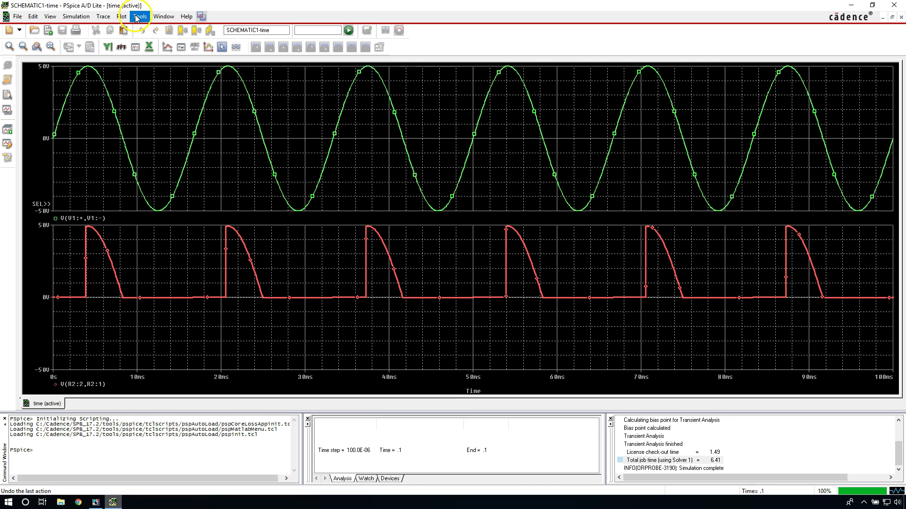
Set the default trace width to 1 in the probe display settings.
left_click(158, 36)
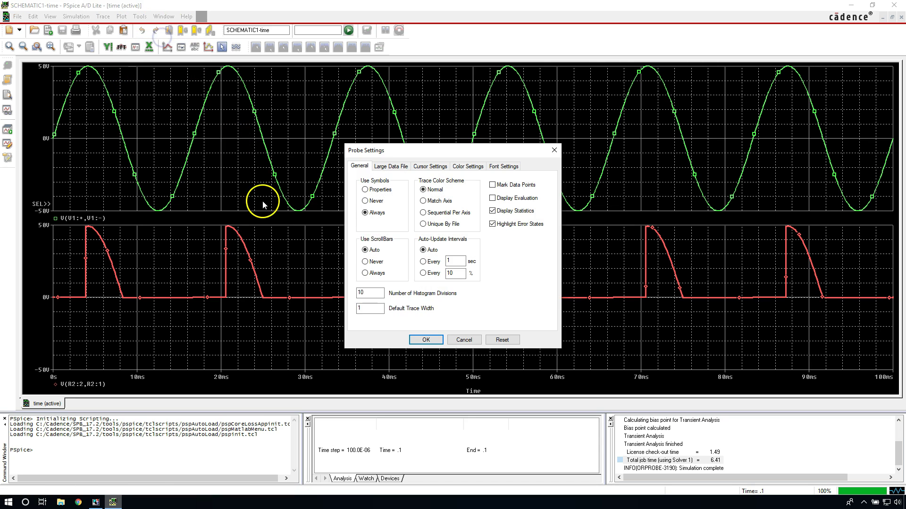
double_click(363, 309)
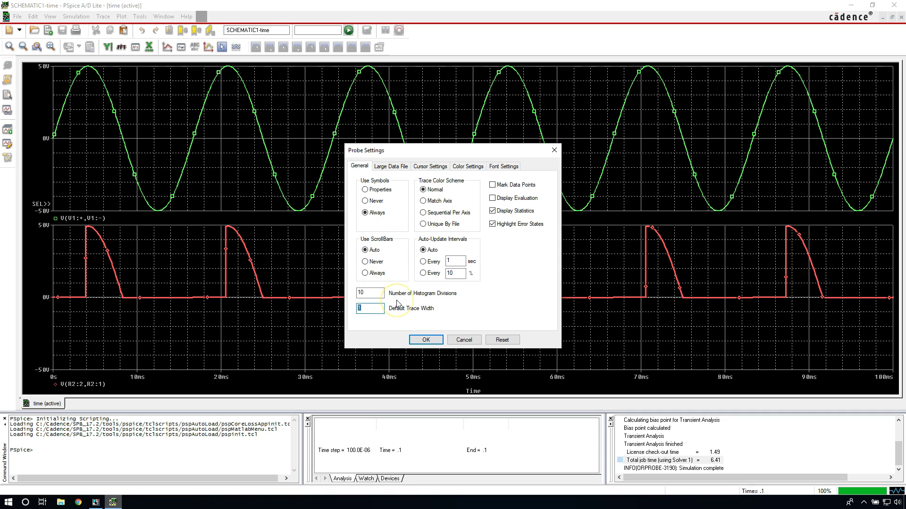
type("2")
left_click_drag(364, 308, 342, 308)
type("1")
left_click(414, 338)
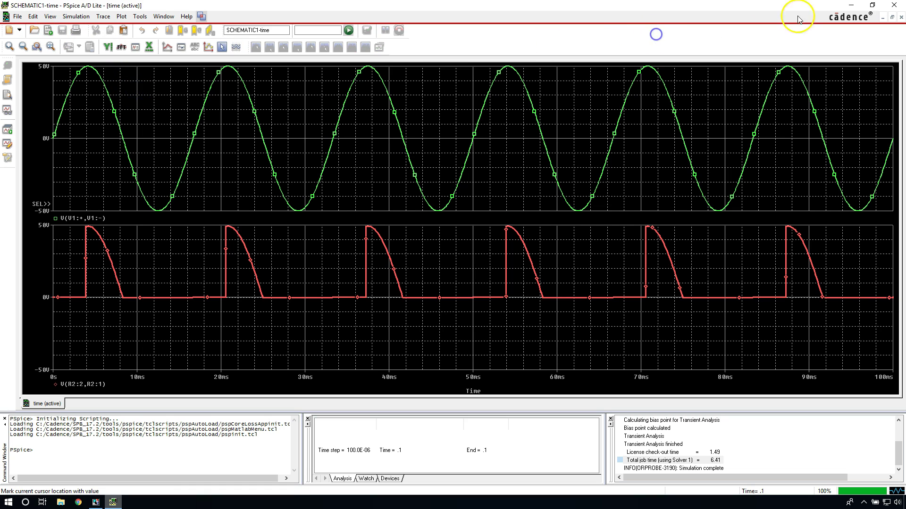
Close PSpice A/D and scroll the rectifier schematic page in Capture.
left_click(895, 6)
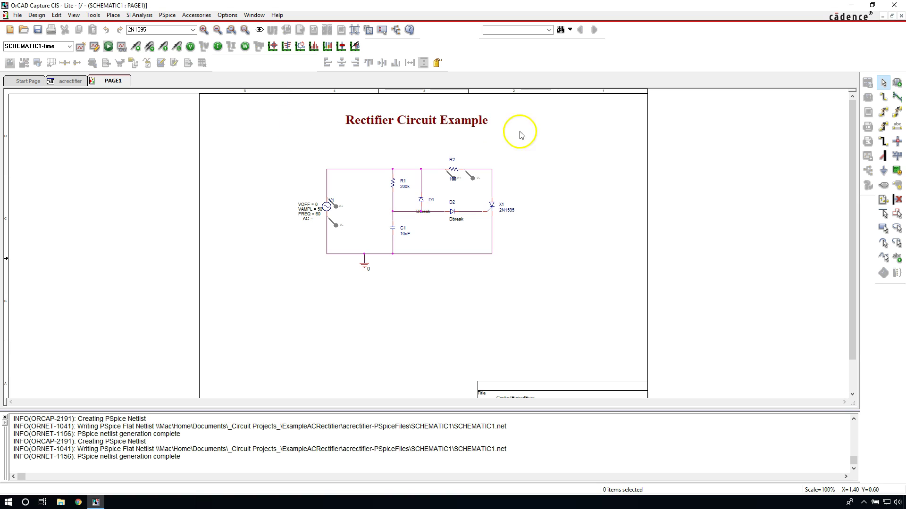
mouse_move(849, 143)
left_mouse_down()
mouse_move(853, 190)
mouse_move(850, 149)
left_mouse_up()
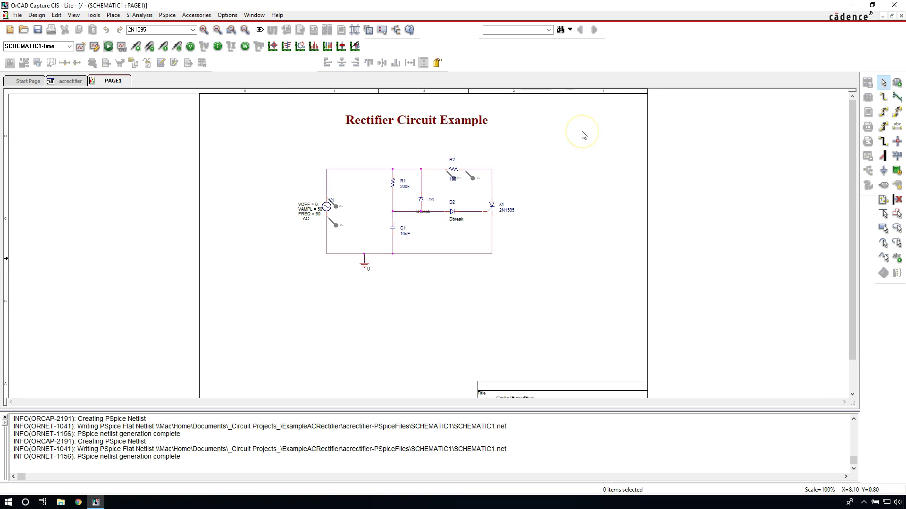